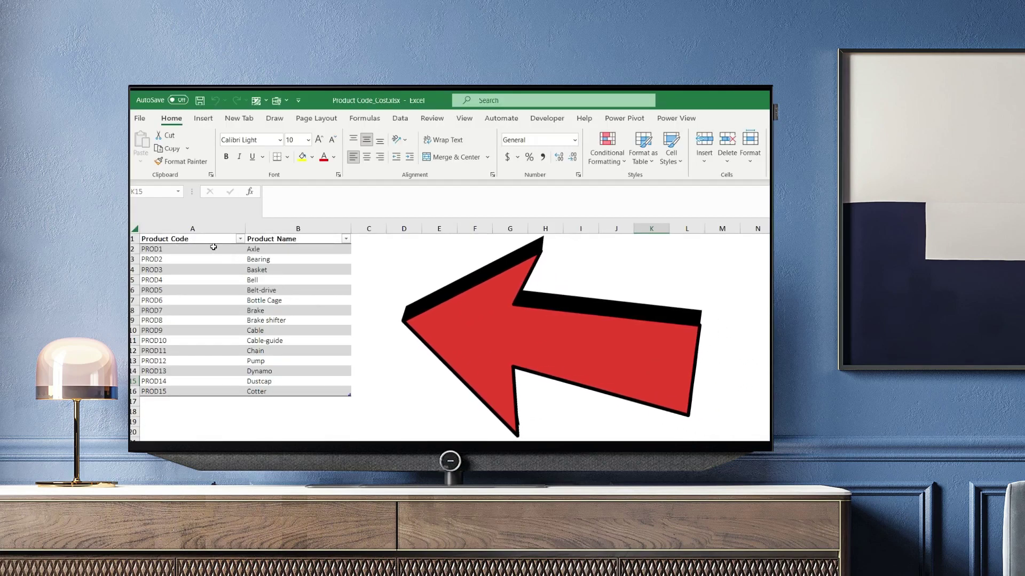
# Step: Review the product code and product cost tables on the Pr_Code and Pr_Cost sheets
pyautogui.moveTo(207, 239); pyautogui.dragTo(274, 393)
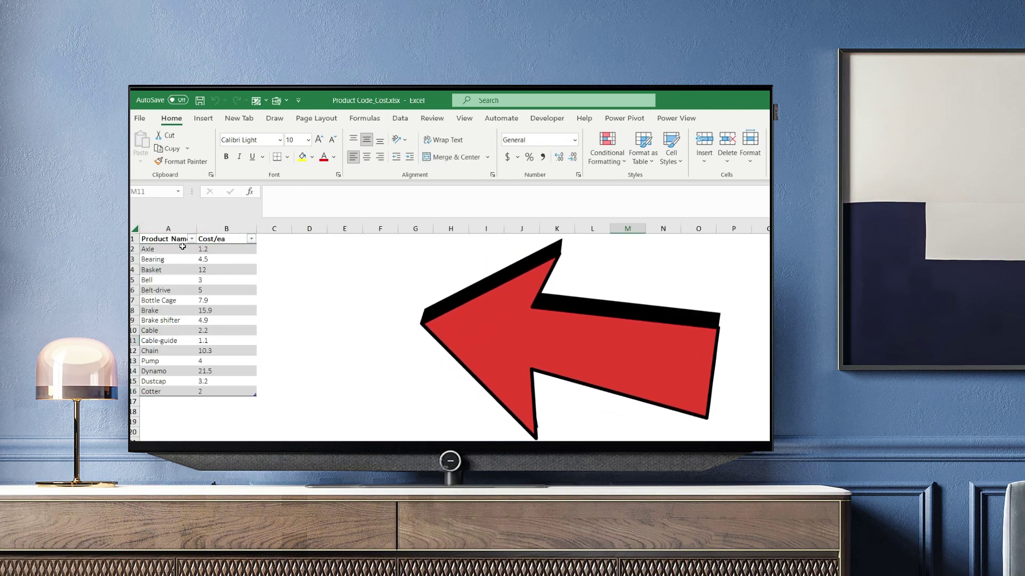
pyautogui.moveTo(170, 240); pyautogui.dragTo(239, 399)
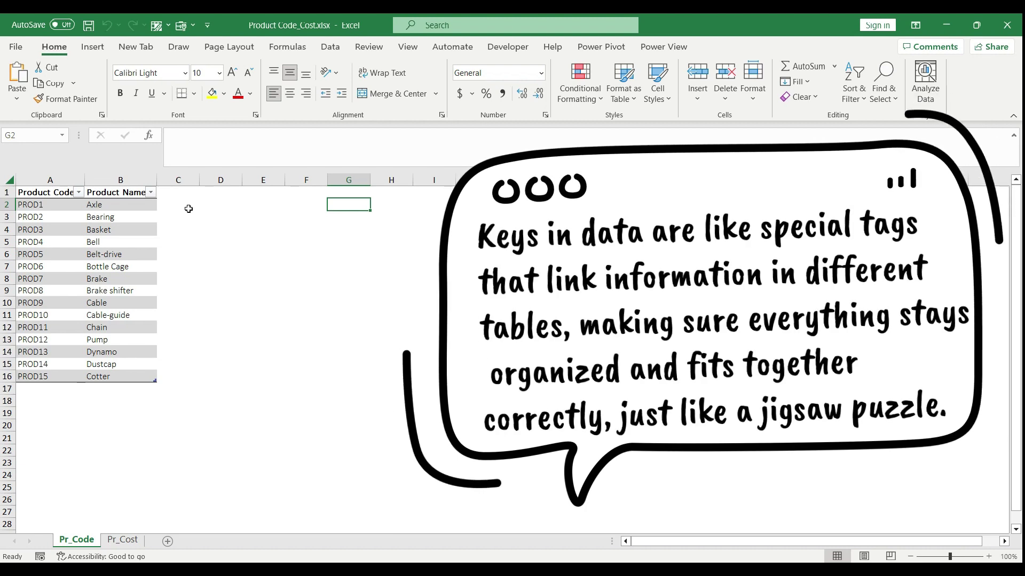
pyautogui.click(78, 198)
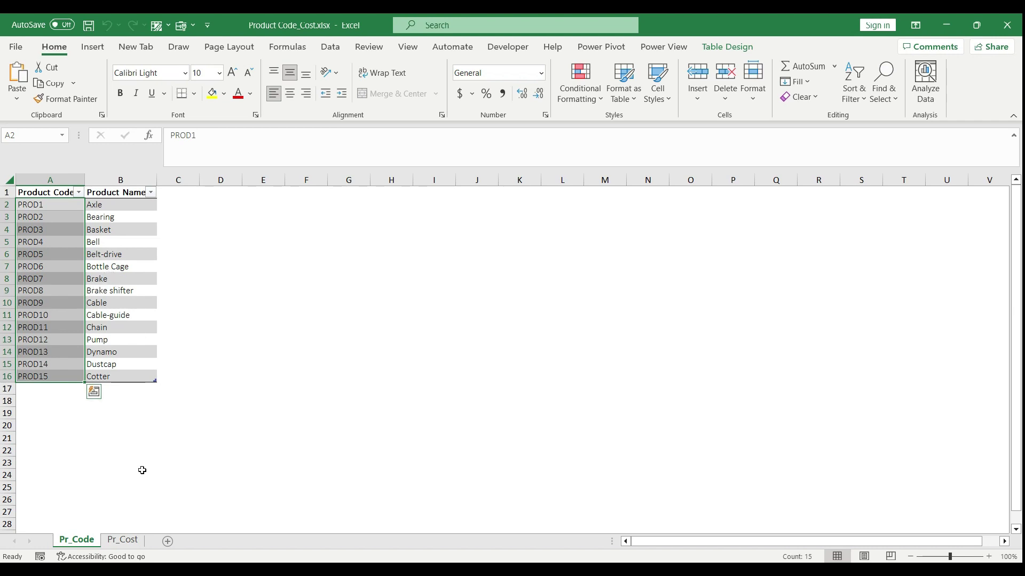
pyautogui.click(123, 539)
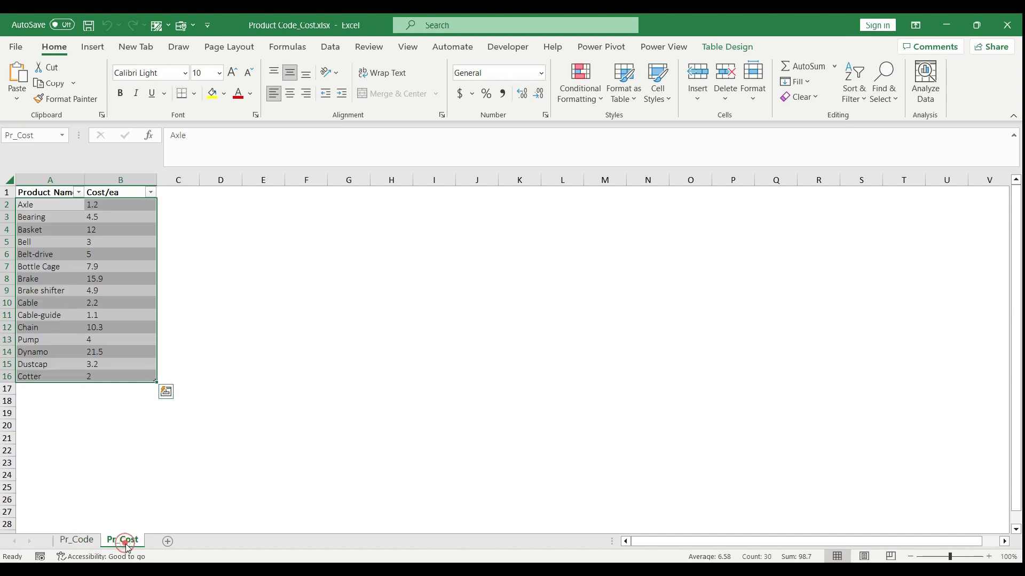
pyautogui.moveTo(104, 206); pyautogui.dragTo(60, 377)
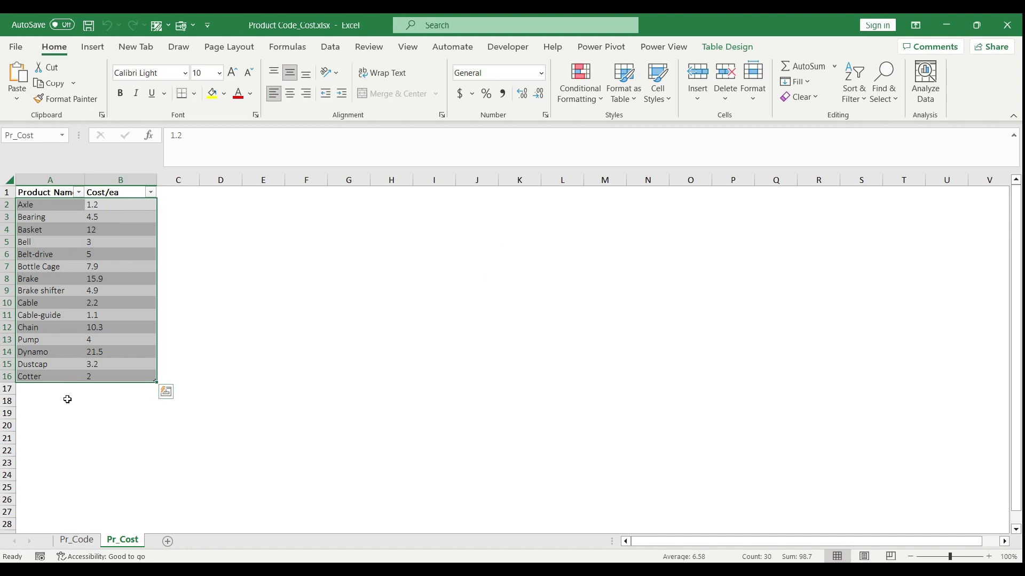
# Step: Widen the Product Code and Product Name columns on the Pr_Code sheet
pyautogui.click(80, 540)
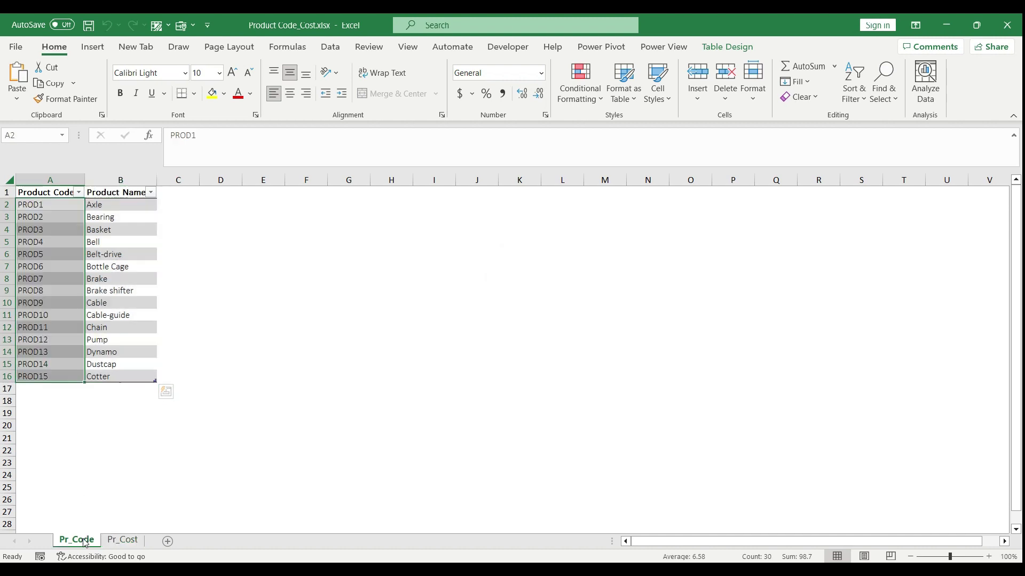
pyautogui.moveTo(51, 180); pyautogui.dragTo(211, 180)
pyautogui.click(112, 216)
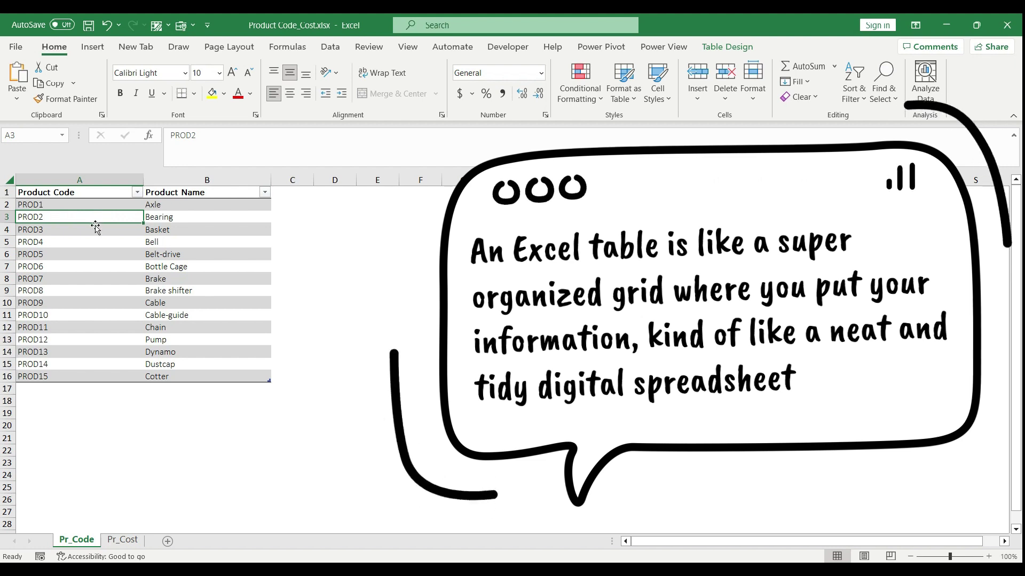
# Step: Bring the Pr_Code table into Power Query and load it back as Only Create Connection
pyautogui.click(99, 230)
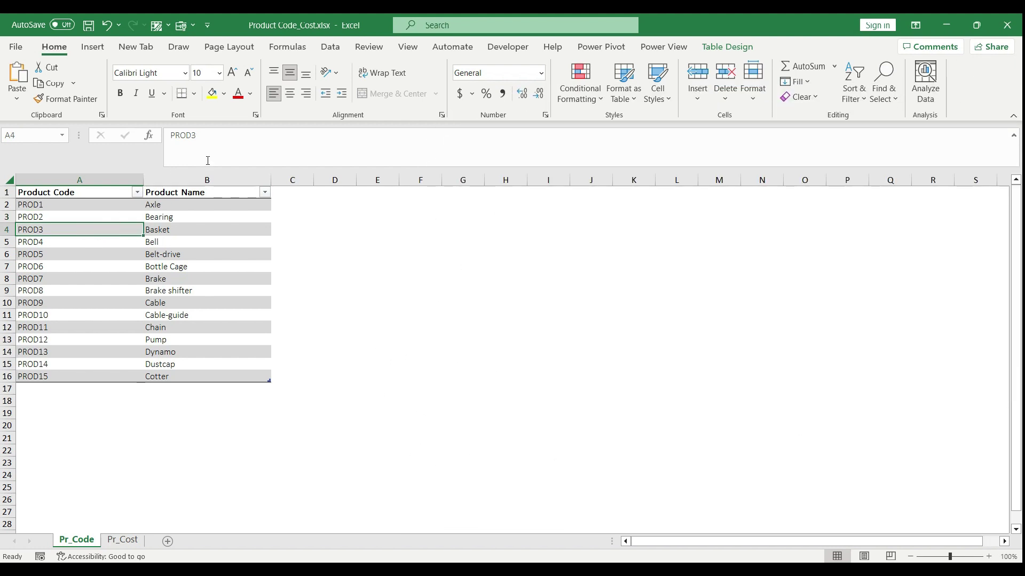
pyautogui.click(329, 48)
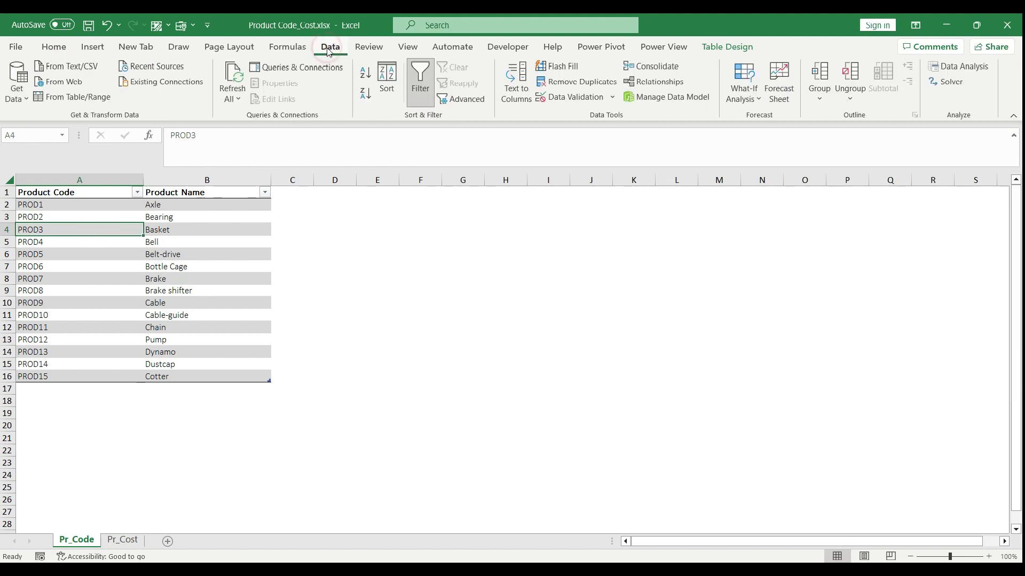
pyautogui.click(101, 100)
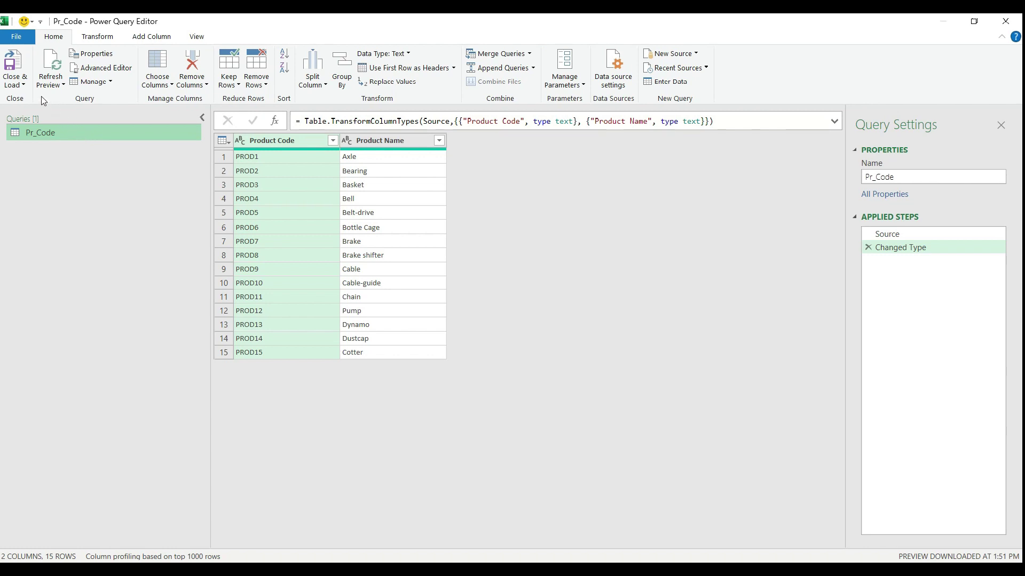
pyautogui.click(24, 85)
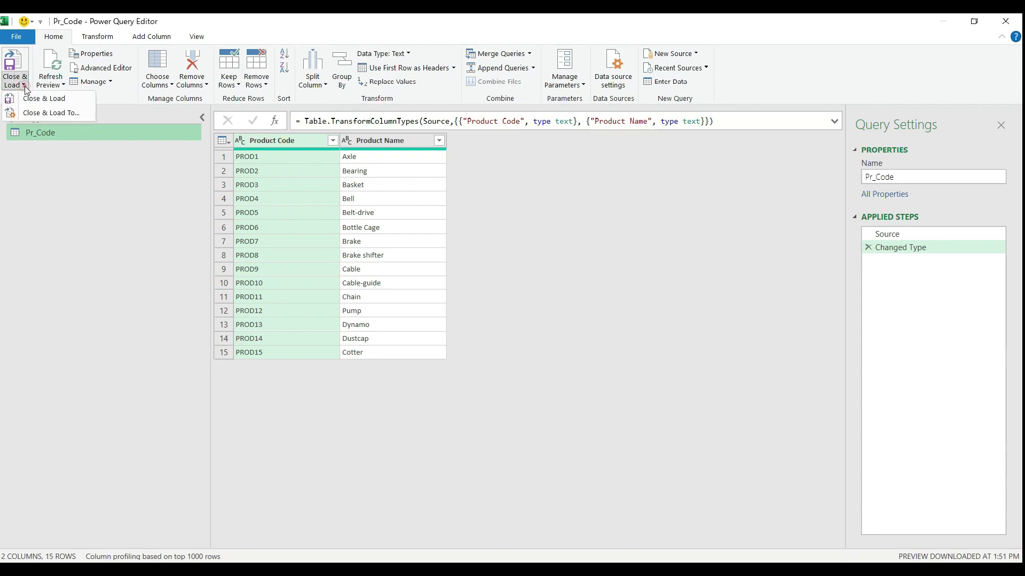
pyautogui.click(40, 113)
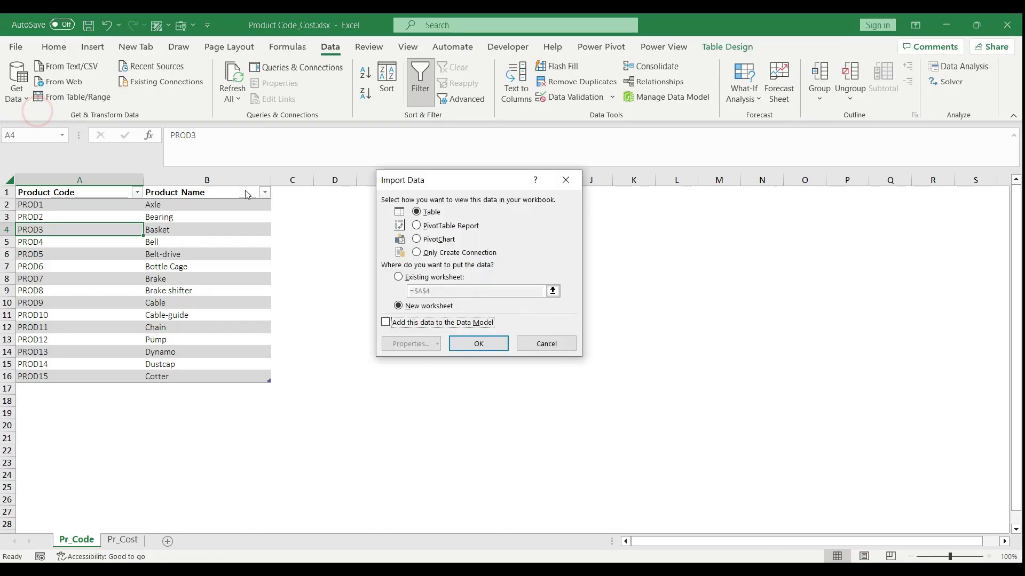
pyautogui.click(439, 253)
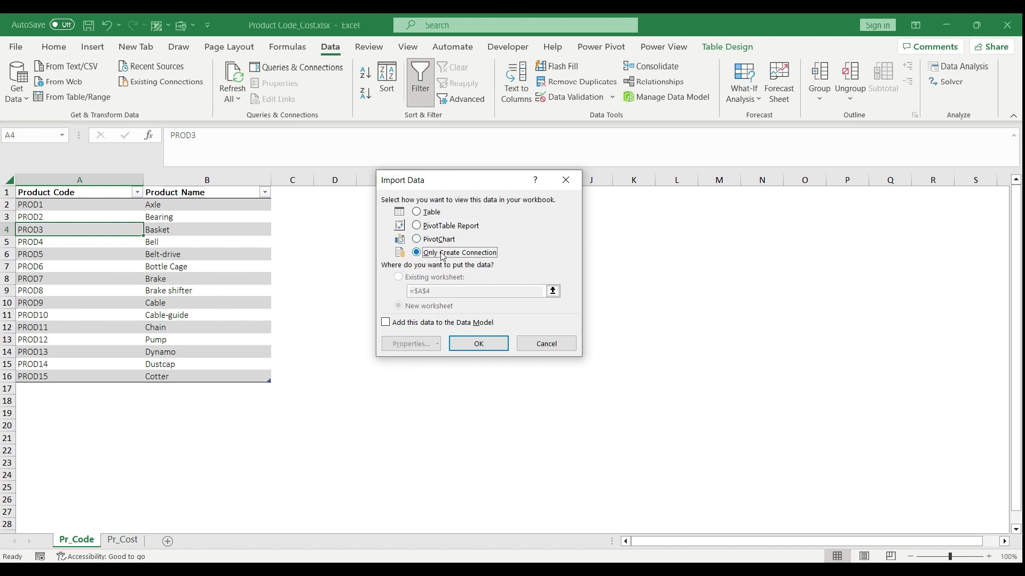
pyautogui.click(492, 343)
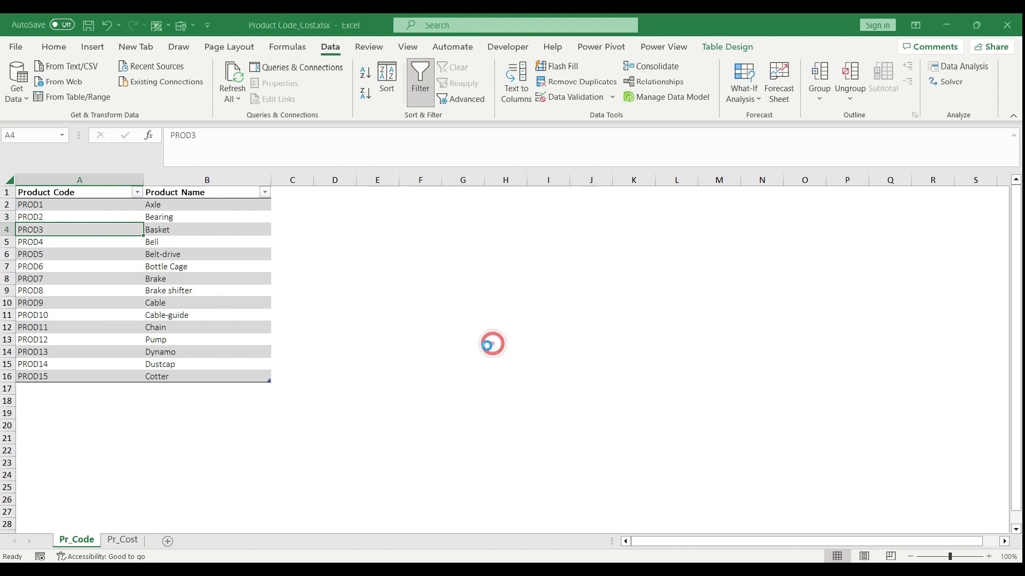
# Step: Bring the product cost table on the Pr_Cost sheet into Power Query
pyautogui.click(123, 539)
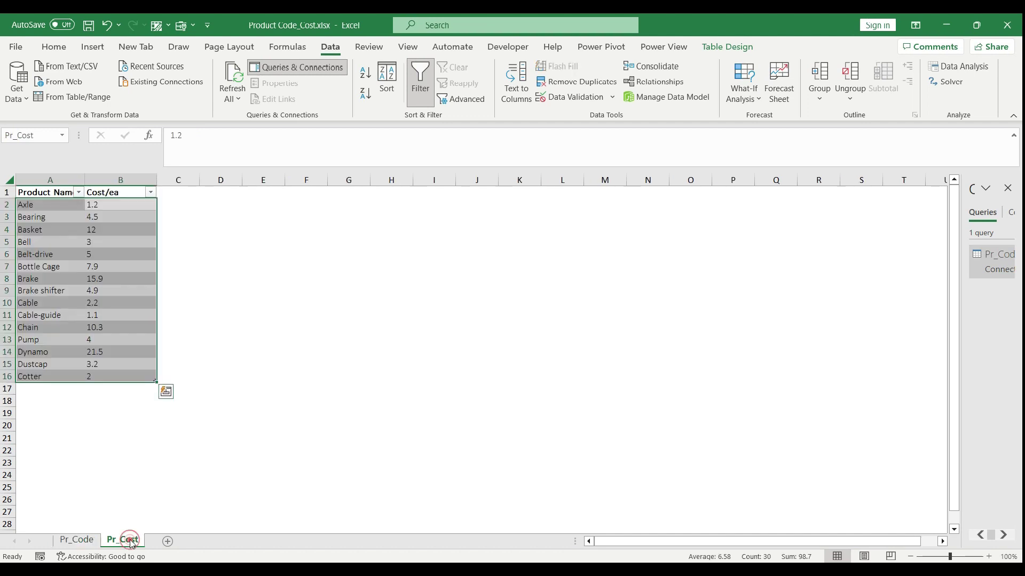
pyautogui.click(95, 231)
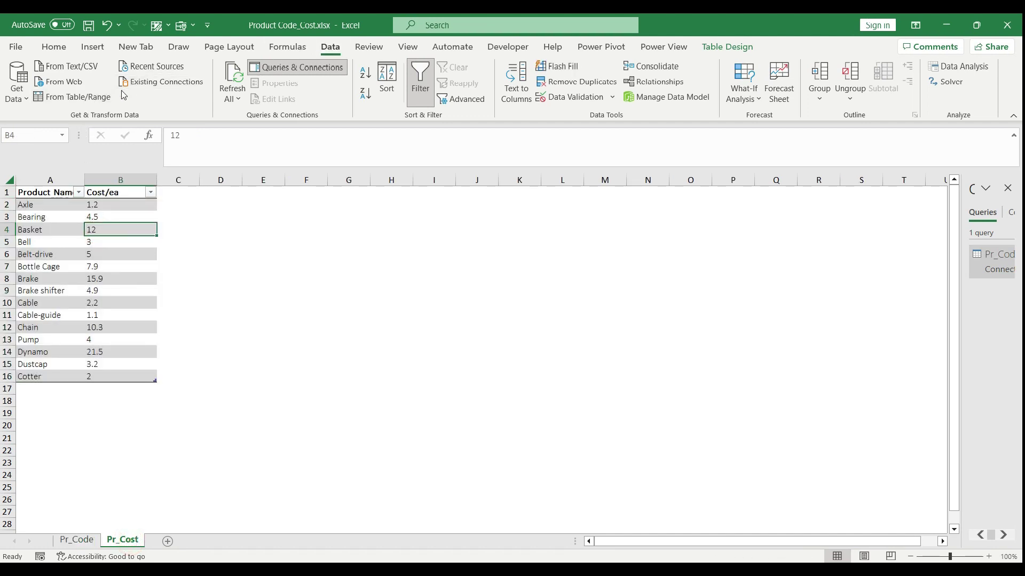
pyautogui.click(103, 97)
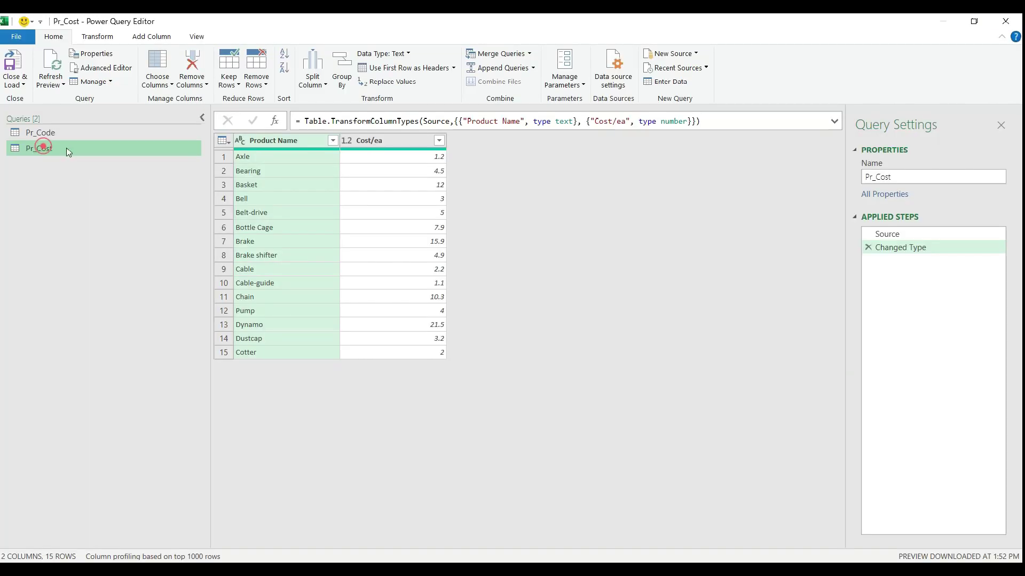
pyautogui.doubleClick(74, 147)
pyautogui.moveTo(82, 152); pyautogui.dragTo(22, 152)
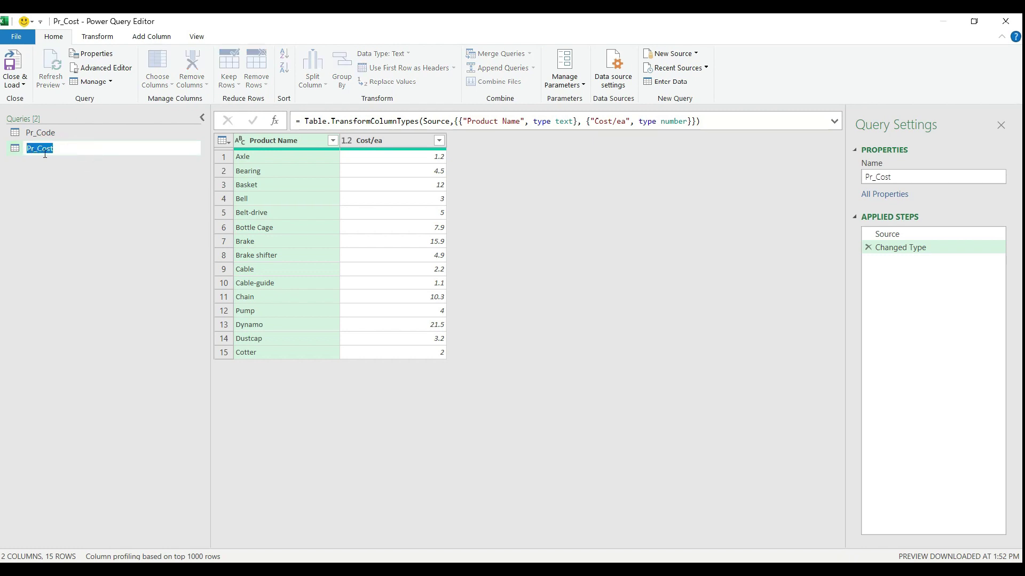
pyautogui.click(86, 174)
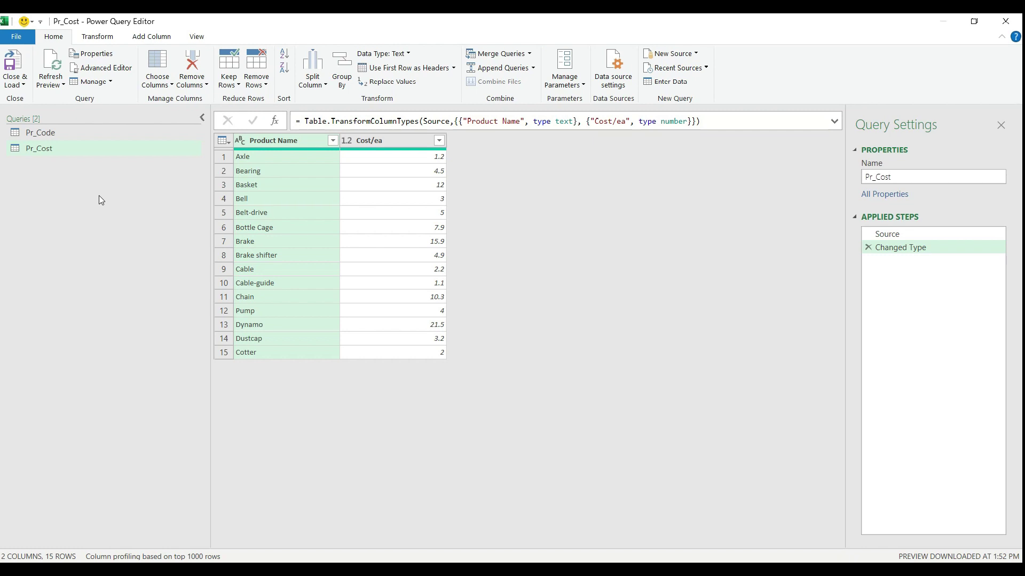
# Step: Add a new query importing the Pr_Price1 table from Product Price.xlsx in the XI Data_Pivot From Multiple Sources folder
pyautogui.rightClick(99, 200)
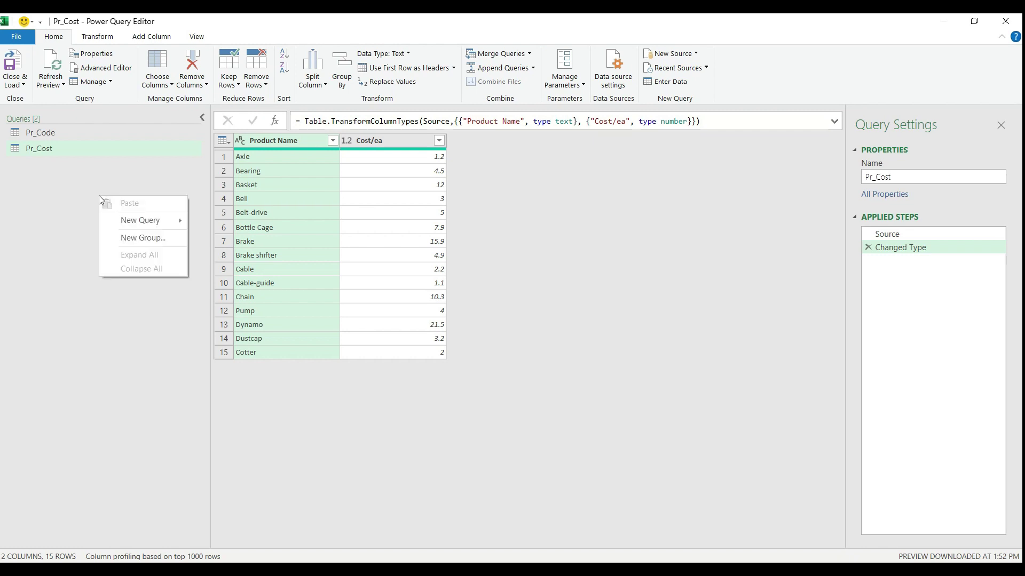
pyautogui.moveTo(160, 220)
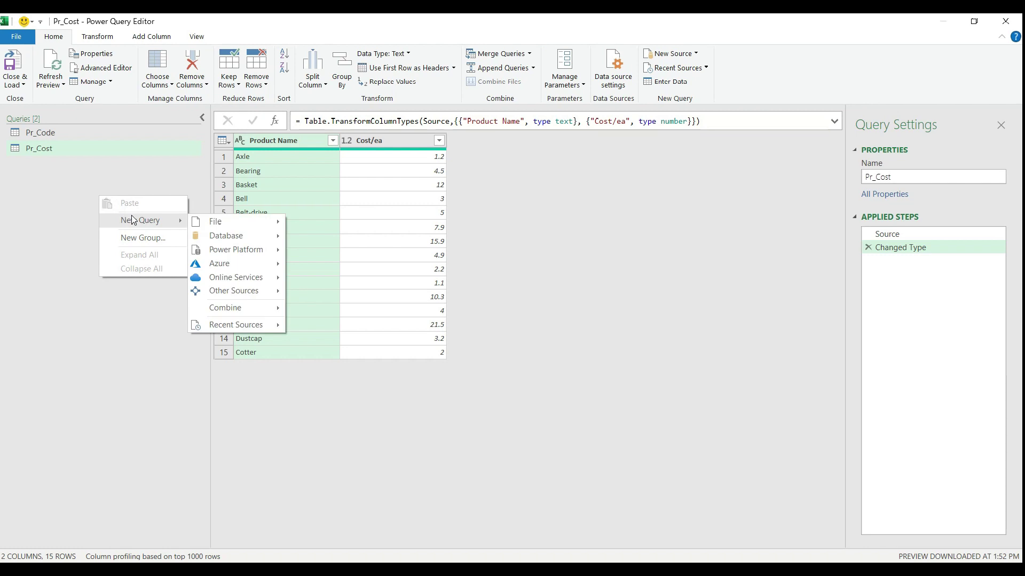
pyautogui.moveTo(210, 222)
pyautogui.click(305, 223)
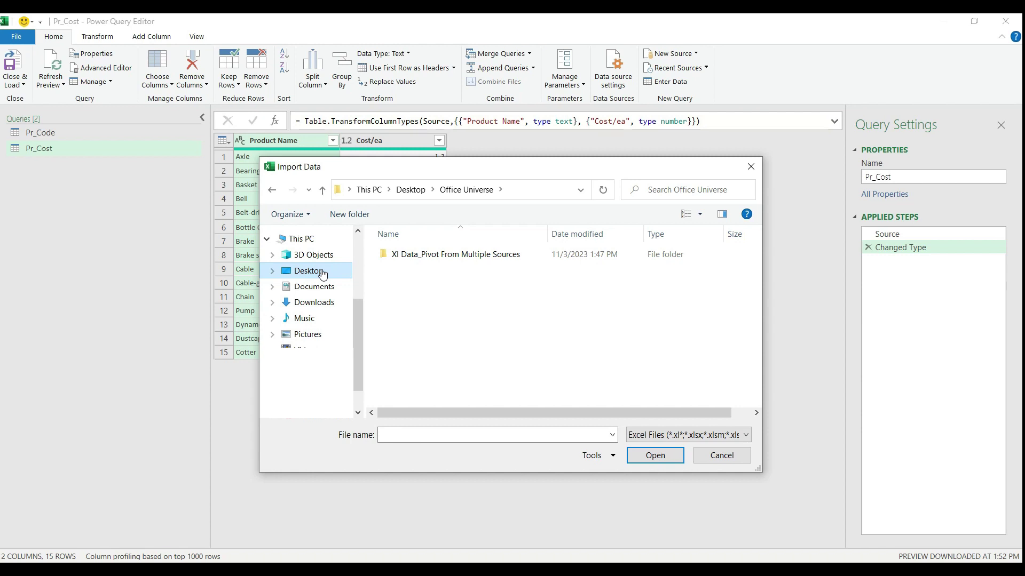
pyautogui.doubleClick(455, 254)
pyautogui.click(433, 312)
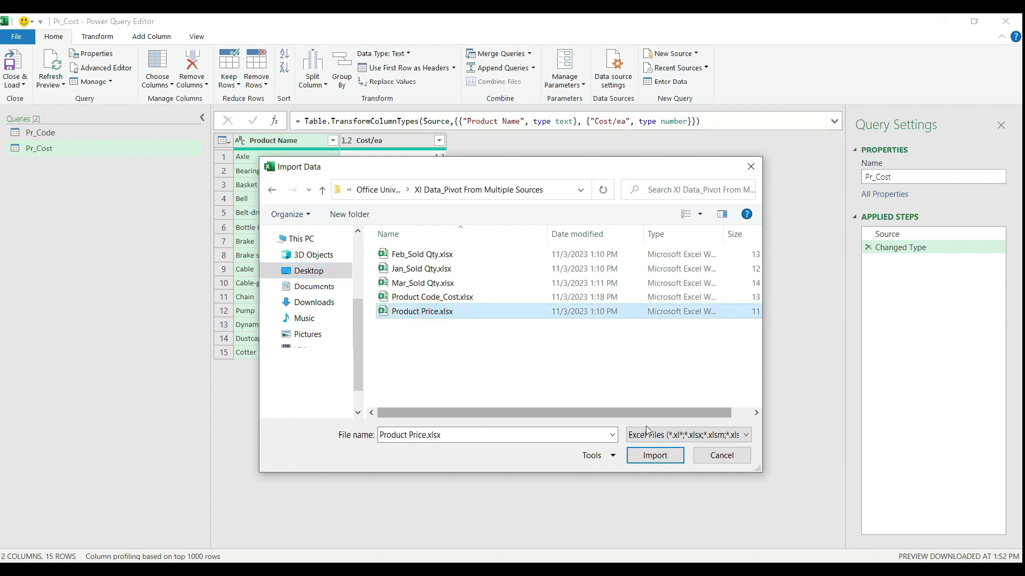
pyautogui.click(653, 457)
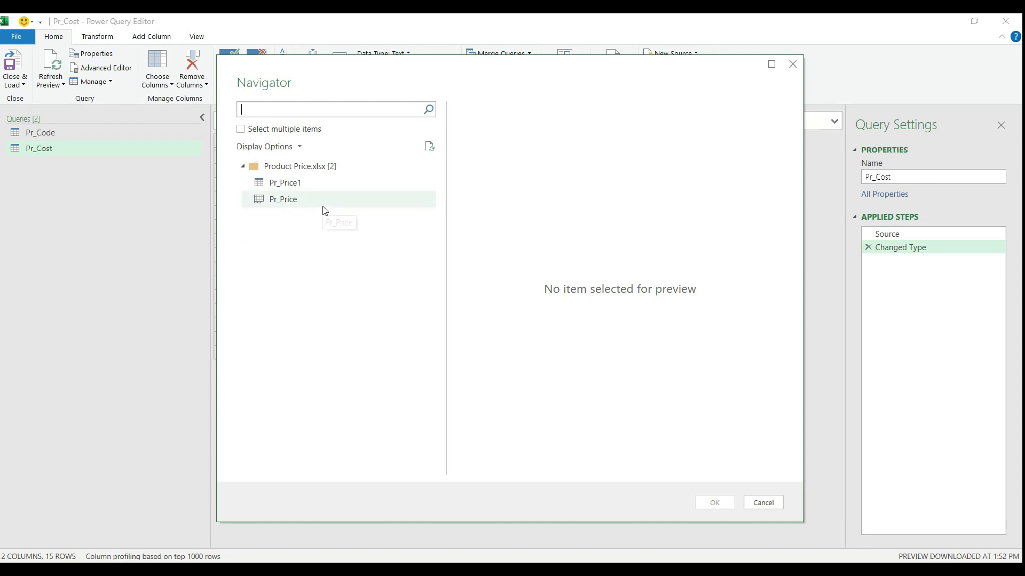
pyautogui.click(309, 182)
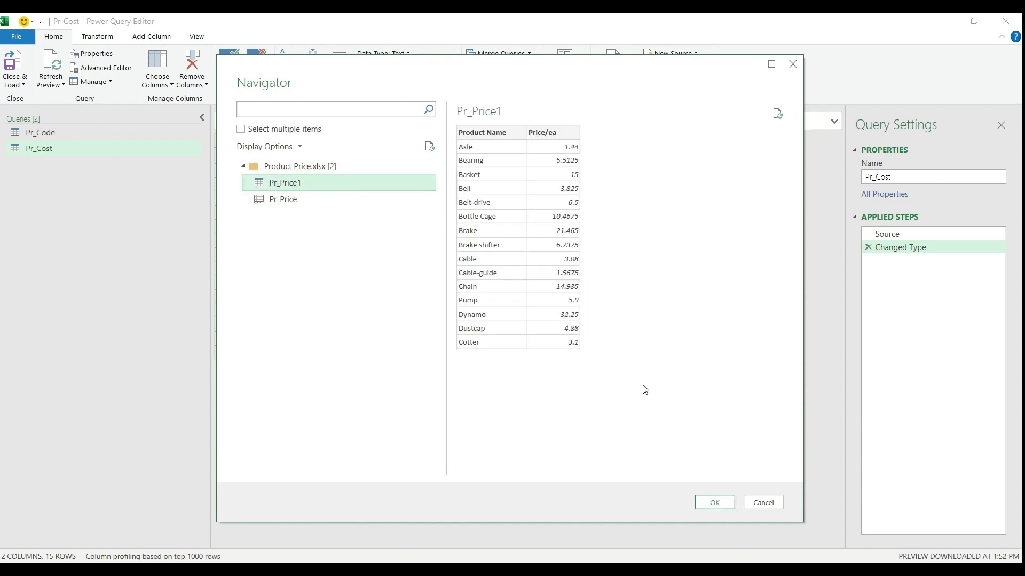
pyautogui.click(714, 502)
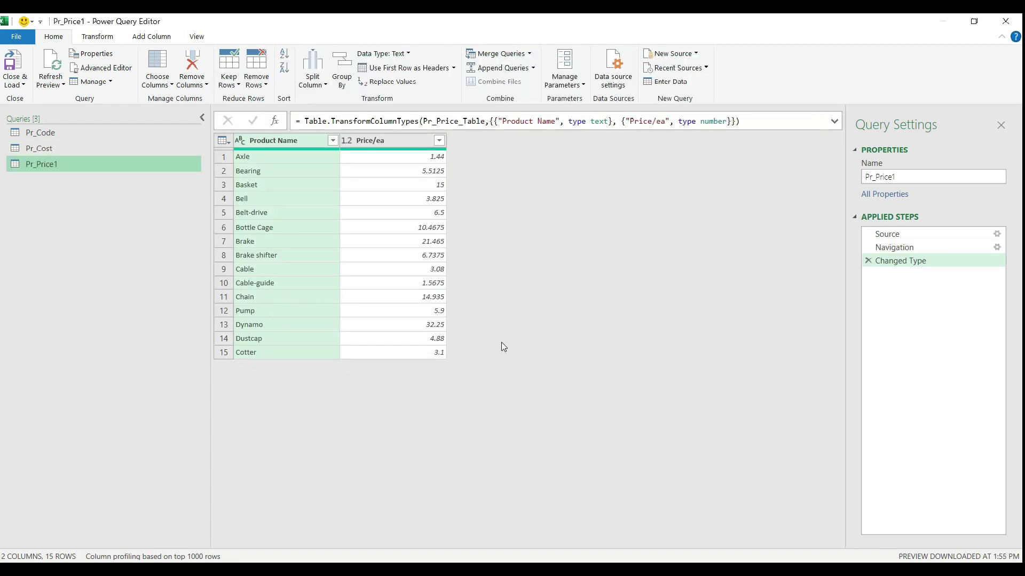
# Step: Start another new query from a file source
pyautogui.click(103, 213)
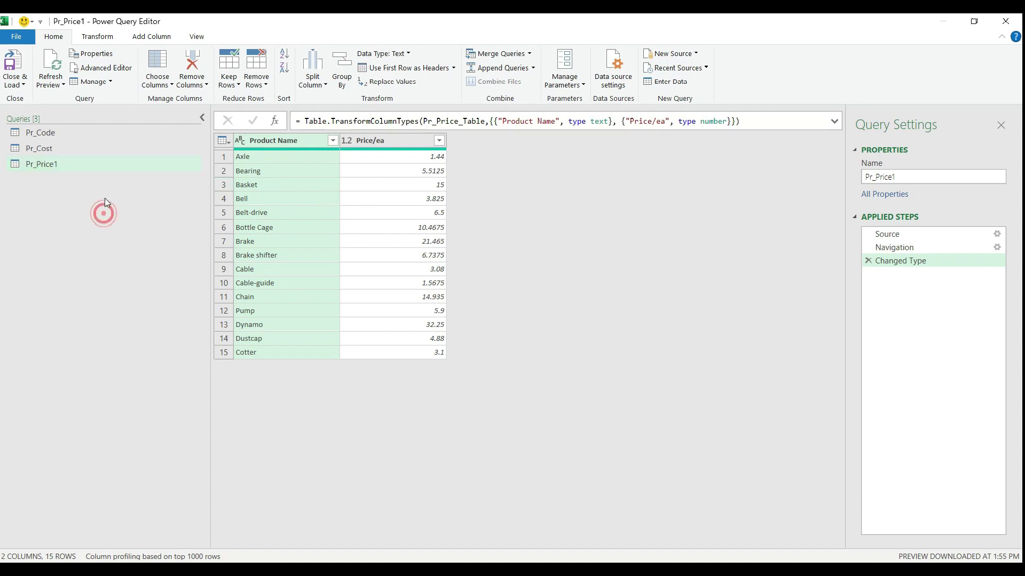
pyautogui.rightClick(95, 231)
pyautogui.moveTo(150, 255)
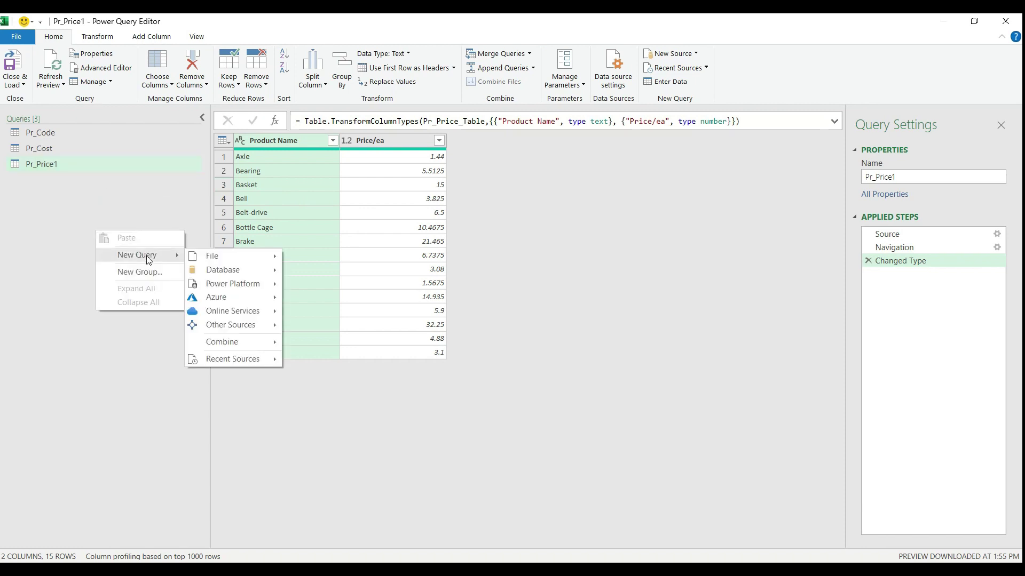
pyautogui.moveTo(240, 261)
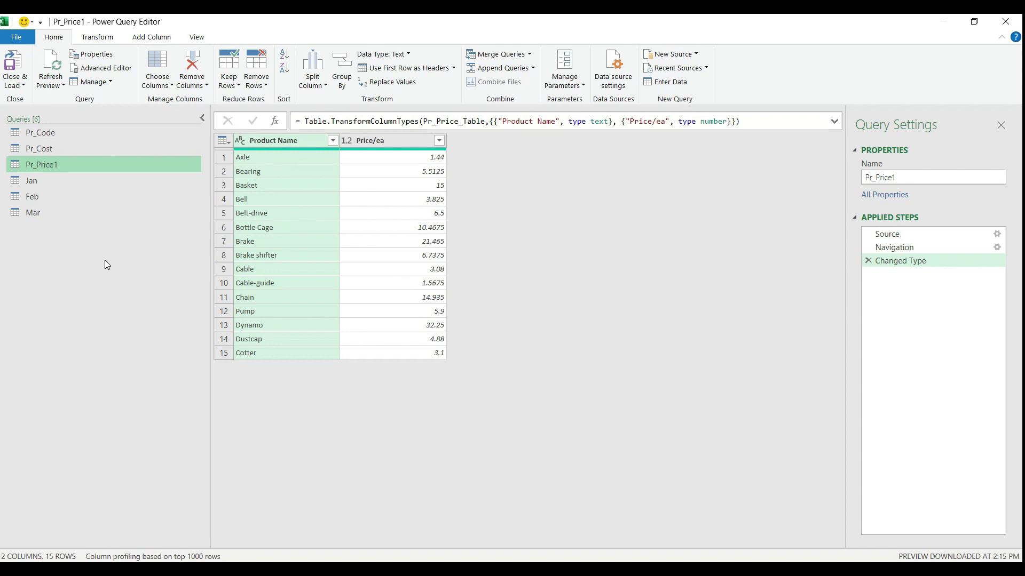
# Step: Move the Pr_Code, Pr_Cost and Pr_Price1 queries into a new group named "Prod Data"
pyautogui.click(112, 135)
pyautogui.click(111, 147)
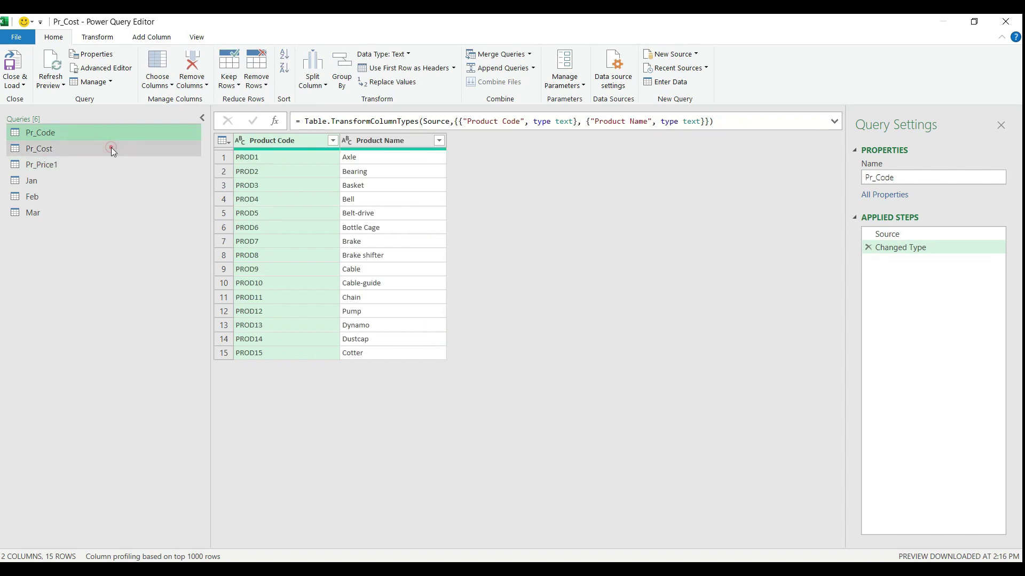
pyautogui.keyDown('ctrl'); pyautogui.click(111, 165); pyautogui.keyUp('ctrl')
pyautogui.rightClick(111, 164)
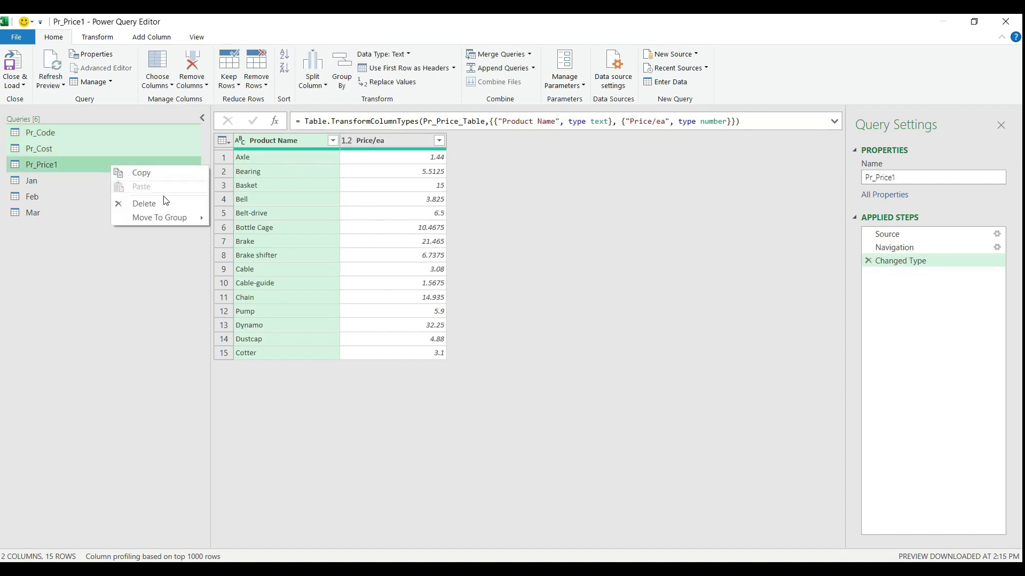
pyautogui.moveTo(172, 218)
pyautogui.click(248, 219)
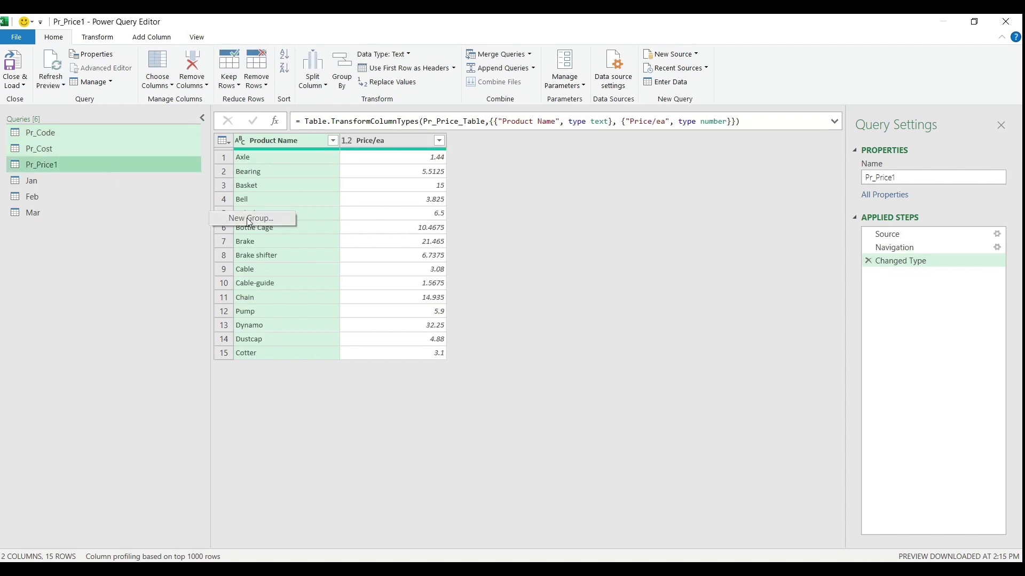
pyautogui.click(249, 219)
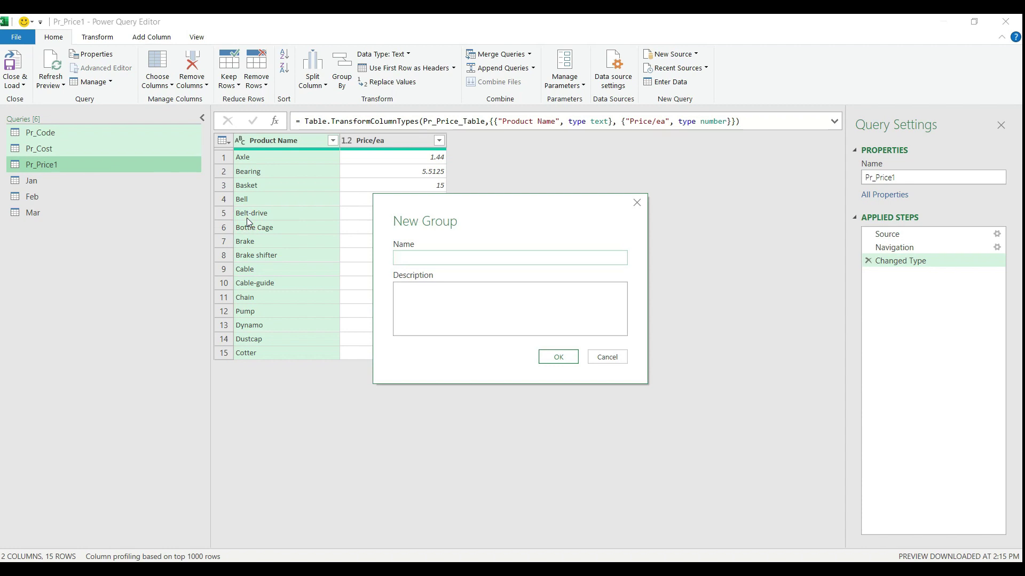
pyautogui.write('Pro')
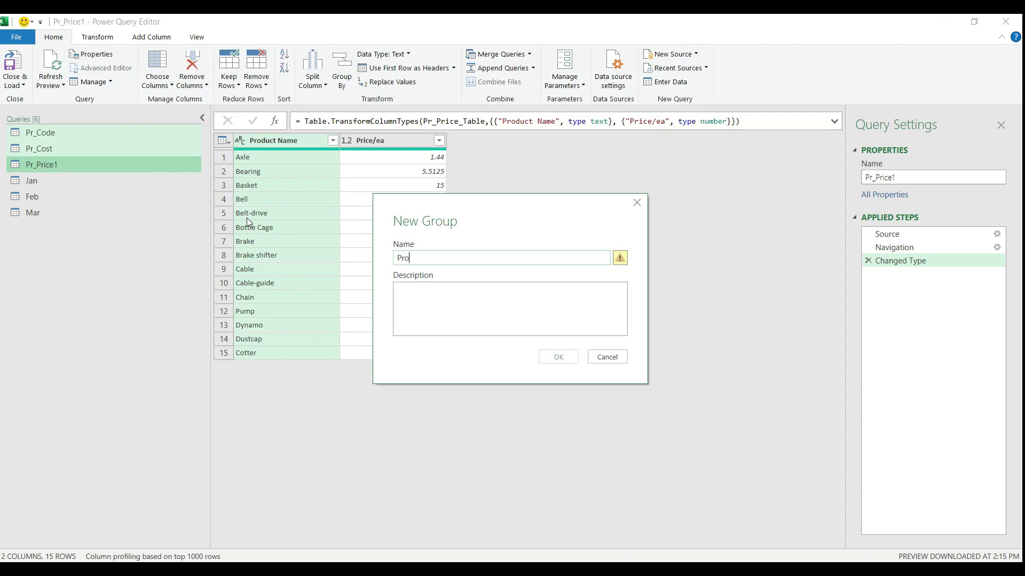
pyautogui.write('d Data')
pyautogui.press('Return')
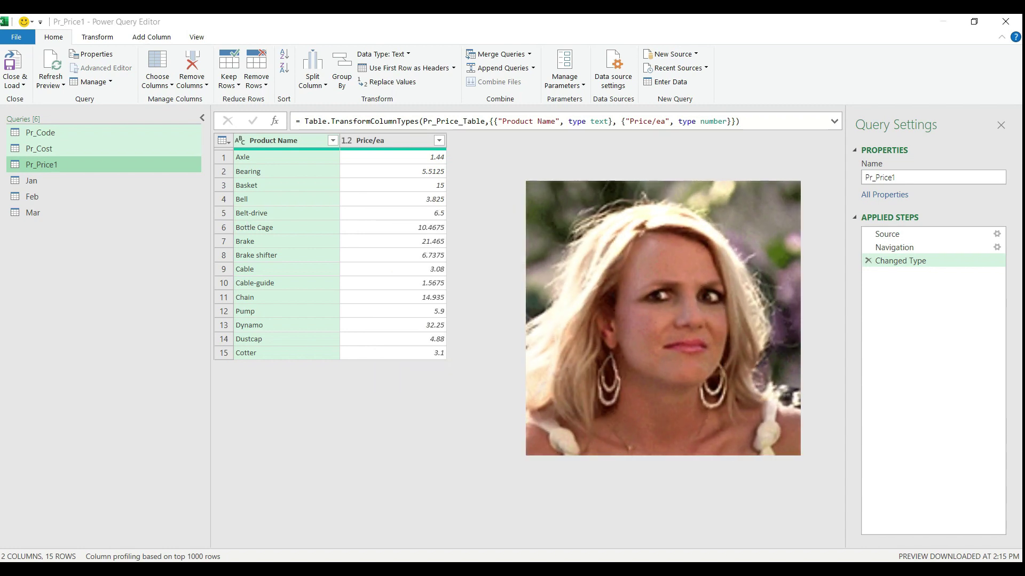
# Step: Move the Jan, Feb and Mar queries into a new group named "Sales Data"
pyautogui.click(123, 210)
pyautogui.keyDown('shift'); pyautogui.click(115, 243); pyautogui.keyUp('shift')
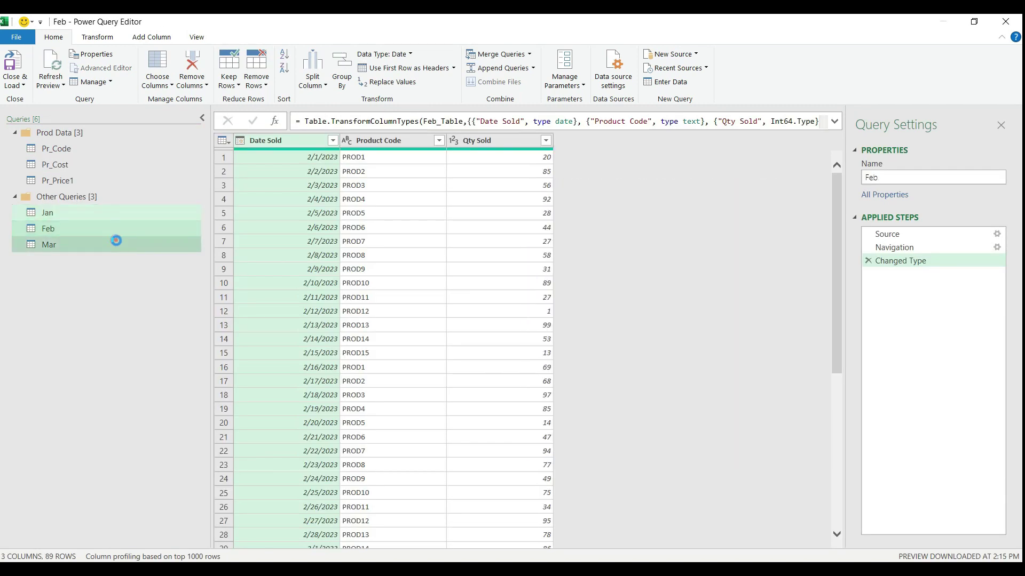
pyautogui.rightClick(116, 243)
pyautogui.moveTo(184, 296)
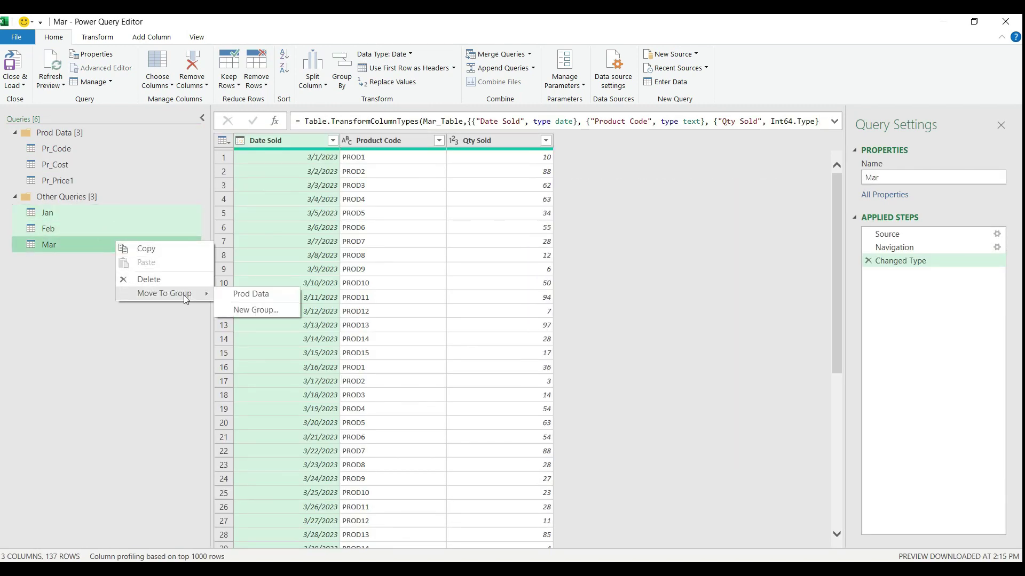
pyautogui.click(248, 310)
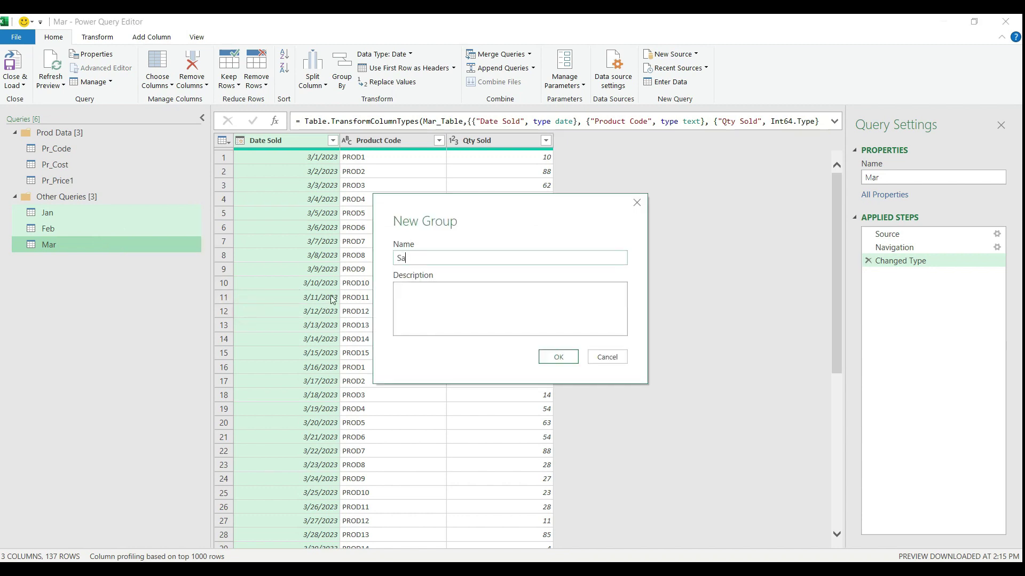
pyautogui.click(558, 357)
# Step: Append the Jan, Feb and Mar sales queries, in that order, into a new combined query
pyautogui.click(101, 213)
pyautogui.click(85, 227)
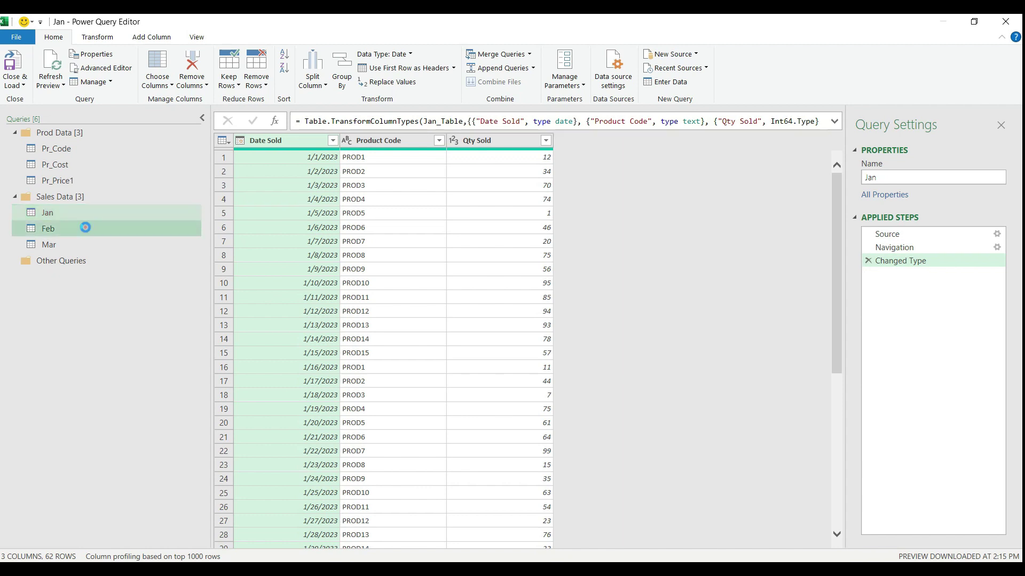
pyautogui.click(85, 244)
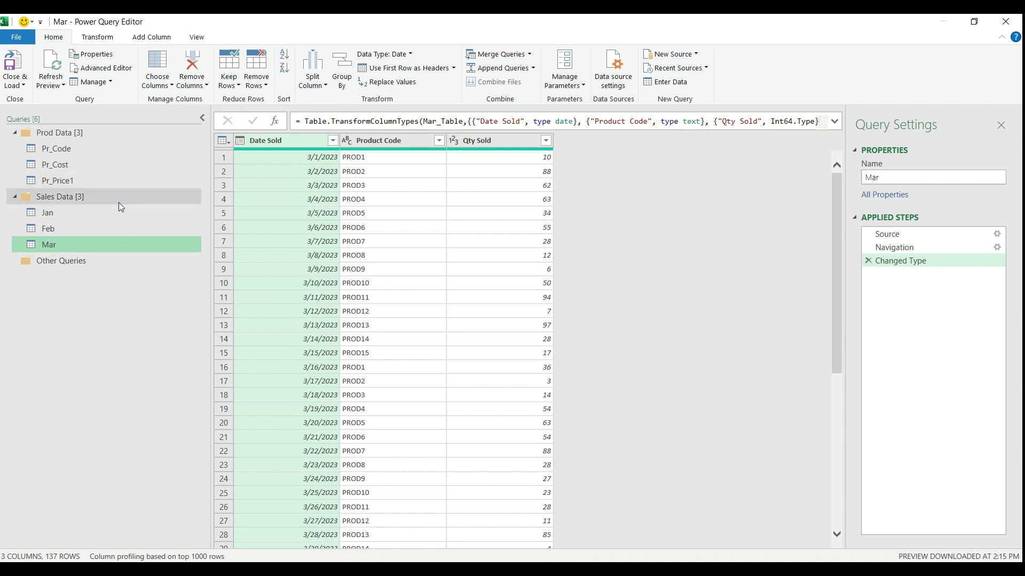
pyautogui.click(110, 213)
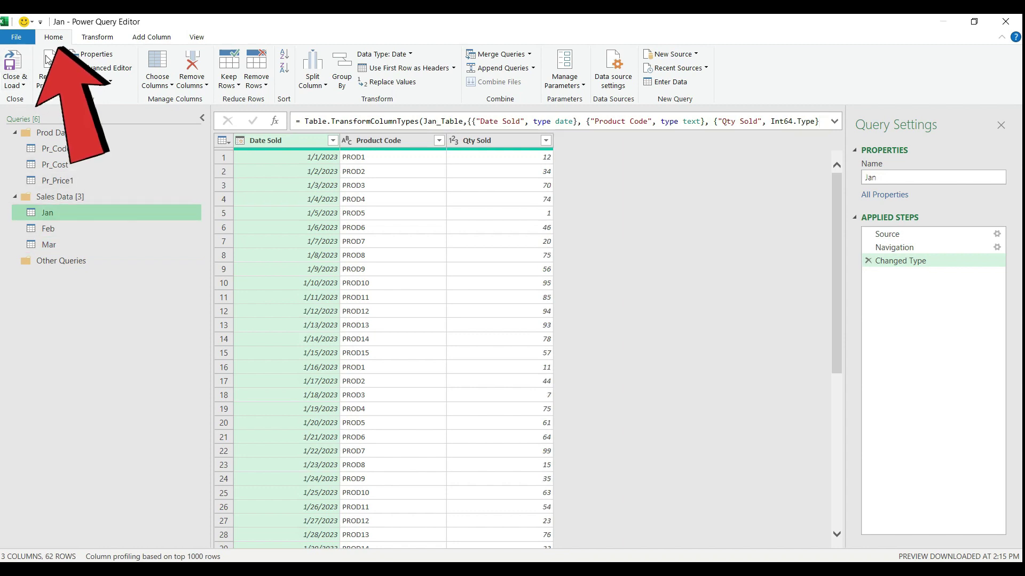
pyautogui.click(532, 69)
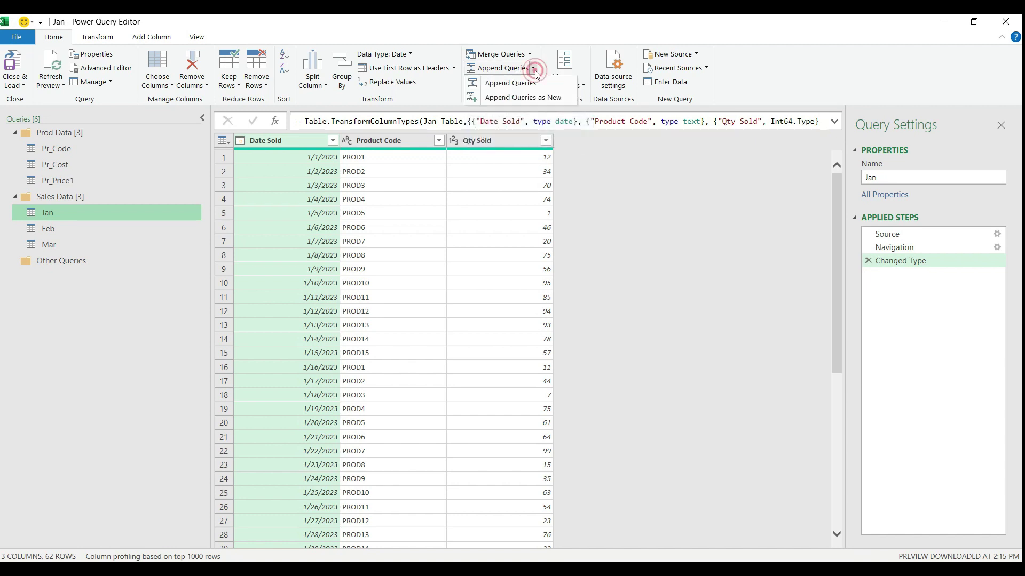
pyautogui.click(504, 97)
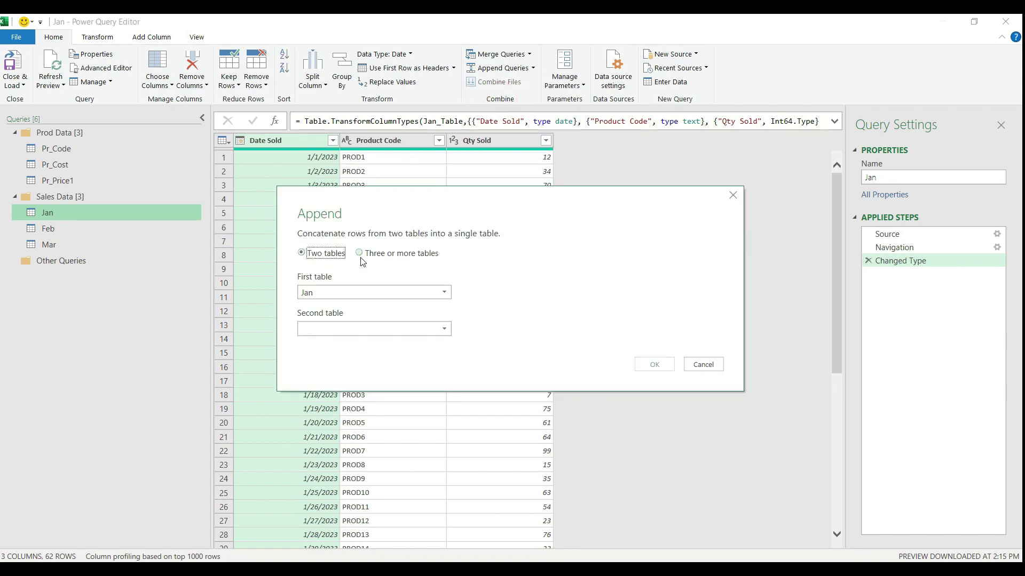
pyautogui.click(366, 254)
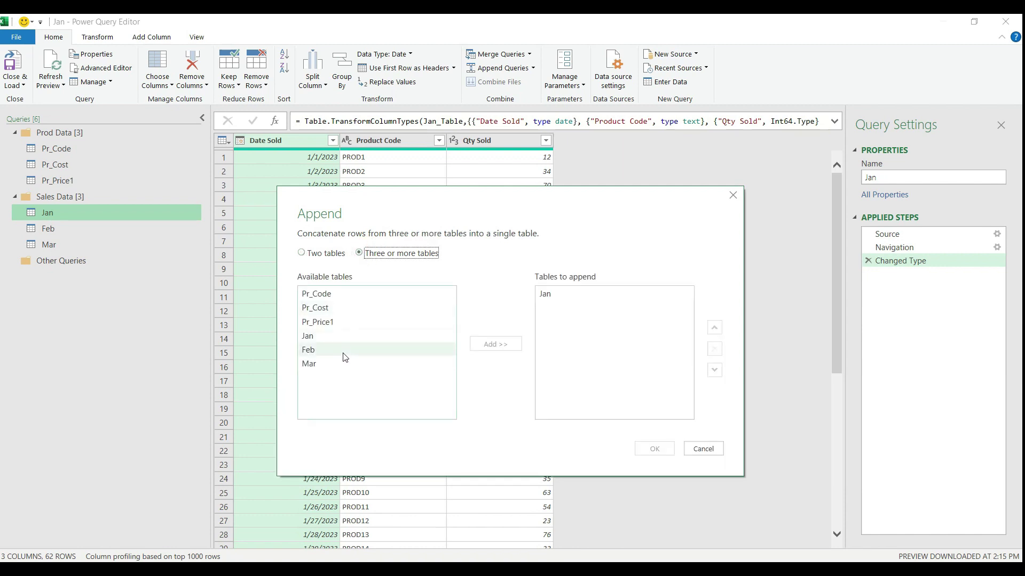
pyautogui.doubleClick(343, 352)
pyautogui.doubleClick(344, 363)
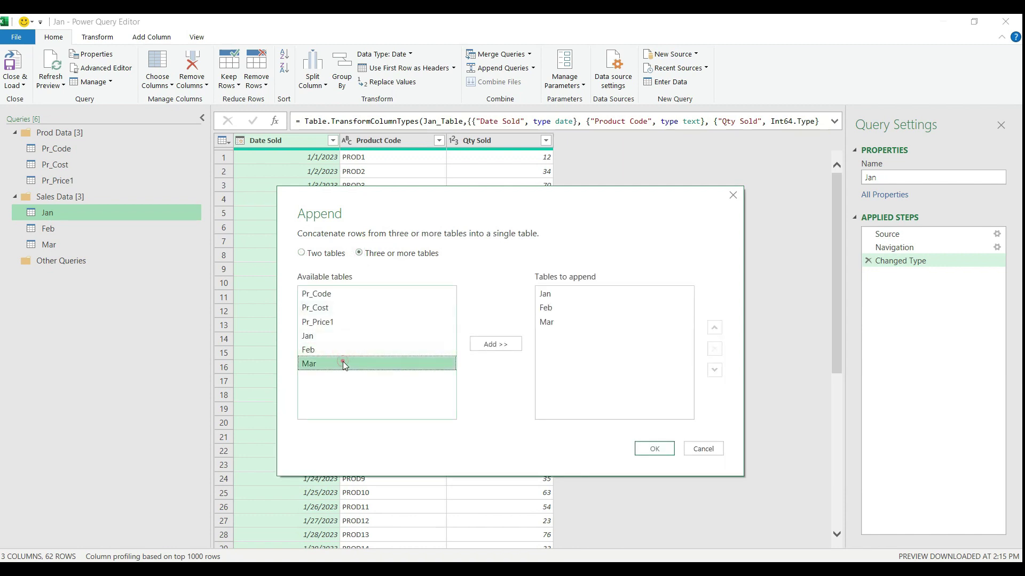
pyautogui.click(653, 450)
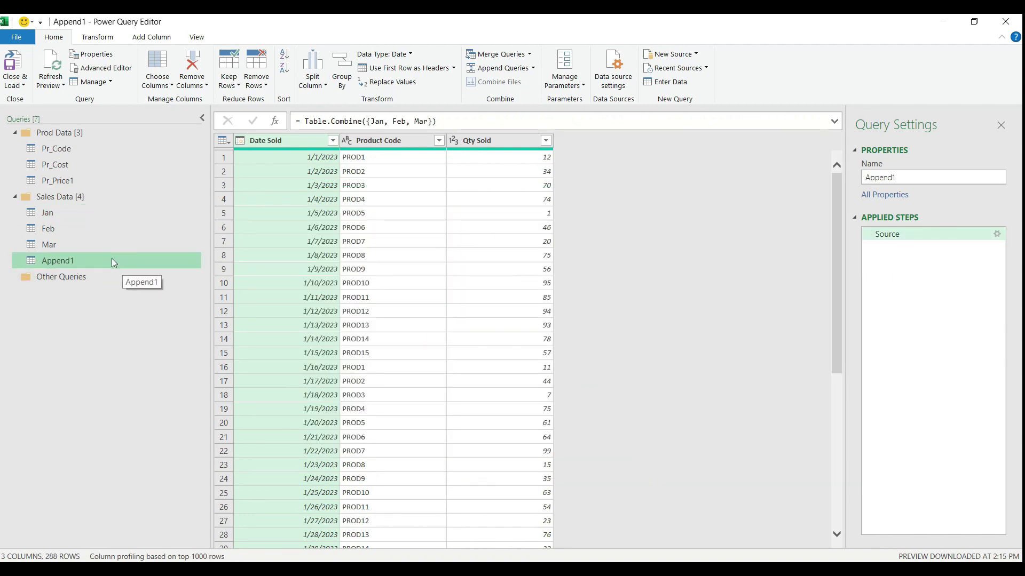
# Step: Rename the appended query as "Master Sales"
pyautogui.doubleClick(112, 260)
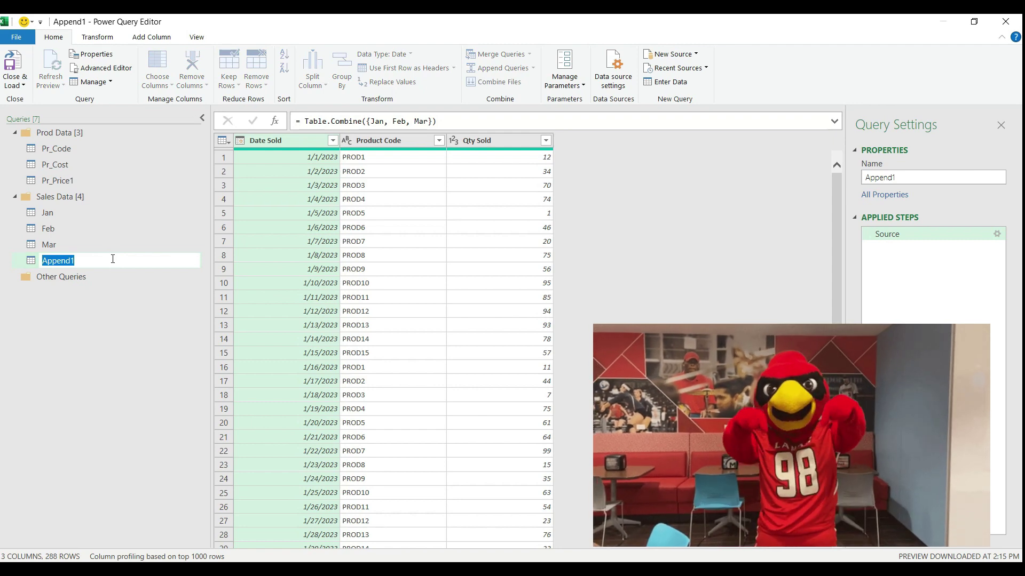
pyautogui.write('Mas')
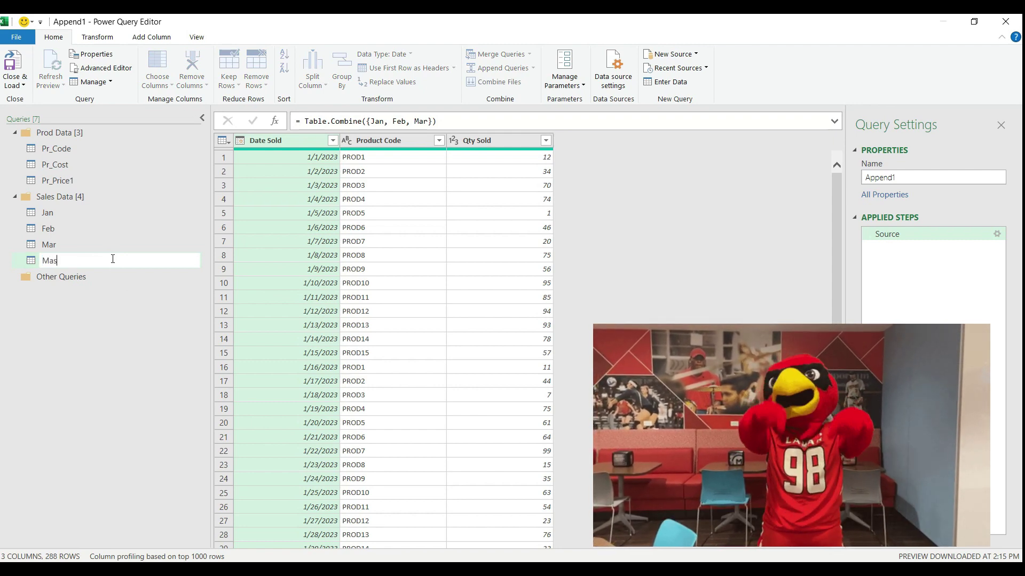
pyautogui.write('ter Sales')
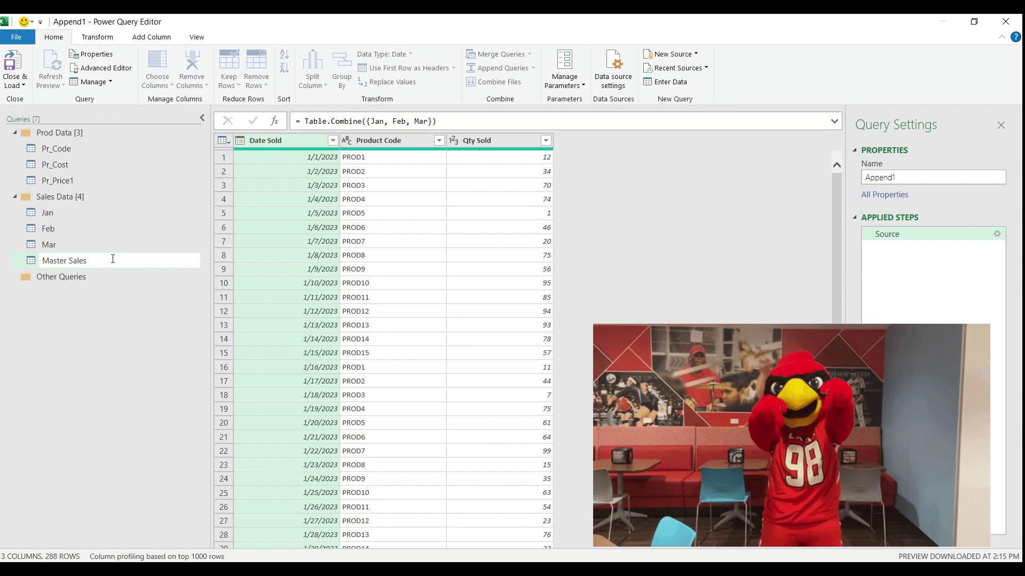
pyautogui.press('Return')
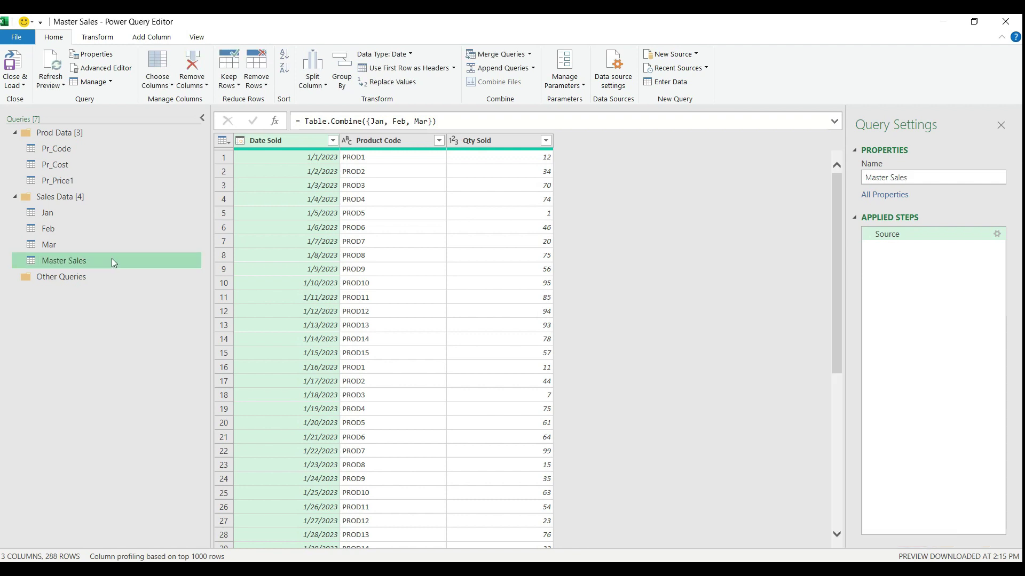
# Step: Close the query editor and load the new queries to the workbook as connections only
pyautogui.click(89, 148)
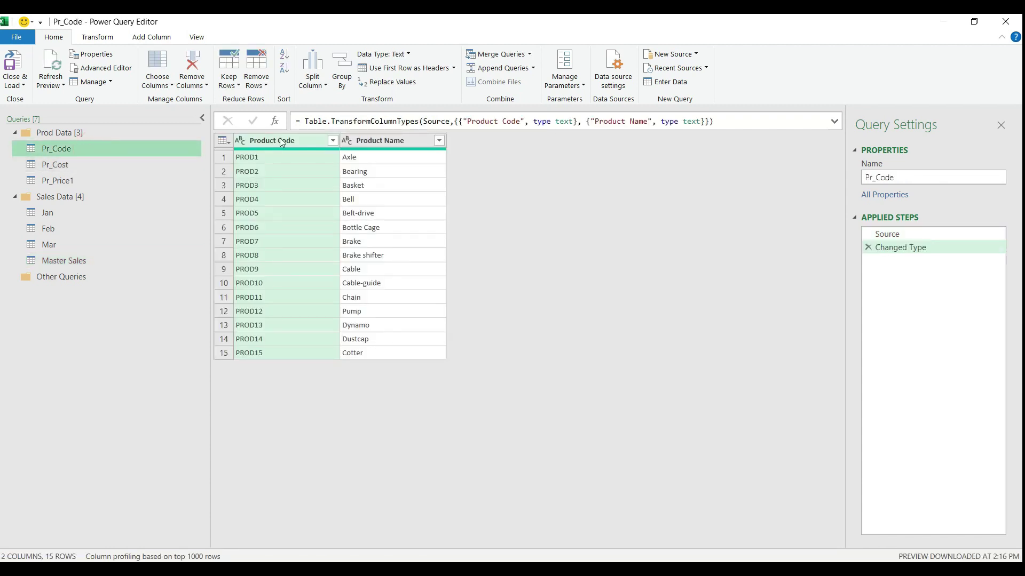
pyautogui.click(155, 212)
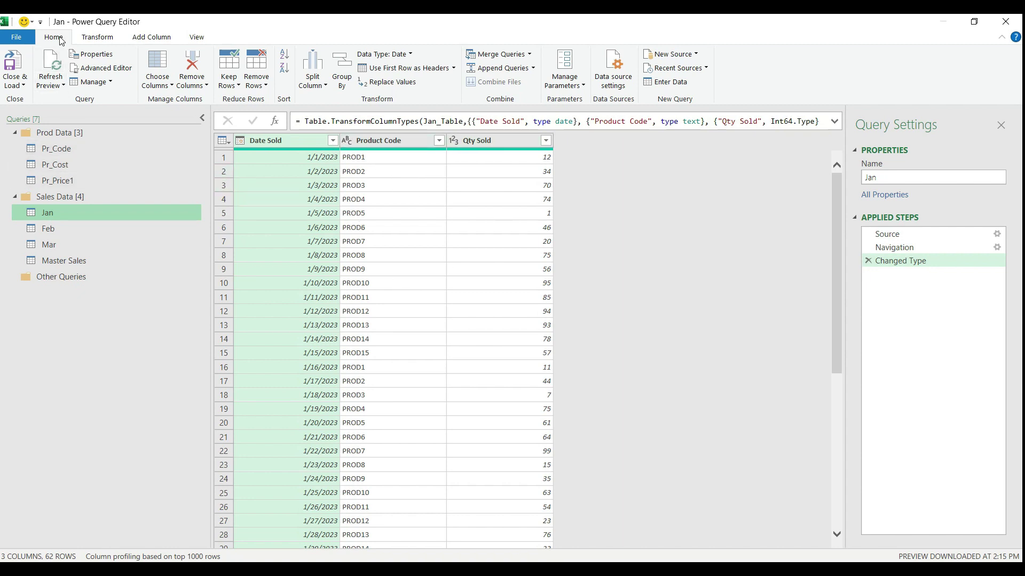
pyautogui.click(18, 85)
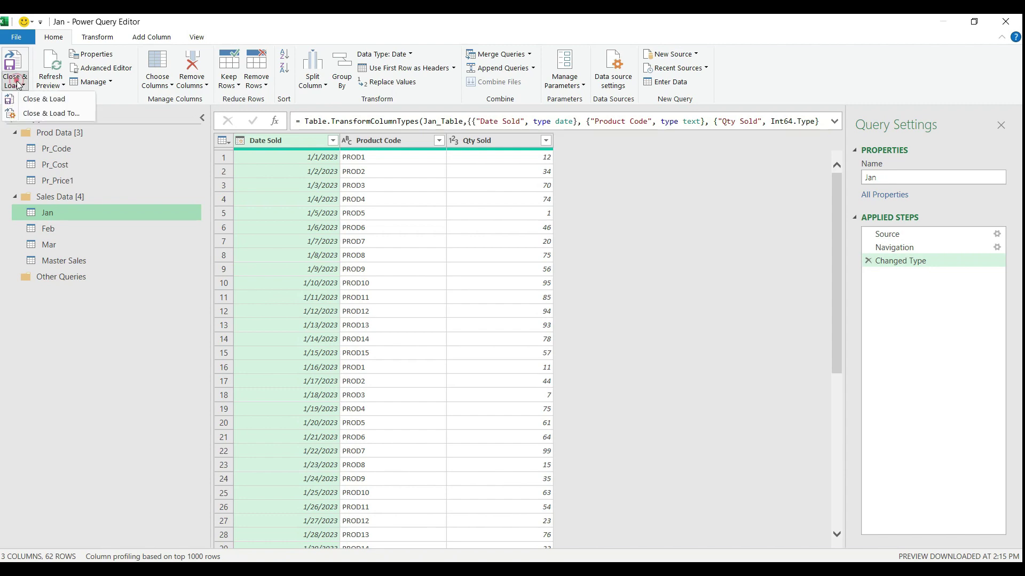
pyautogui.click(36, 114)
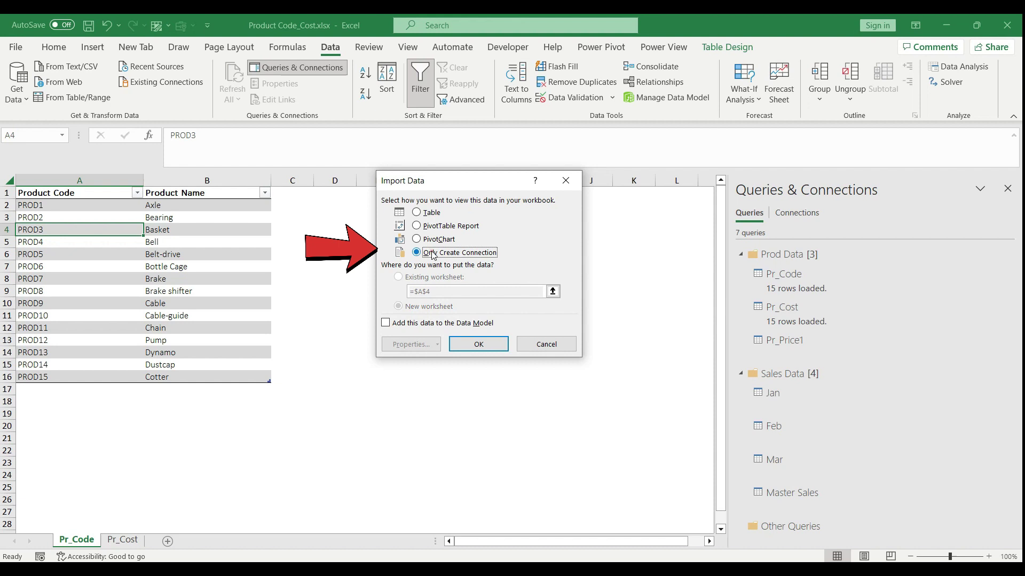
pyautogui.click(443, 254)
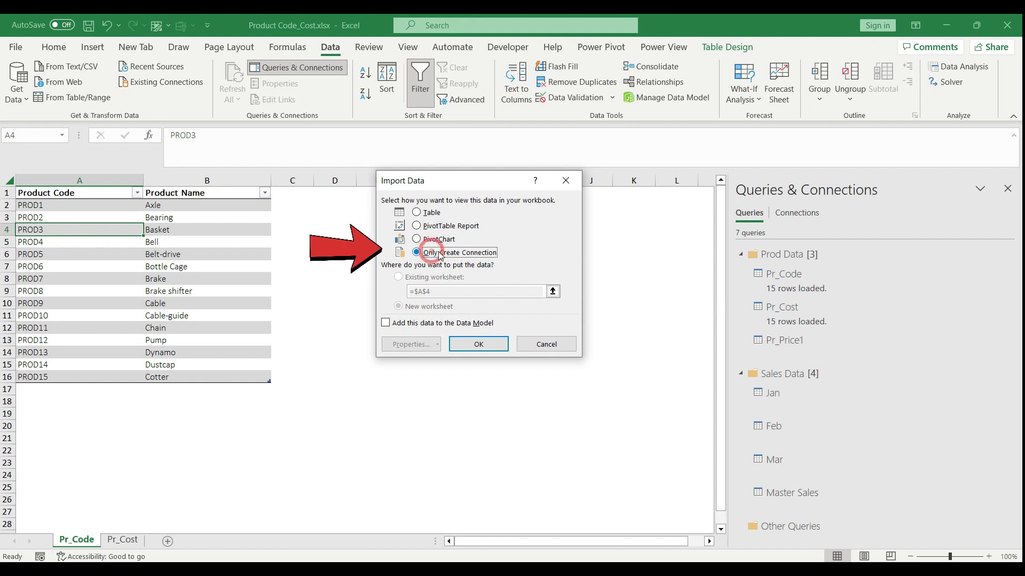
pyautogui.click(476, 346)
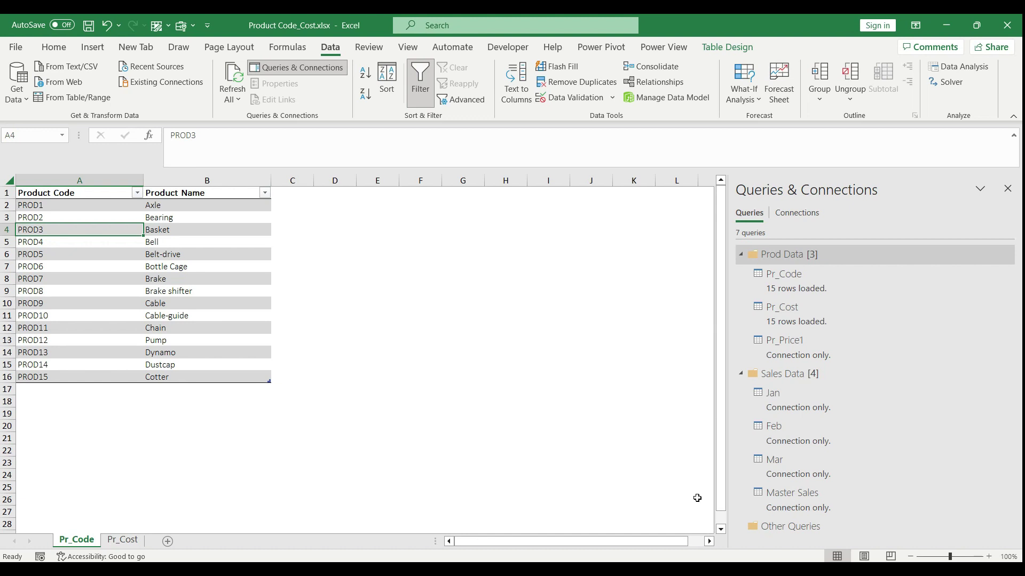
# Step: Load the Pr_Code query as a connection only and add its data to the Data Model
pyautogui.click(634, 278)
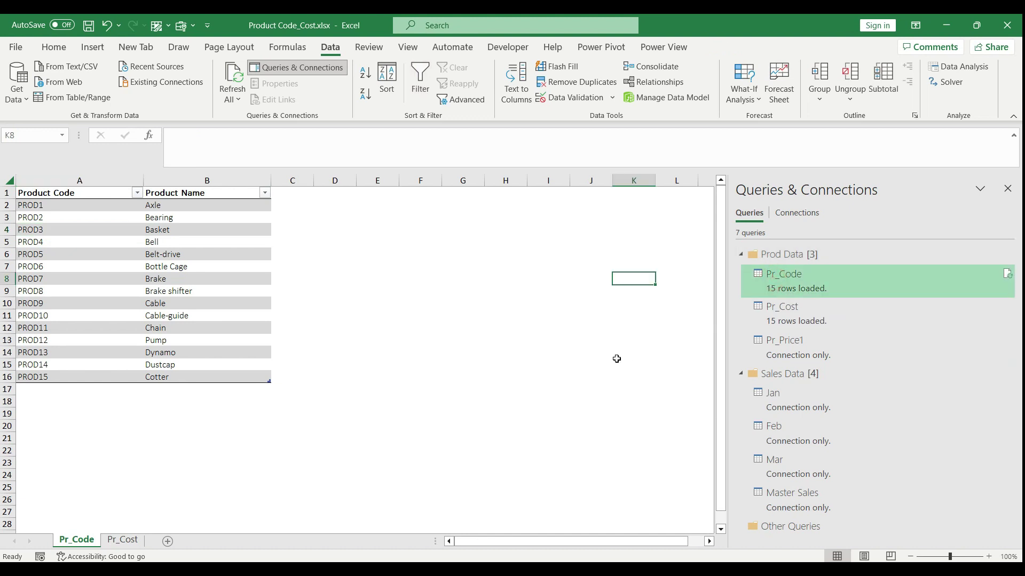
pyautogui.rightClick(802, 276)
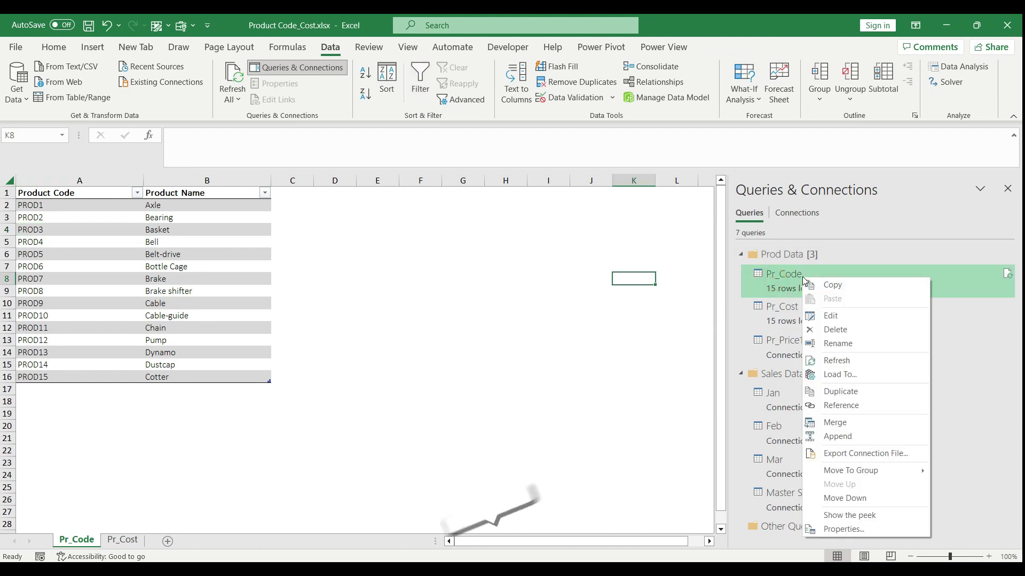
pyautogui.click(836, 373)
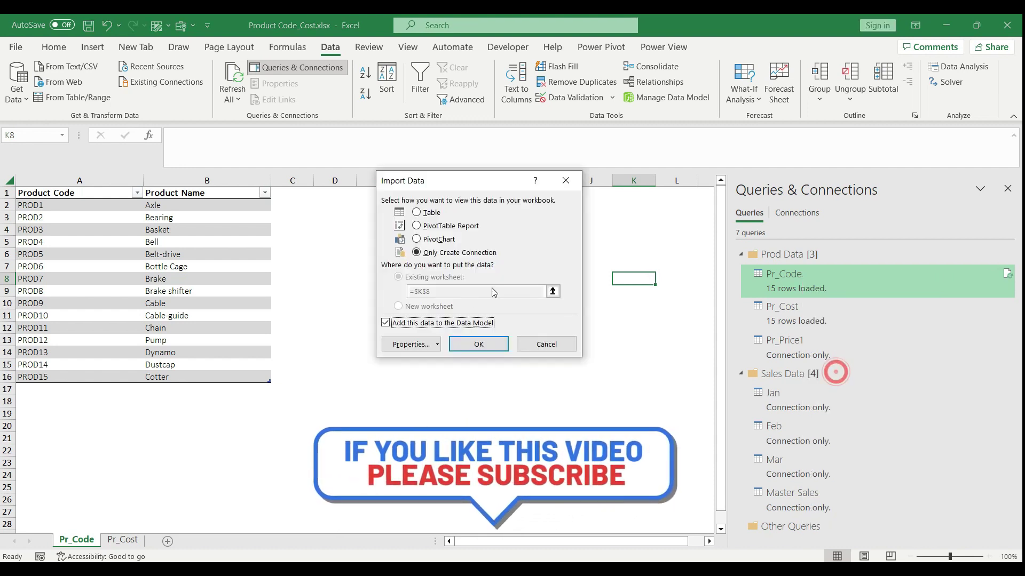
pyautogui.click(477, 344)
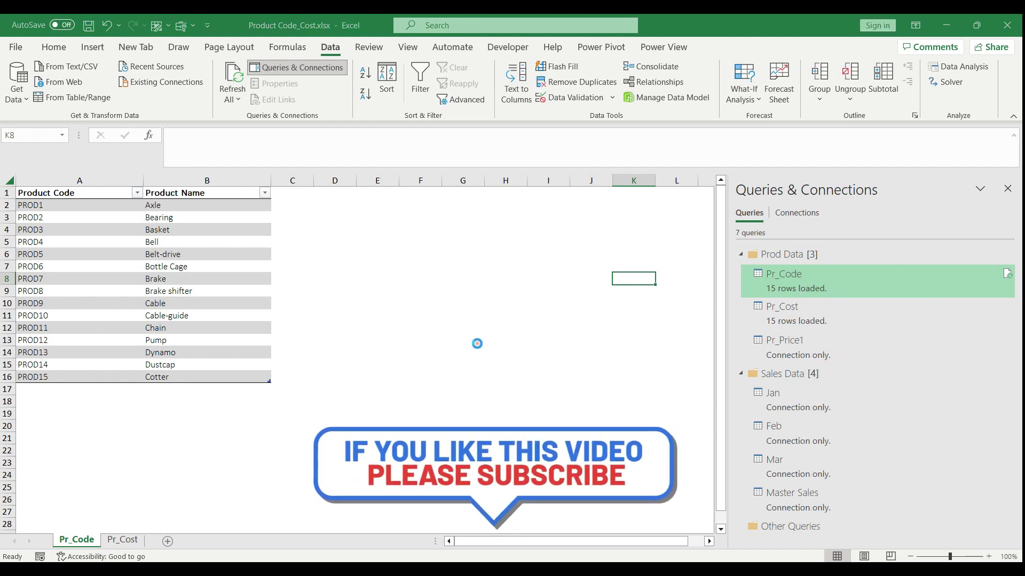
# Step: Set the Master Sales query to connection only and add its data to the Data Model
pyautogui.click(420, 315)
pyautogui.rightClick(803, 504)
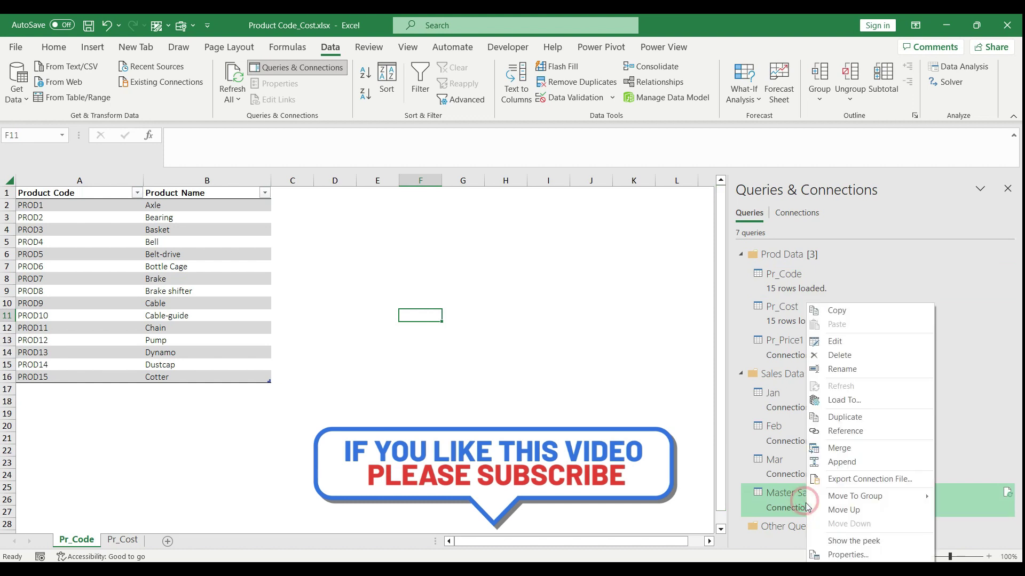
pyautogui.click(869, 401)
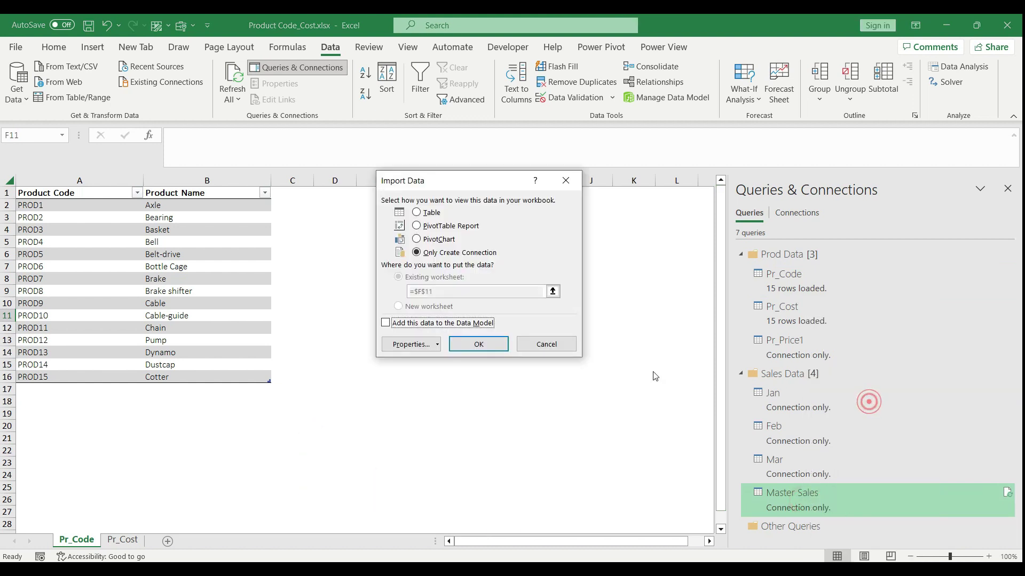
pyautogui.click(386, 323)
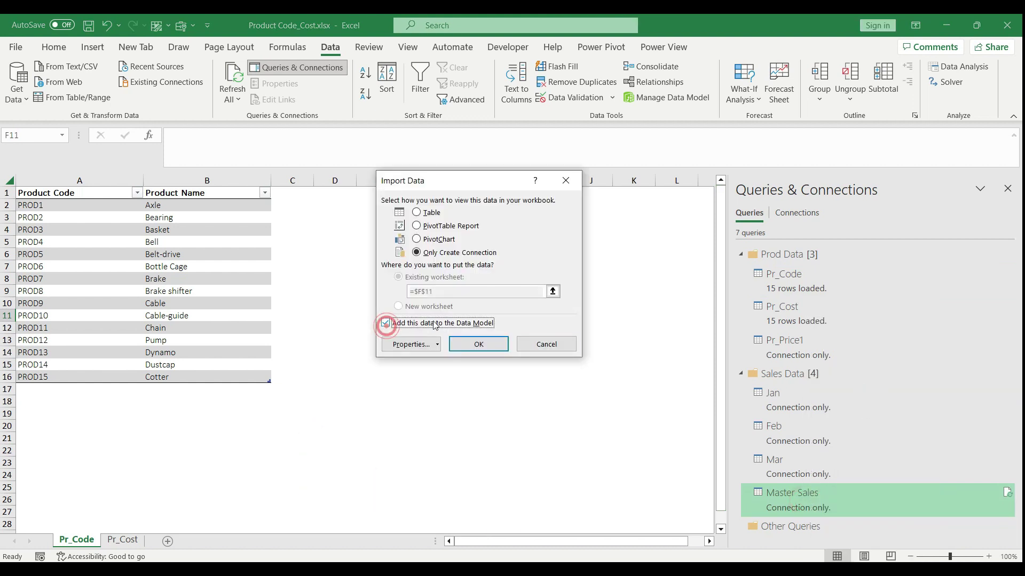
pyautogui.click(488, 342)
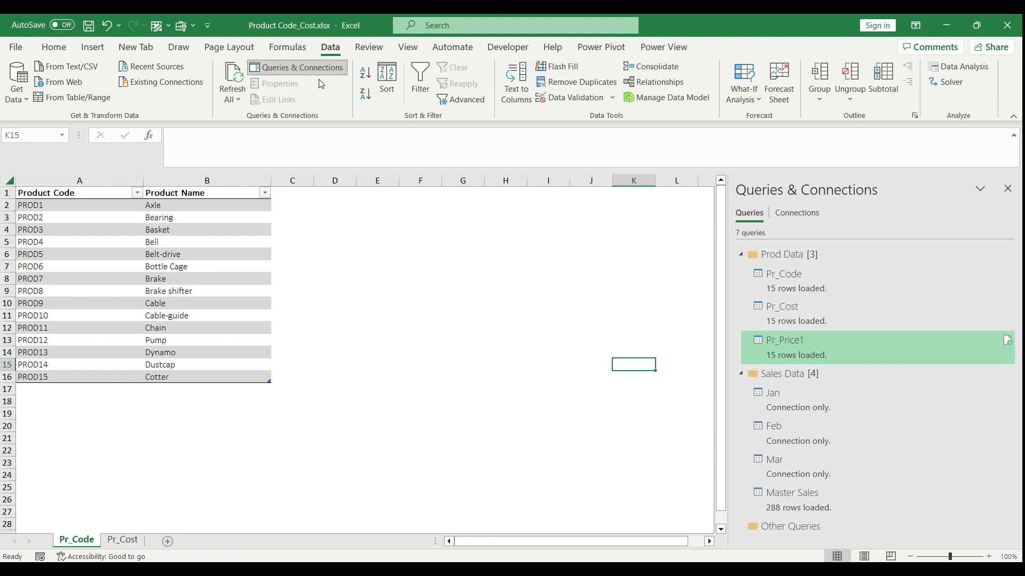
# Step: Open the Data Model in Power Pivot and add a column named "Prod_Name" to the Master Sales table
pyautogui.click(673, 98)
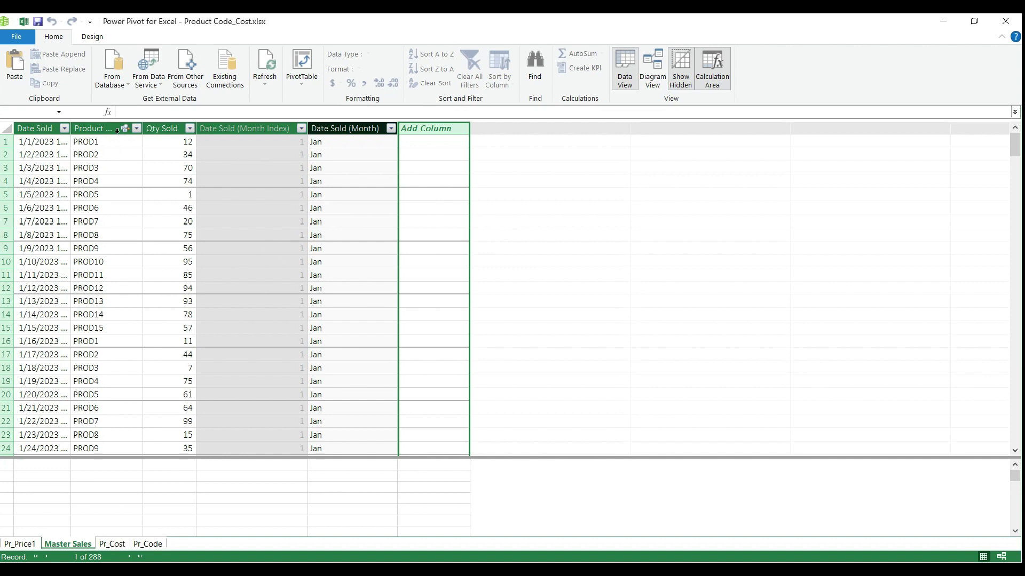
pyautogui.moveTo(105, 142); pyautogui.dragTo(106, 327)
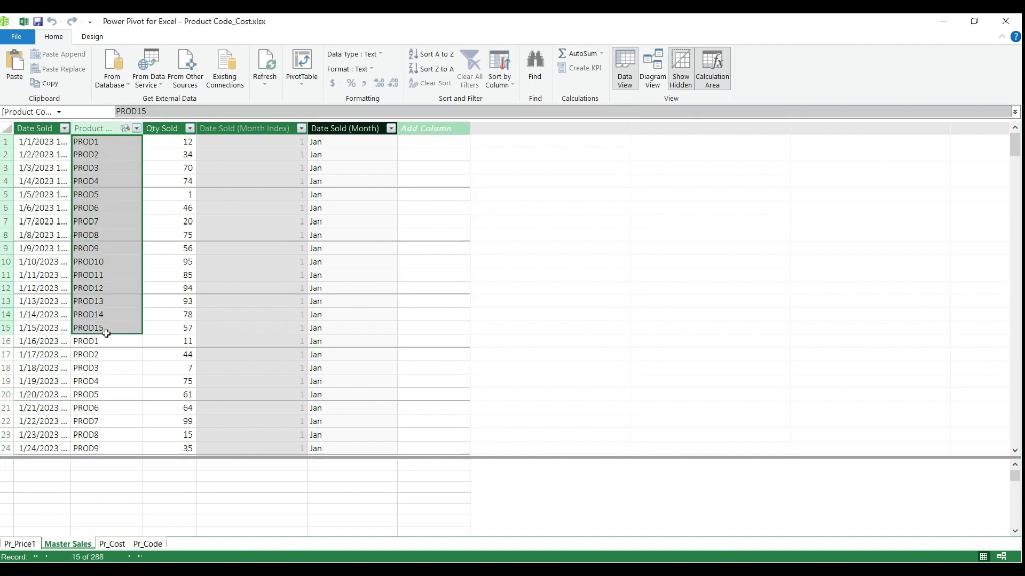
pyautogui.click(423, 128)
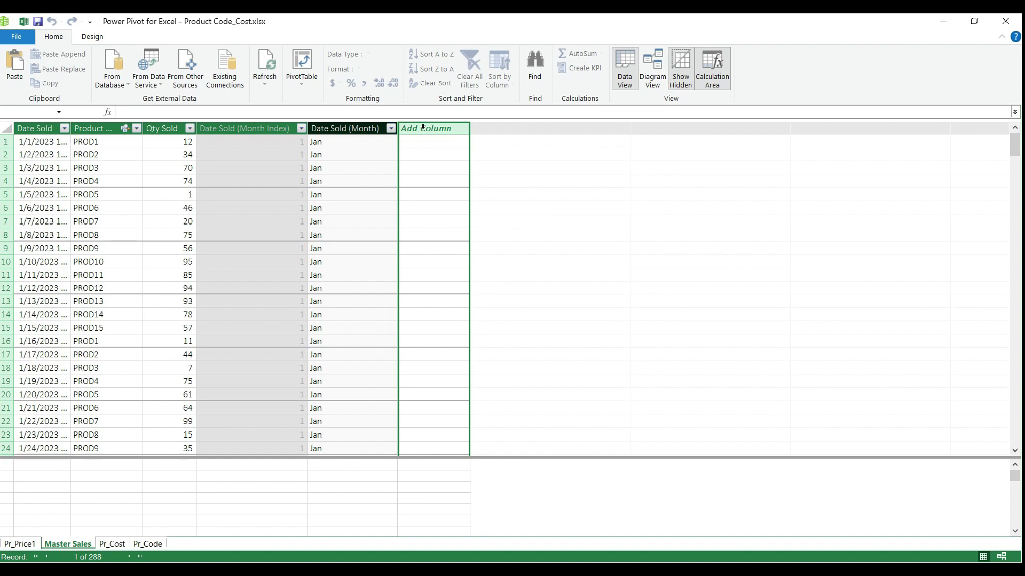
pyautogui.doubleClick(423, 128)
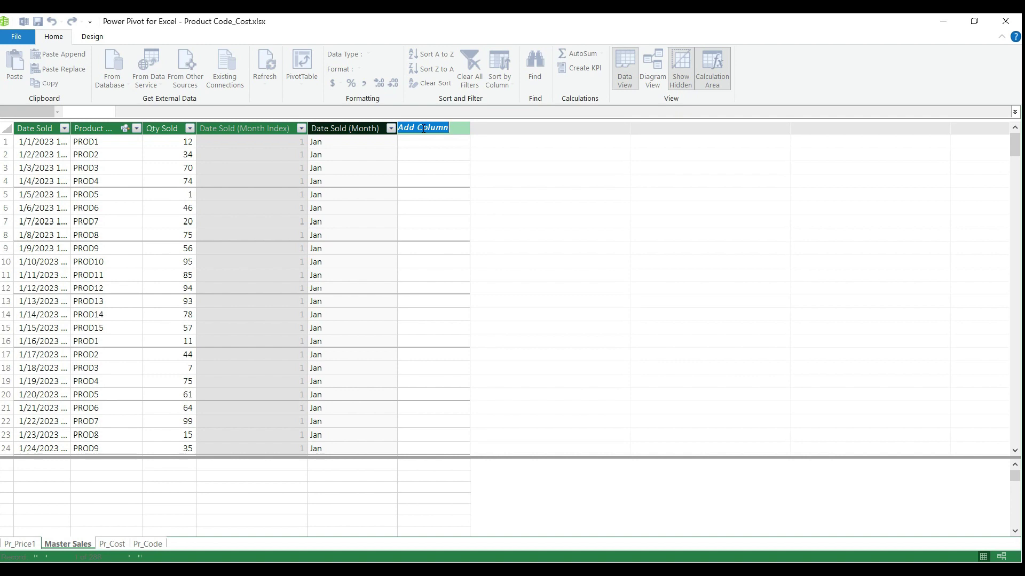
pyautogui.write('Prod_Name')
pyautogui.press('Return')
# Step: Fill the Prod_Name column with the formula =LOOKUPVALUE(Pr_Code[Product Name],Pr_Code[Product Code],'Master Sales'[Product Code])
pyautogui.click(306, 109)
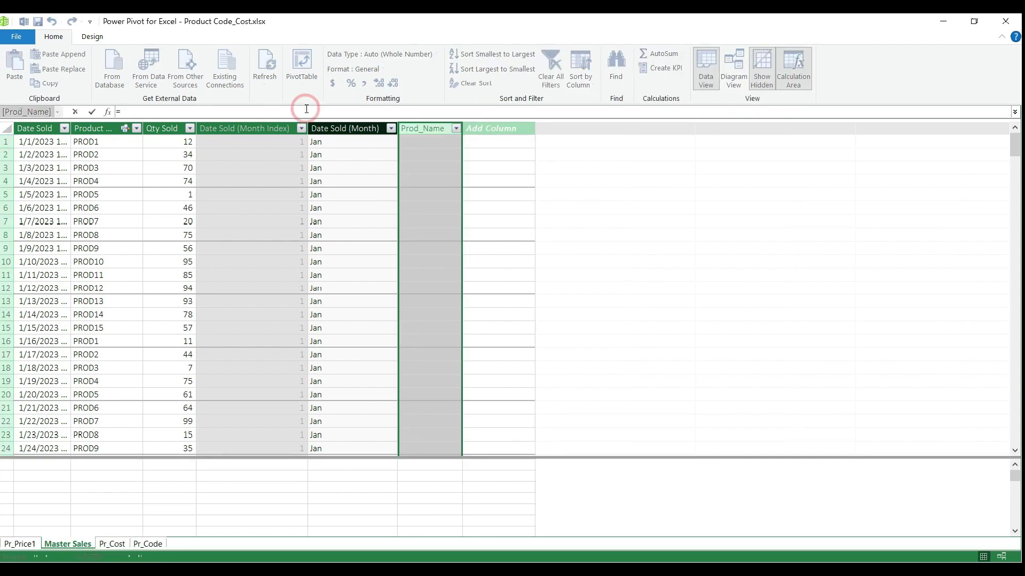
pyautogui.write('LOOK')
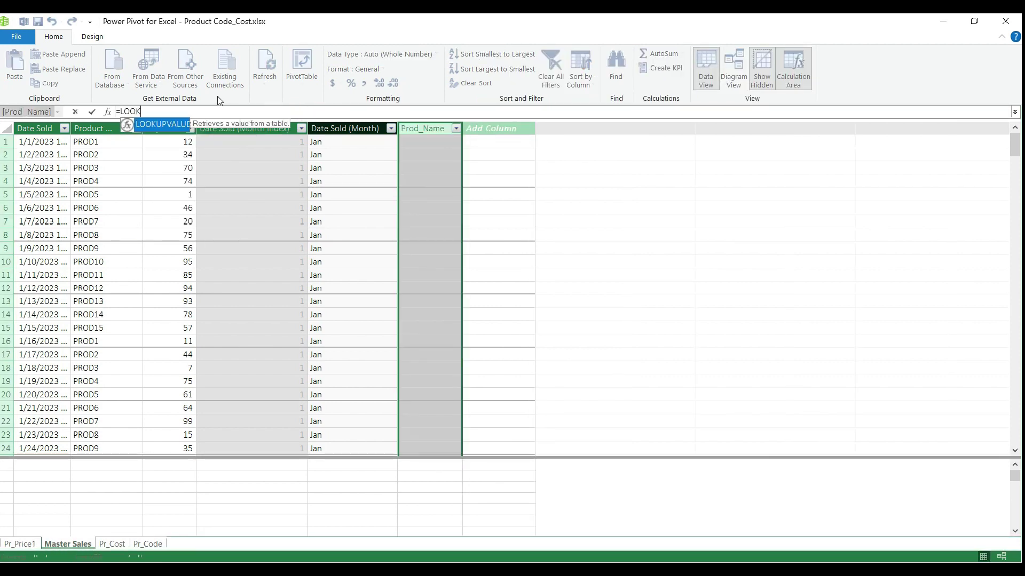
pyautogui.doubleClick(178, 124)
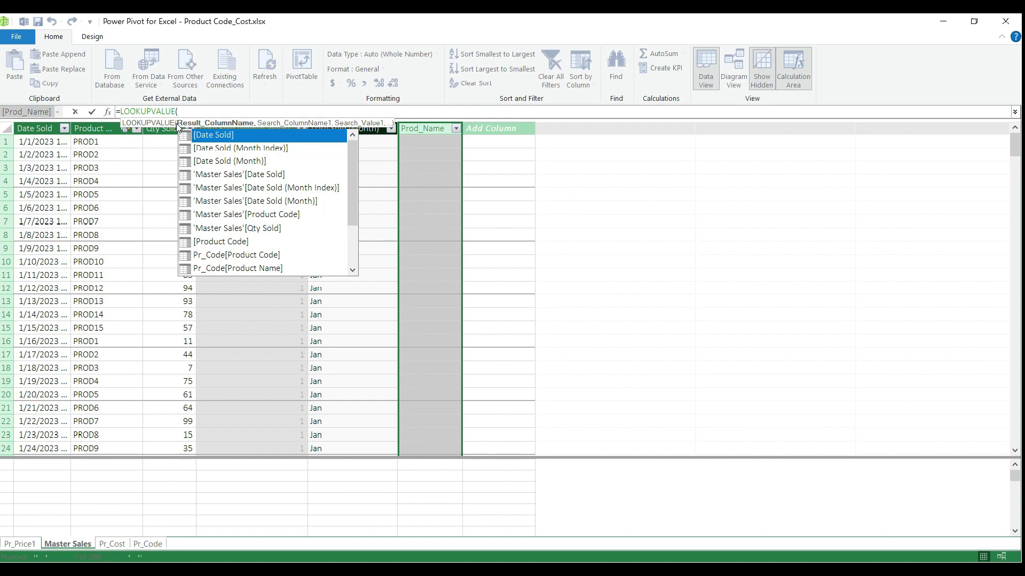
pyautogui.write('pr')
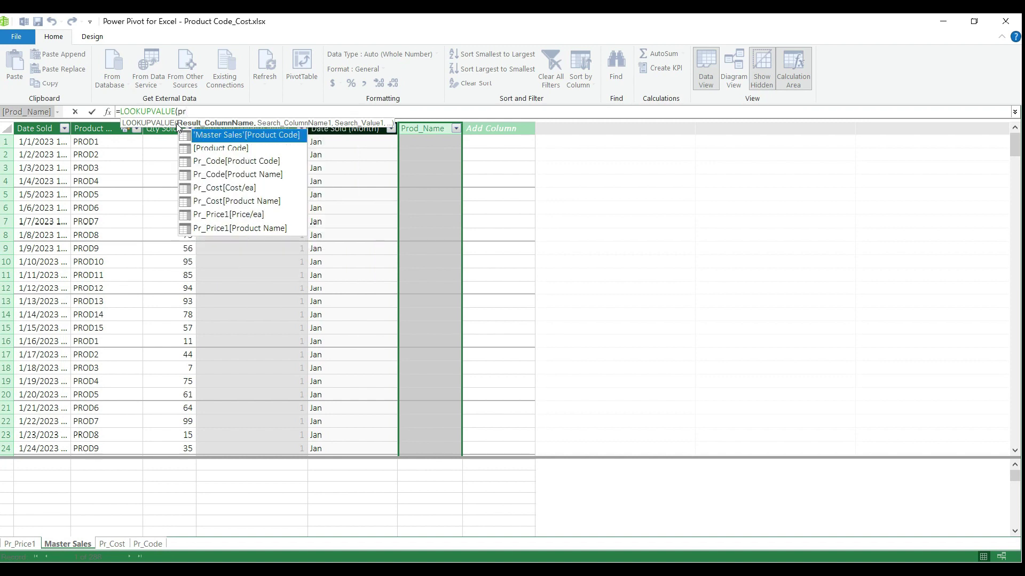
pyautogui.click(267, 177)
pyautogui.doubleClick(267, 176)
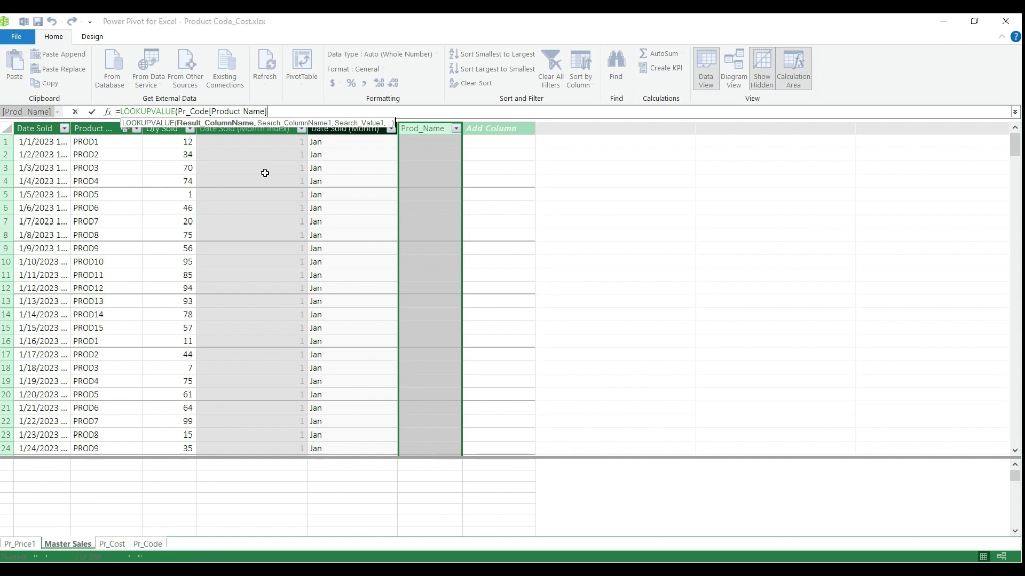
pyautogui.write(',')
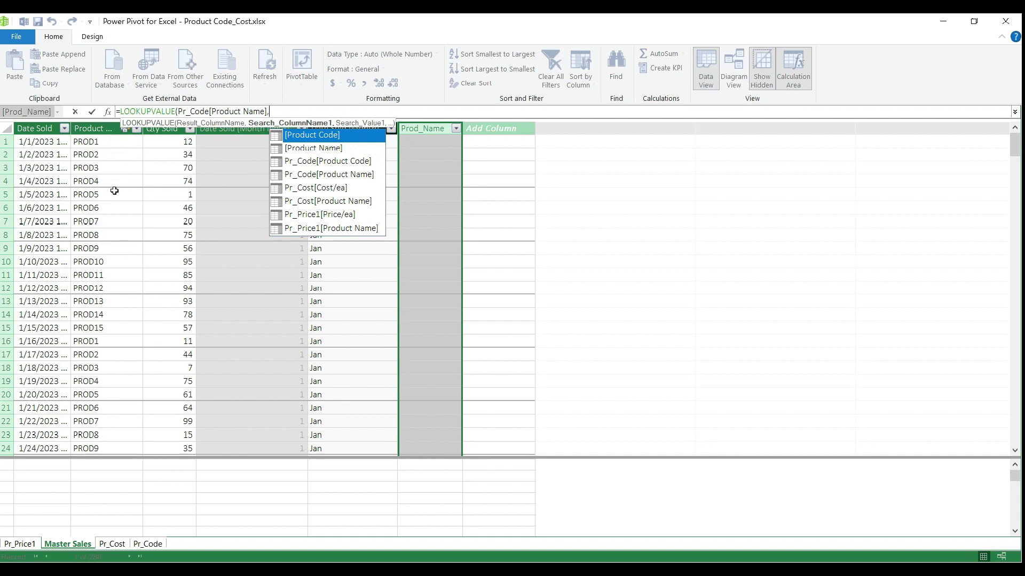
pyautogui.doubleClick(322, 161)
pyautogui.write(',')
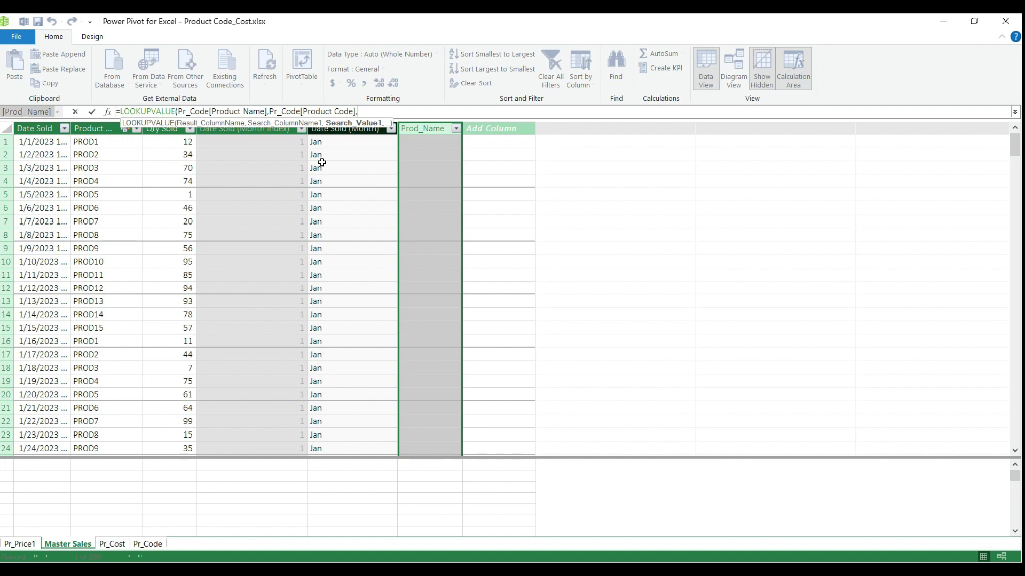
pyautogui.write('mas')
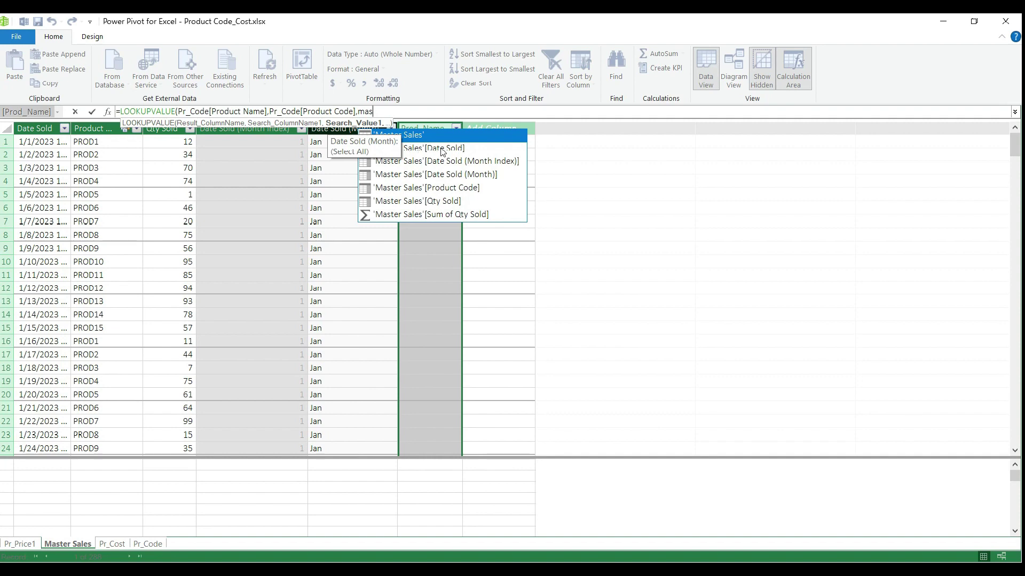
pyautogui.doubleClick(456, 187)
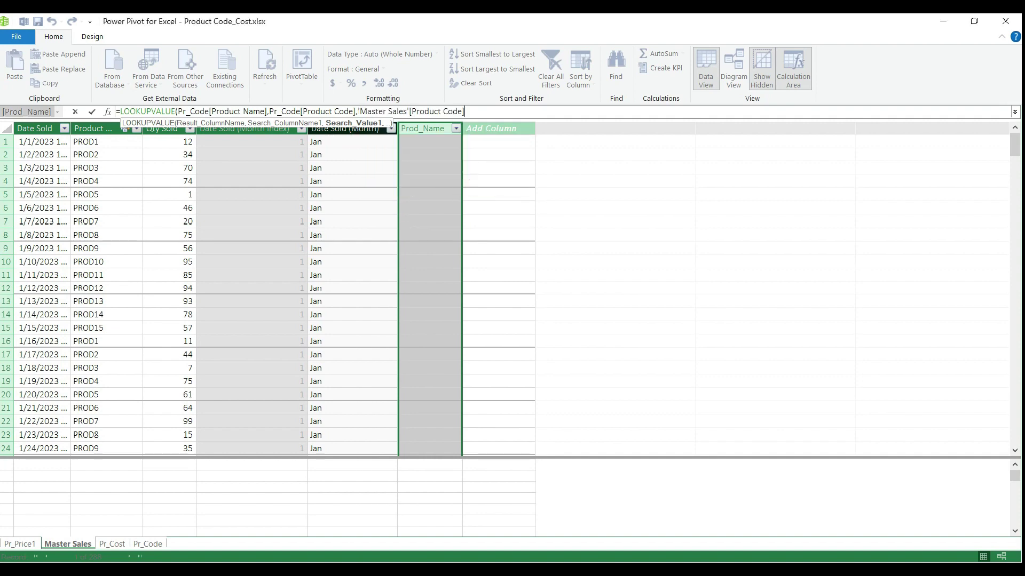
pyautogui.write(')')
pyautogui.press('Return')
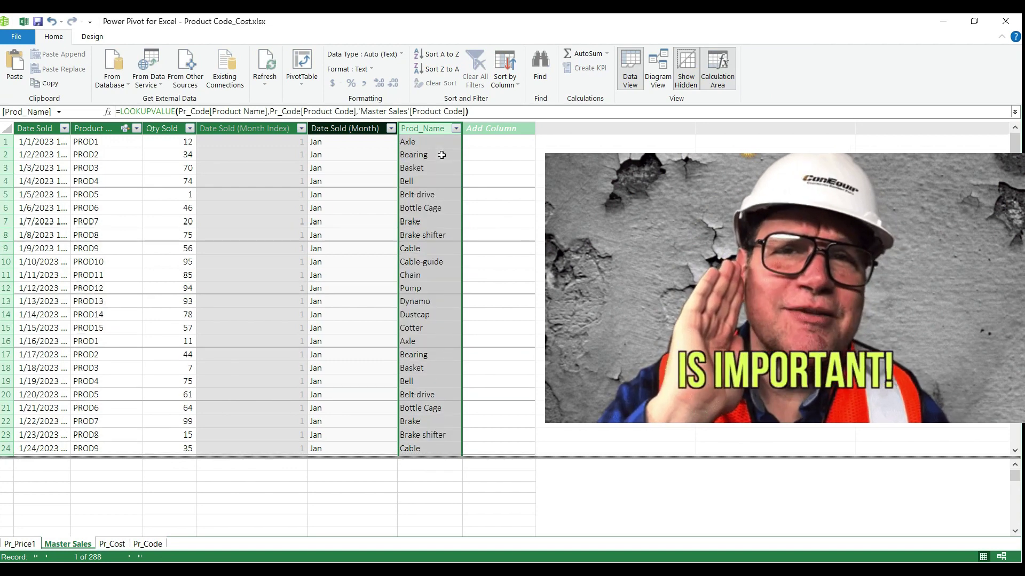
# Step: Check the product names in the Pr_Code table, and add a column named "Cost_Ea" to the Master Sales table
pyautogui.click(143, 544)
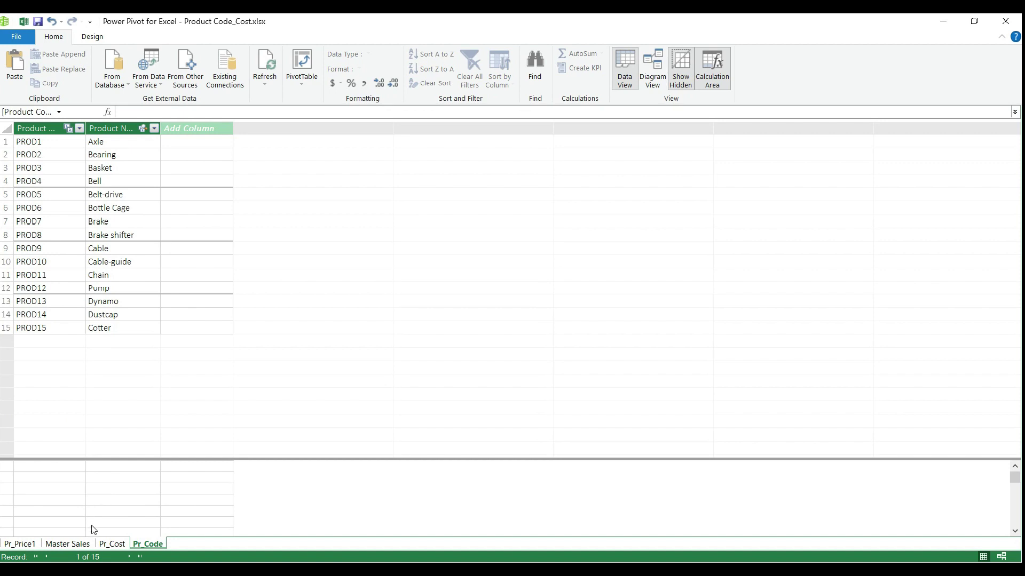
pyautogui.click(67, 543)
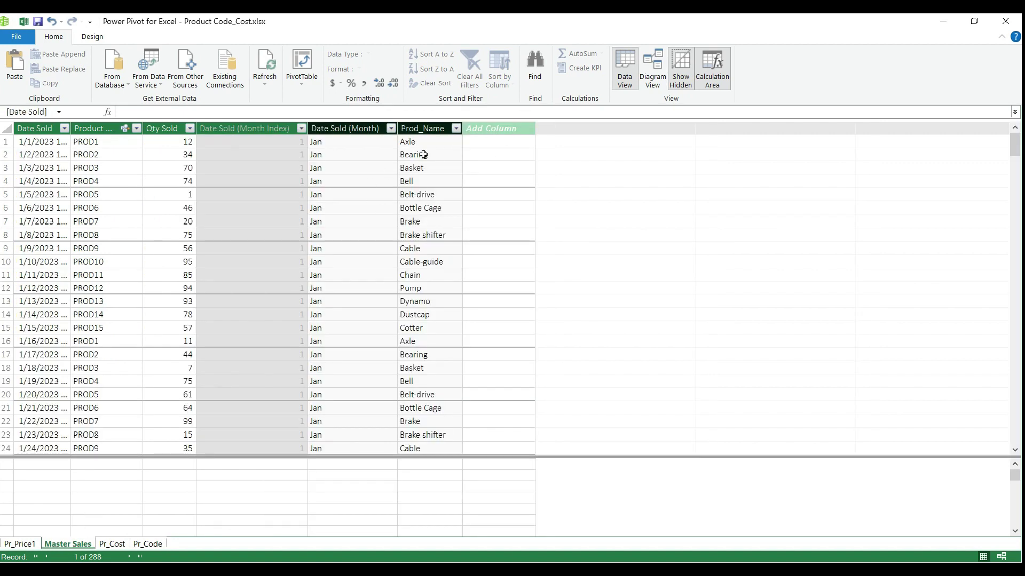
pyautogui.doubleClick(494, 128)
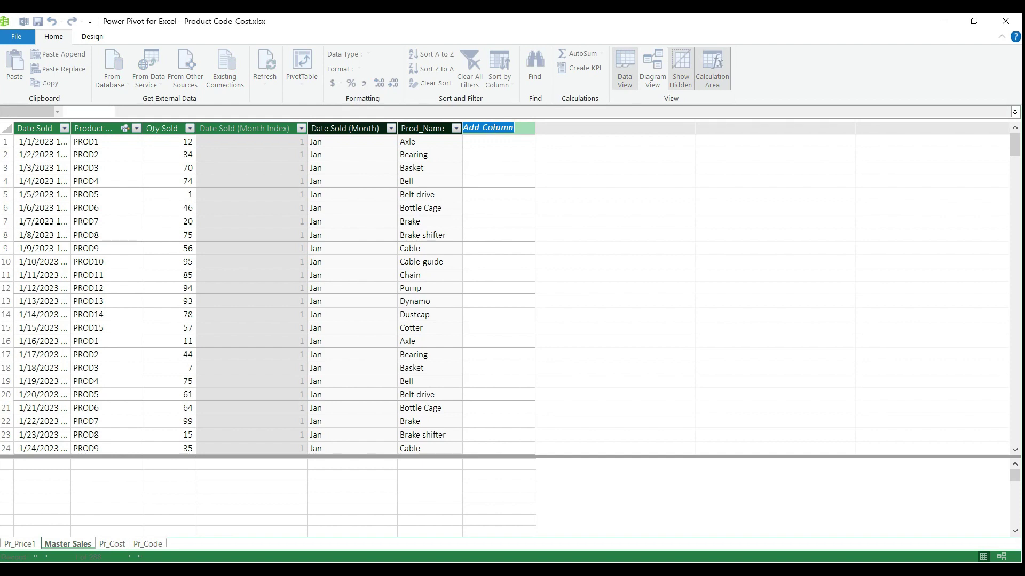
pyautogui.write('Cost_Ea')
# Step: Fill the Cost_Ea column with the formula =LOOKUPVALUE(Pr_Cost[Cost/ea],Pr_Cost[Product Name],'Master Sales'[Prod_Name])
pyautogui.click(462, 115)
pyautogui.write('=LOO')
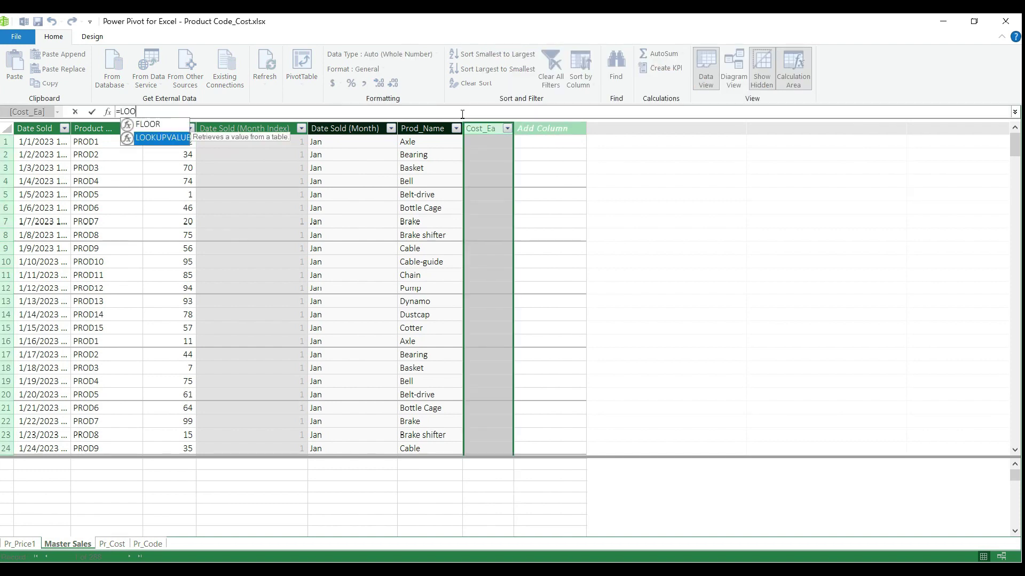
pyautogui.doubleClick(156, 137)
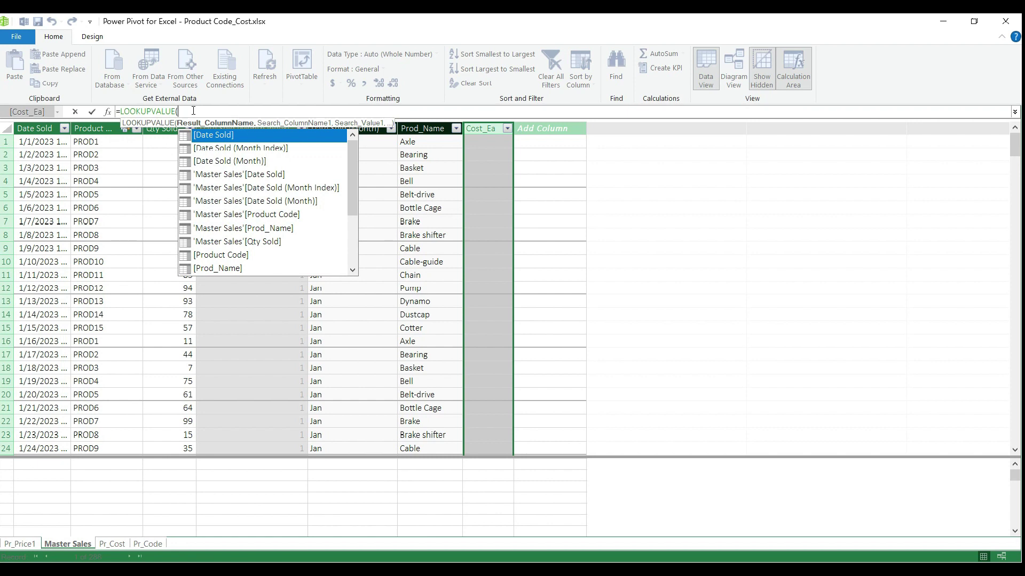
pyautogui.write('cost')
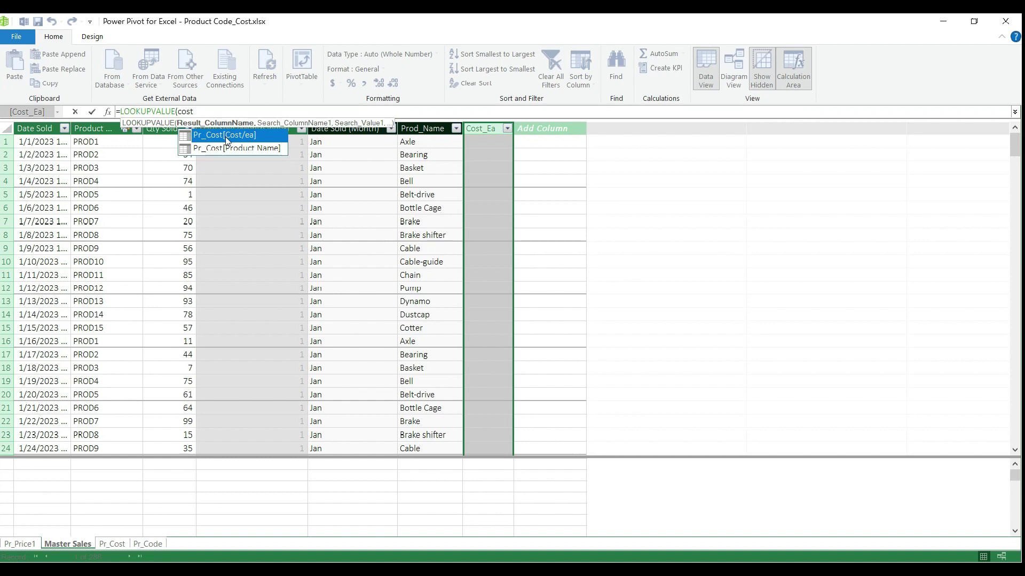
pyautogui.doubleClick(246, 134)
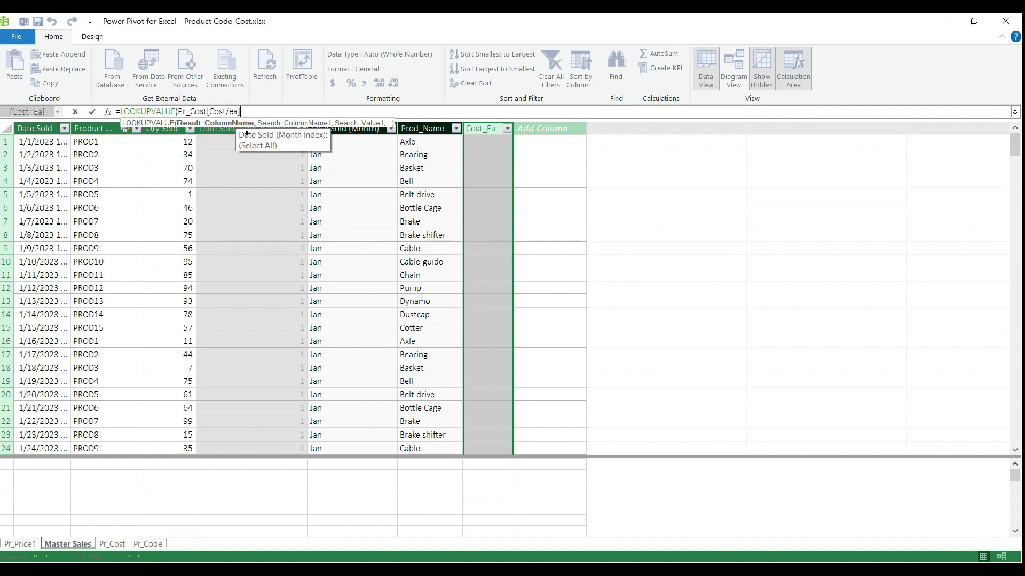
pyautogui.write(',')
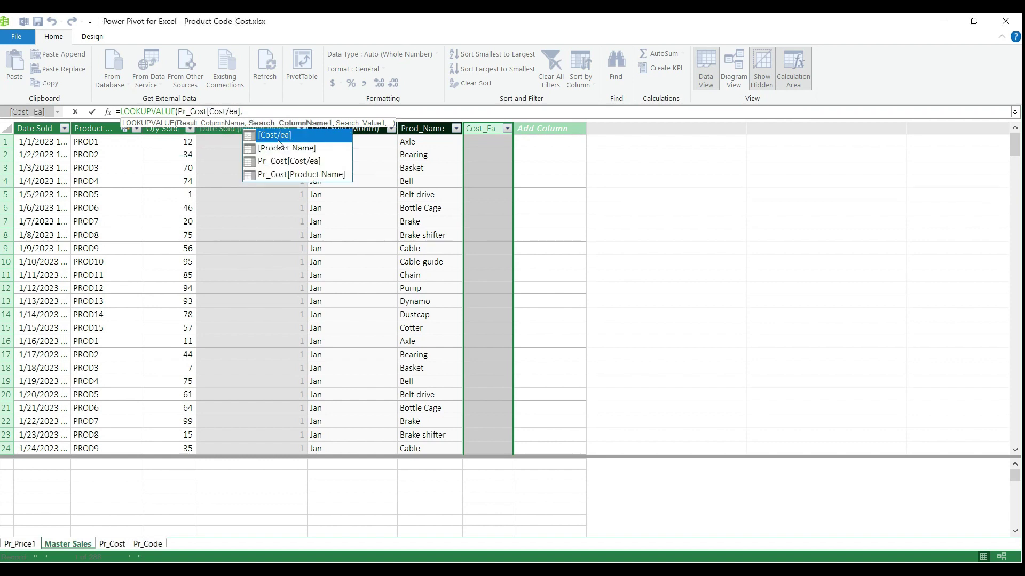
pyautogui.doubleClick(289, 174)
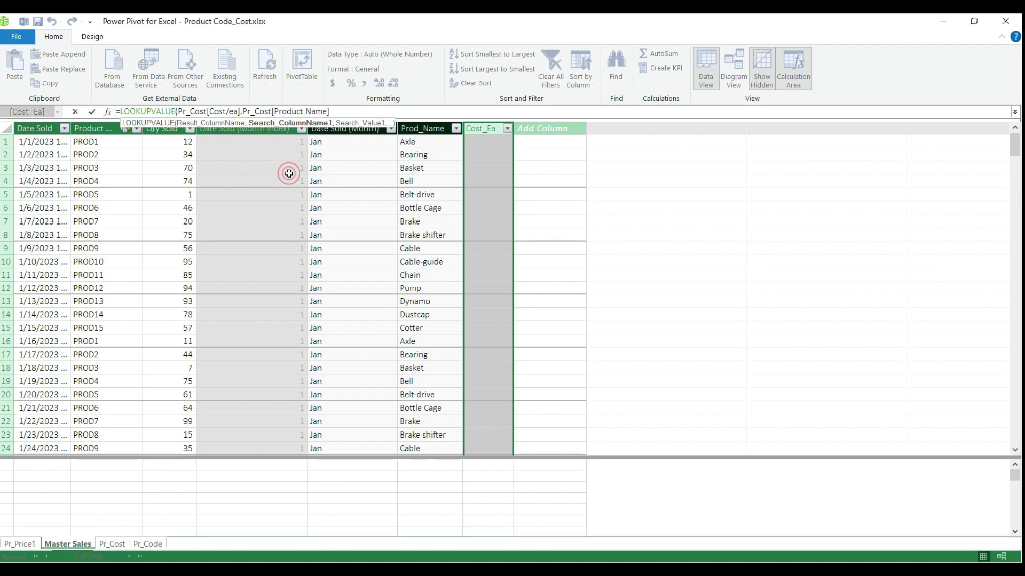
pyautogui.write(',')
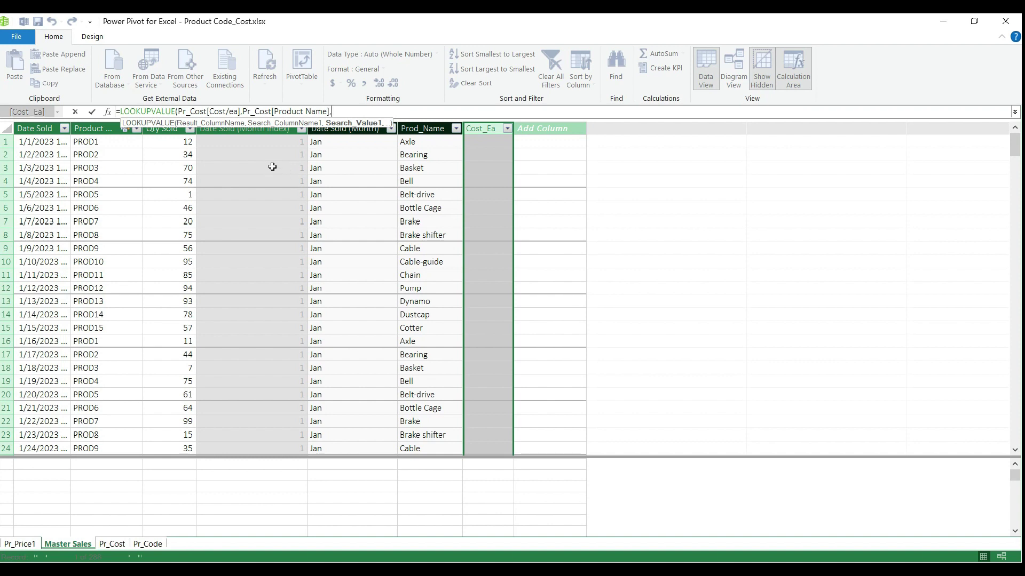
pyautogui.write('prod')
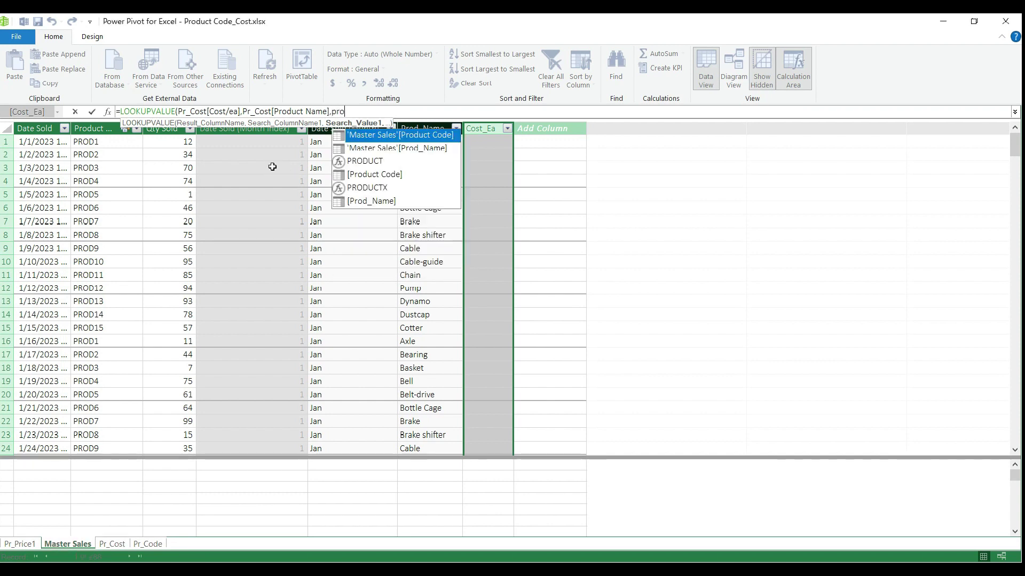
pyautogui.doubleClick(388, 148)
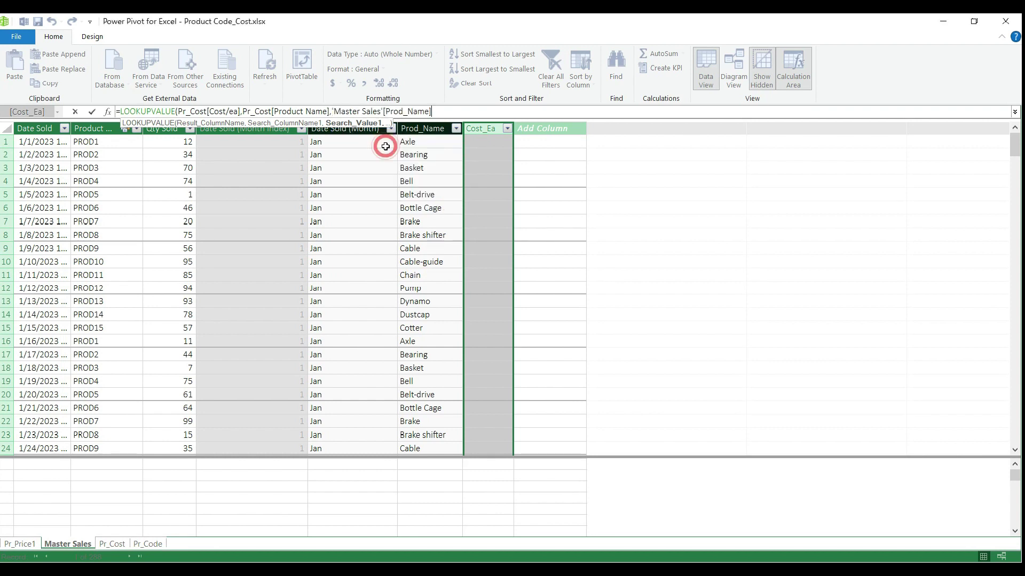
pyautogui.write(')')
pyautogui.press('Return')
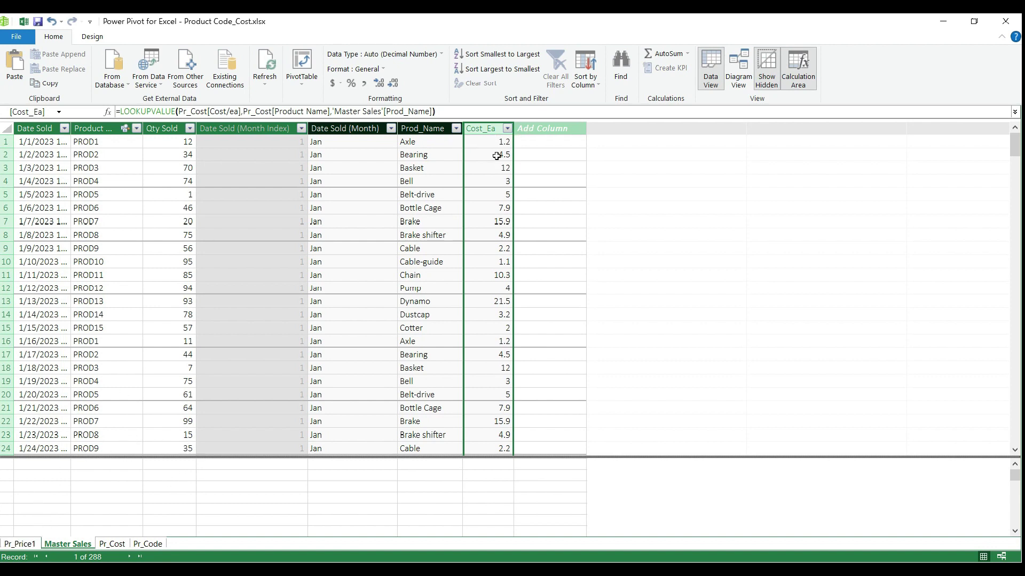
# Step: Add a column named "Prod_Price_Ea" to Master Sales with the formula =LOOKUPVALUE(Pr_Price1[Price/ea],Pr_Price1[Product Name],'Master Sales'[Prod_Name])
pyautogui.click(539, 128)
pyautogui.doubleClick(539, 129)
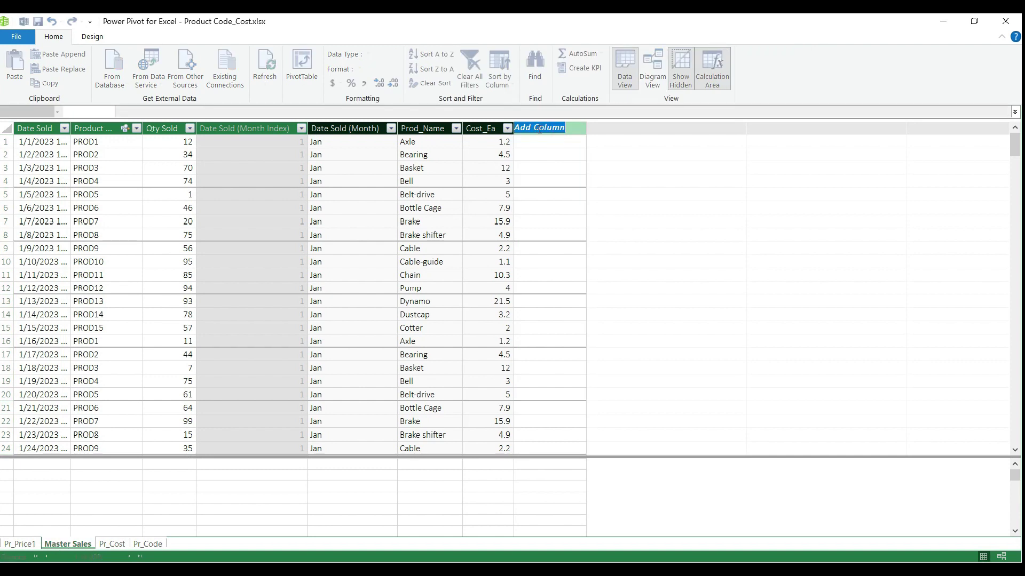
pyautogui.write('Prod_Price_Ea')
pyautogui.press('Return')
pyautogui.write('=LOOKUPVALUE(')
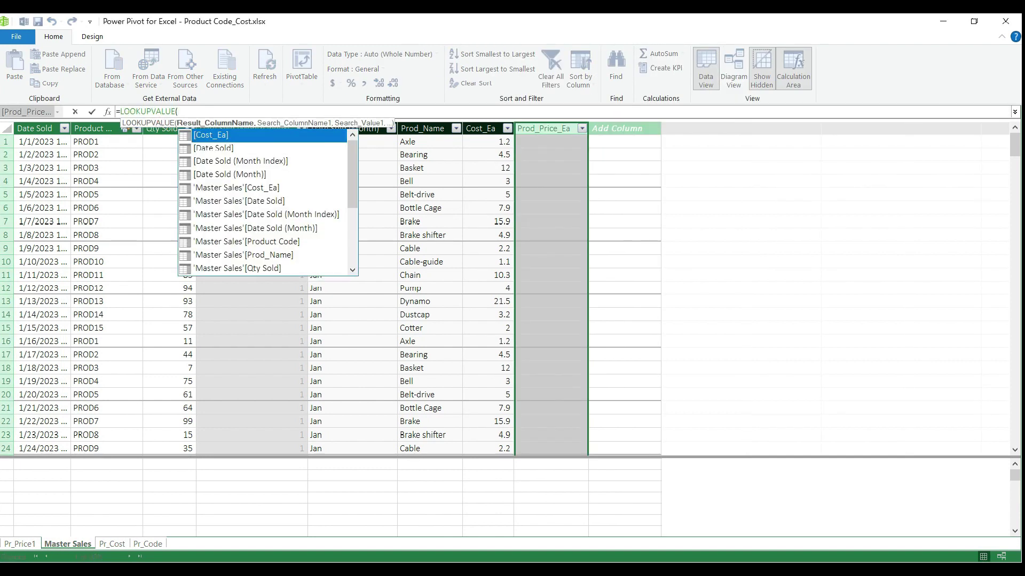
pyautogui.write("Pr_Price1[Price/ea],Pr_Price1[Product Name],'Master Sales'[Prod_Name]")
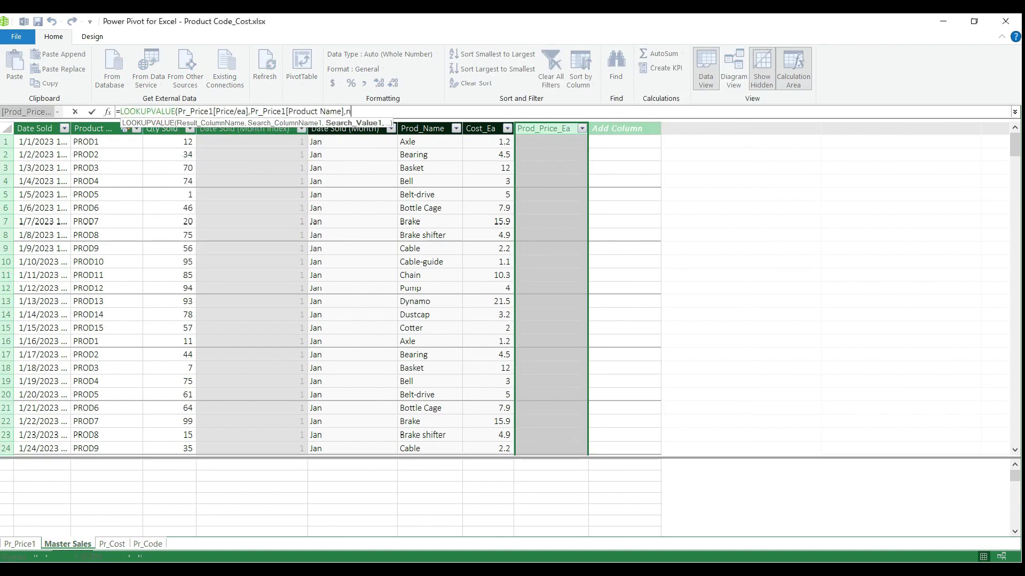
pyautogui.write(')')
pyautogui.press('Return')
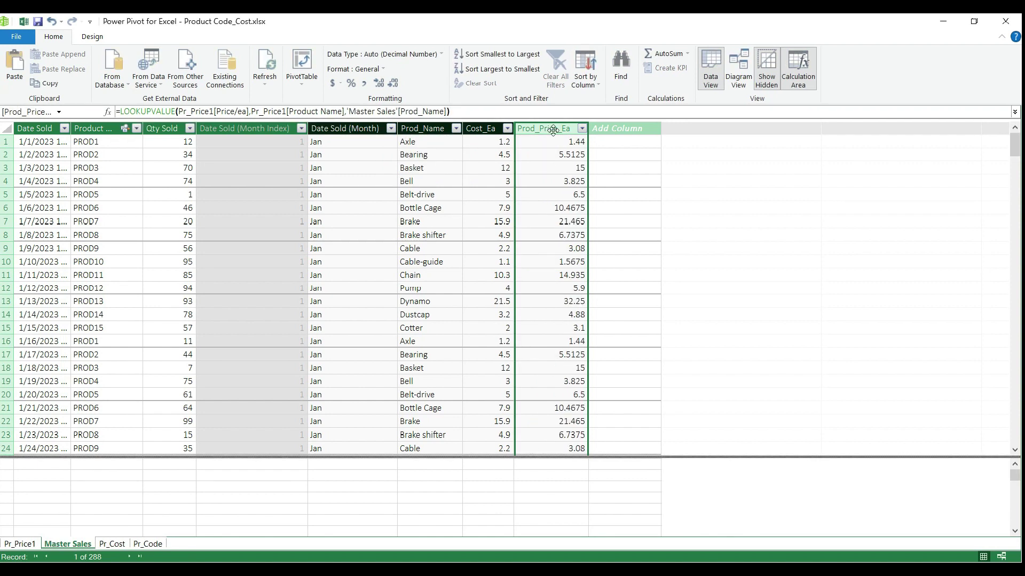
pyautogui.click(478, 130)
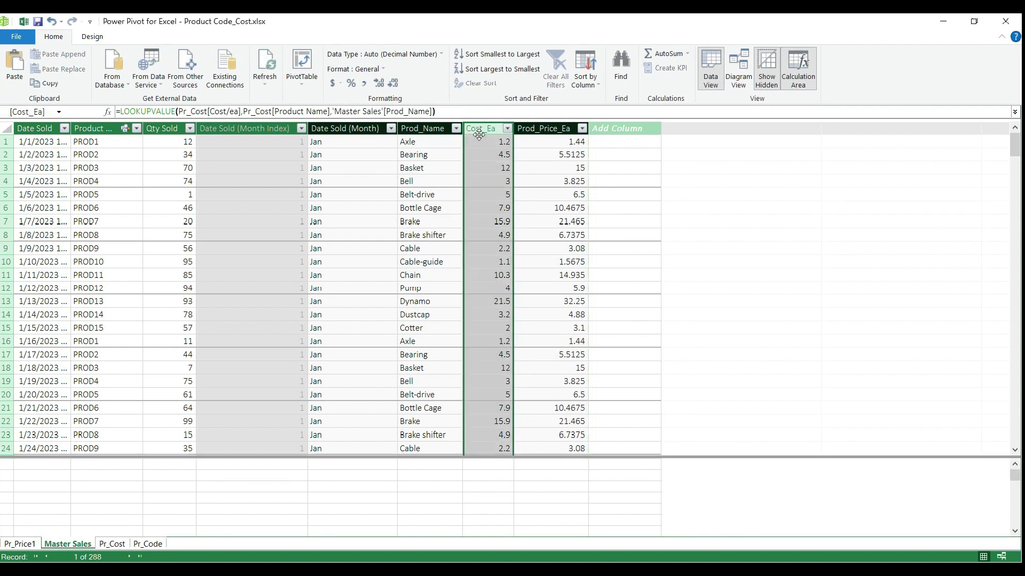
pyautogui.click(536, 129)
pyautogui.click(484, 130)
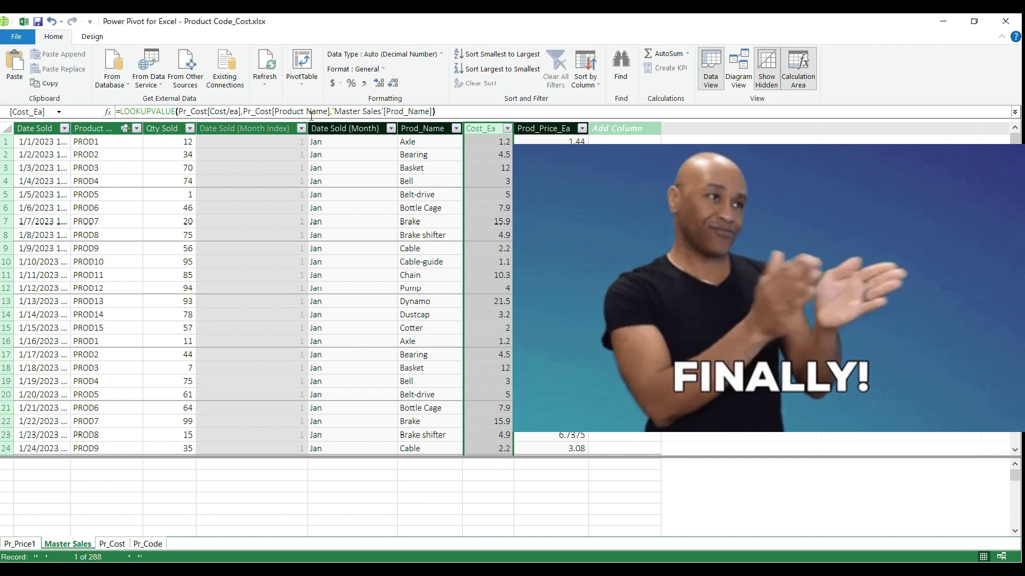
# Step: Create a PivotTable from the Data Model on a new worksheet and move that sheet after the Pr_Cost sheet
pyautogui.click(305, 84)
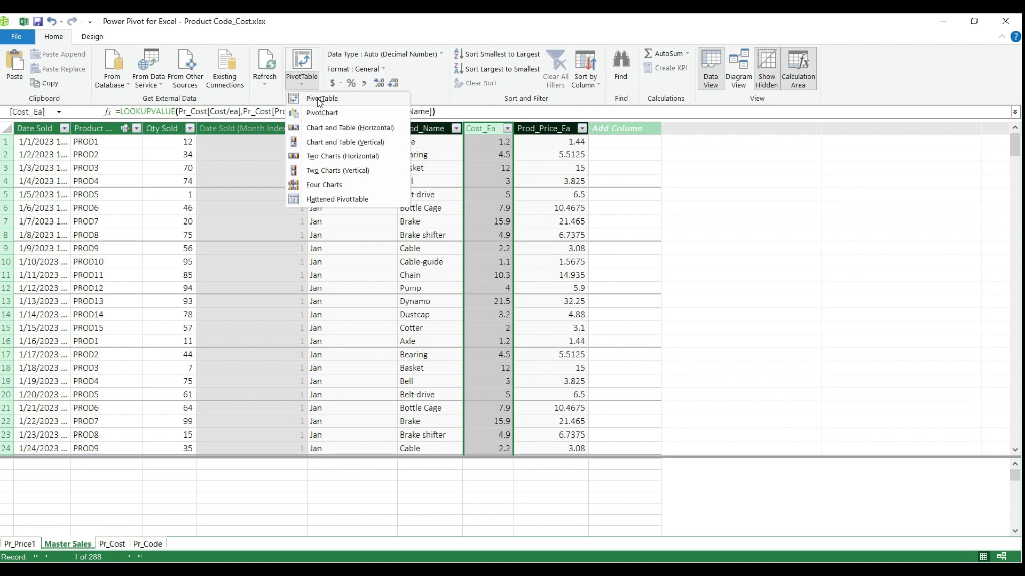
pyautogui.click(319, 100)
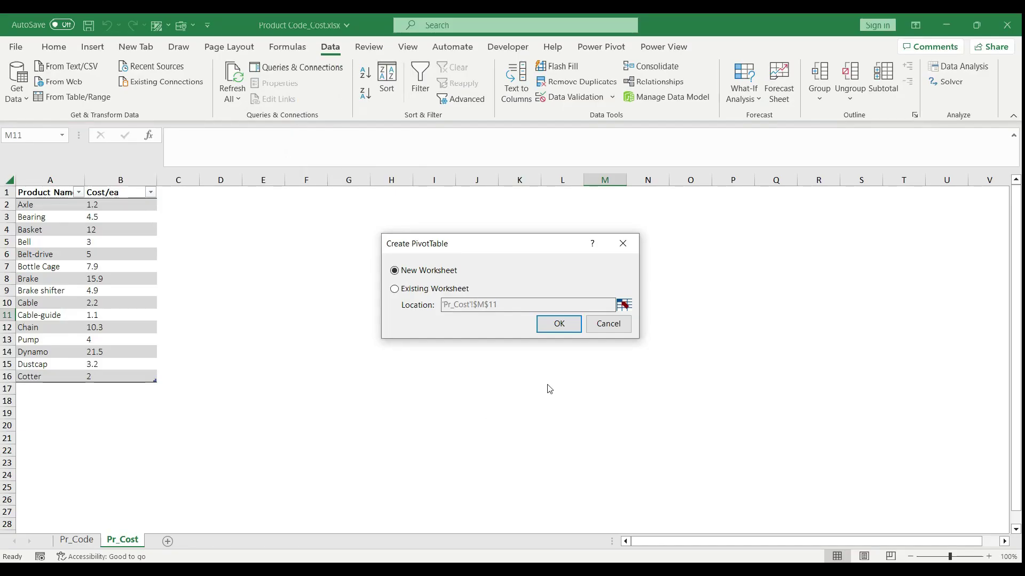
pyautogui.moveTo(455, 238); pyautogui.dragTo(334, 194)
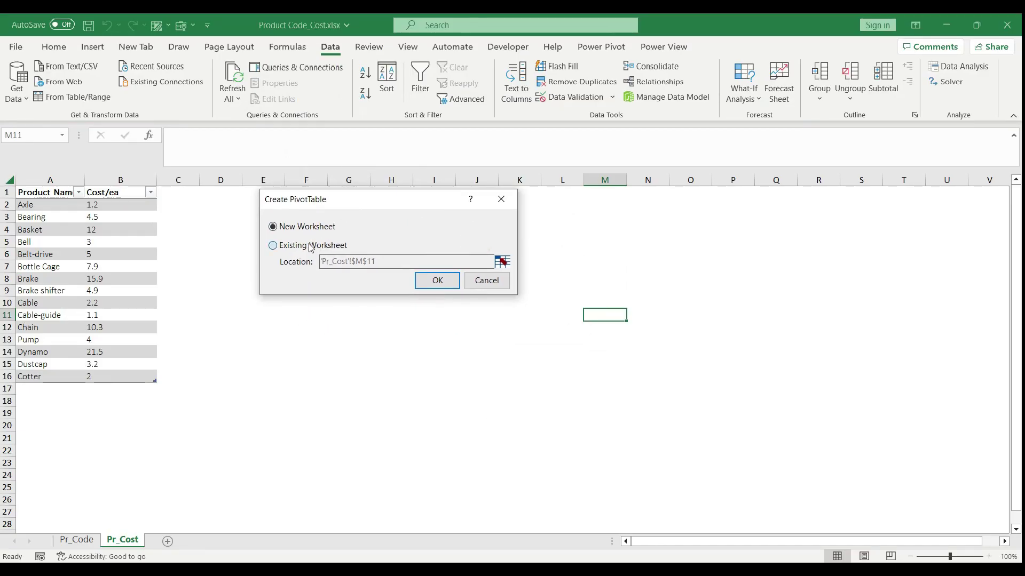
pyautogui.click(311, 246)
pyautogui.click(323, 227)
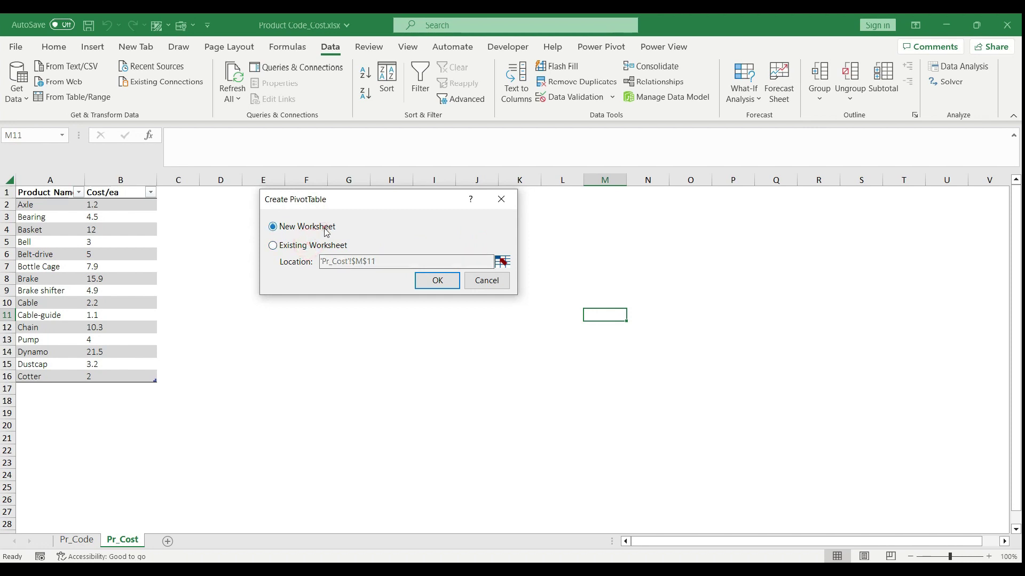
pyautogui.click(447, 282)
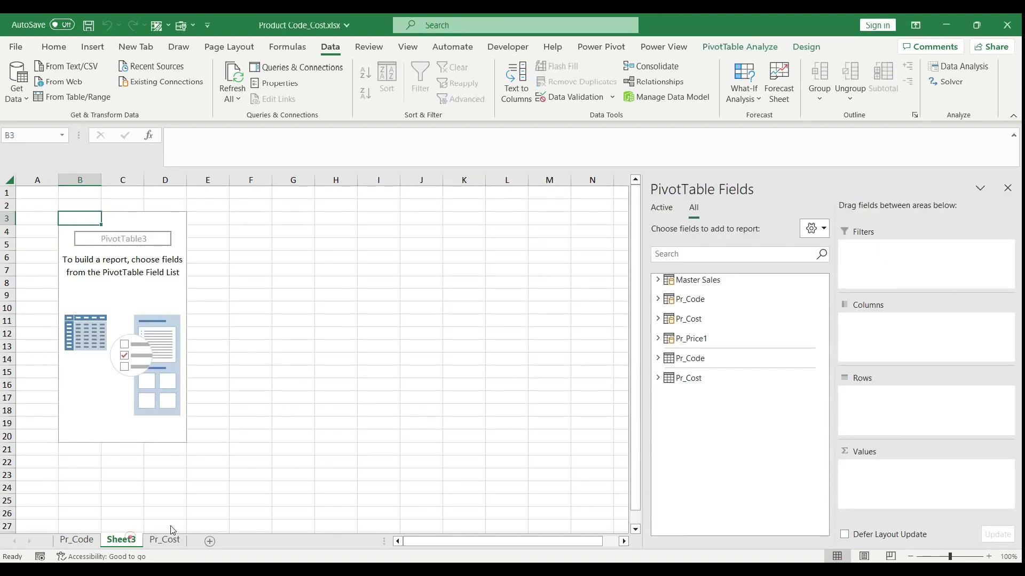
pyautogui.moveTo(172, 530); pyautogui.dragTo(188, 528)
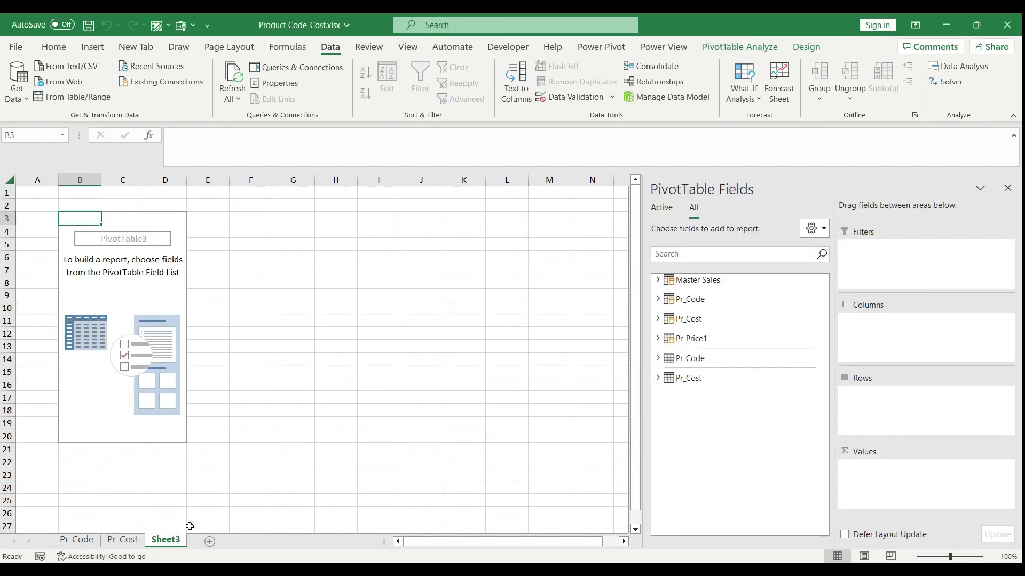
# Step: Rename the new PivotTable sheet as Pivot, and check the product codes and names on the Pr_Code sheet
pyautogui.doubleClick(166, 540)
pyautogui.write('Pi')
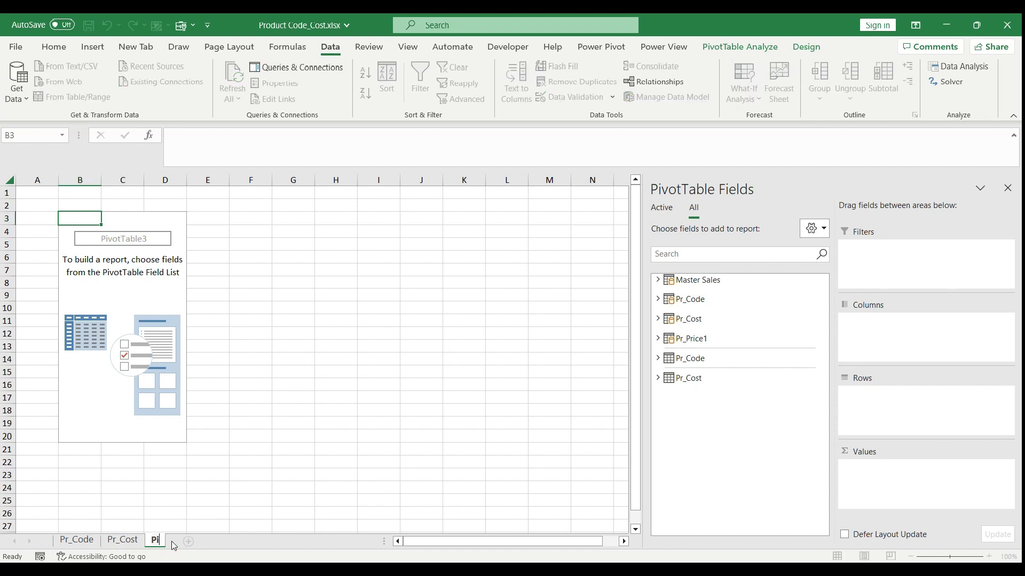
pyautogui.write('vot')
pyautogui.press('Return')
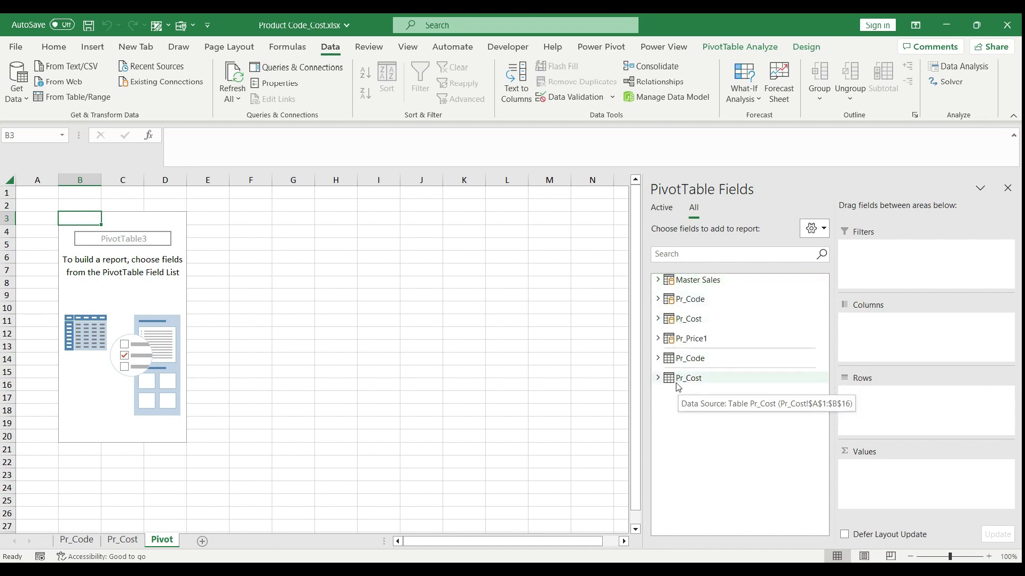
pyautogui.click(80, 540)
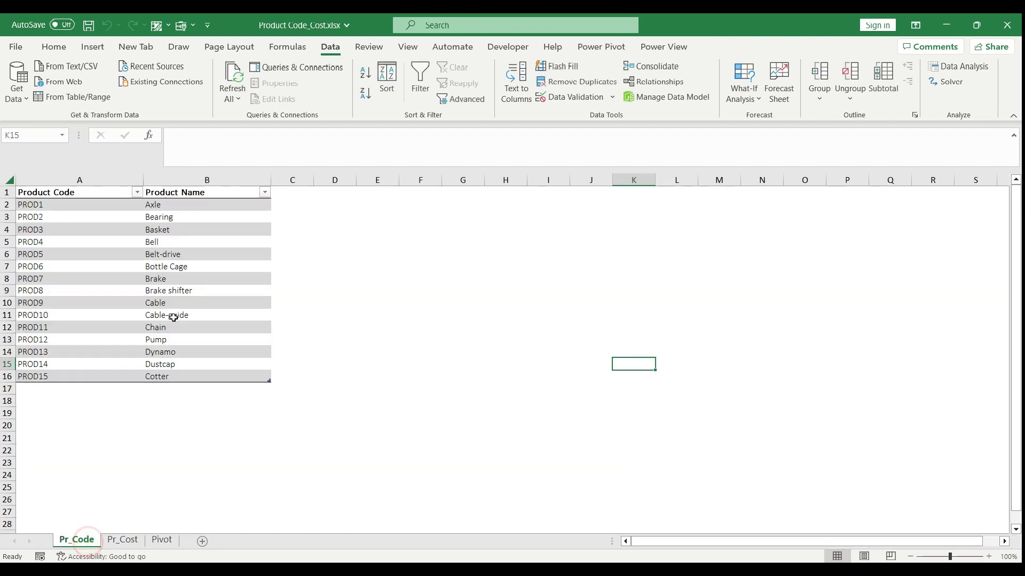
pyautogui.click(160, 540)
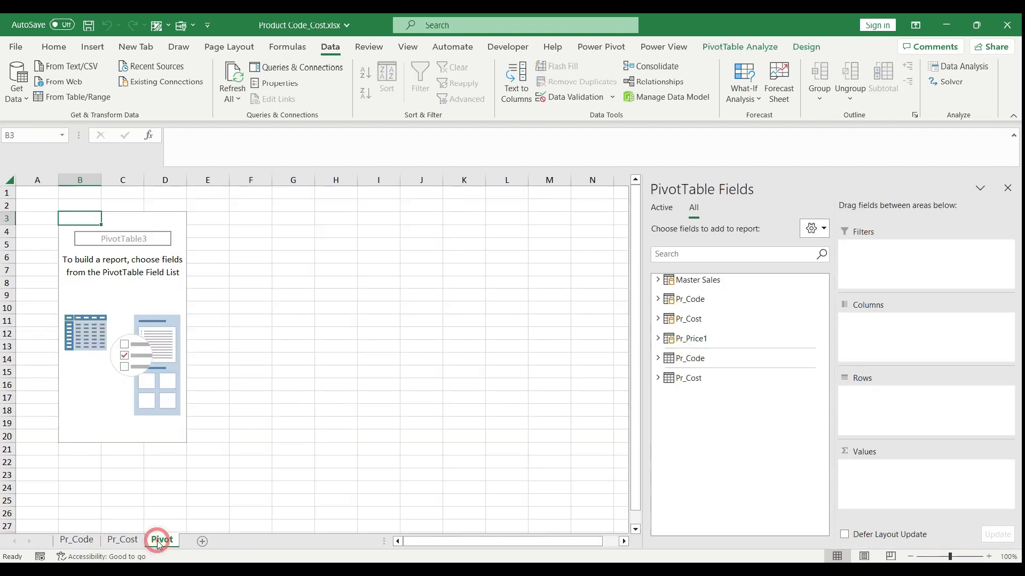
# Step: From the Master Sales table, place Product Code and Prod_Name in the PivotTable's Rows and Date Sold in its Columns
pyautogui.click(658, 281)
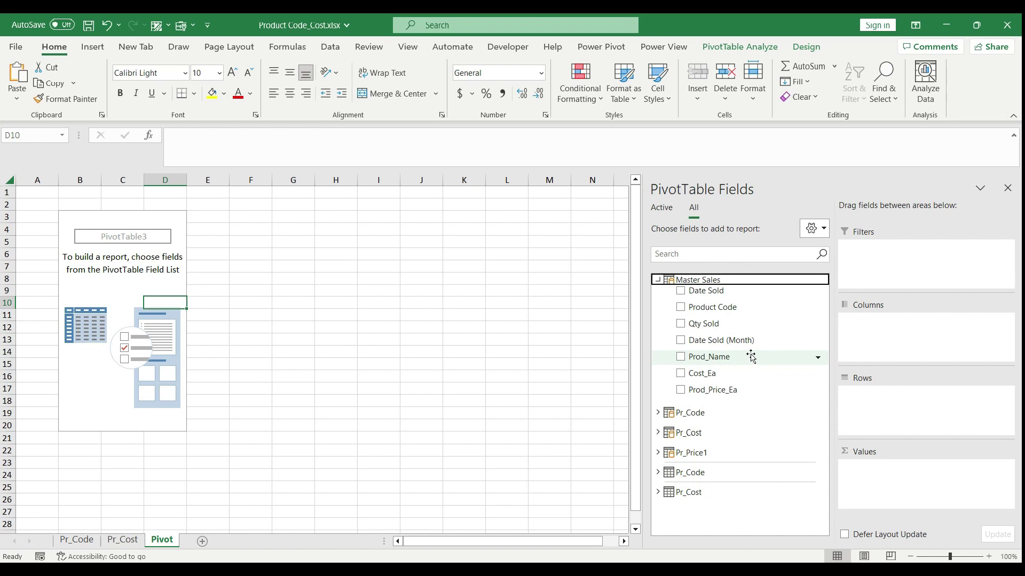
pyautogui.moveTo(742, 307); pyautogui.dragTo(907, 403)
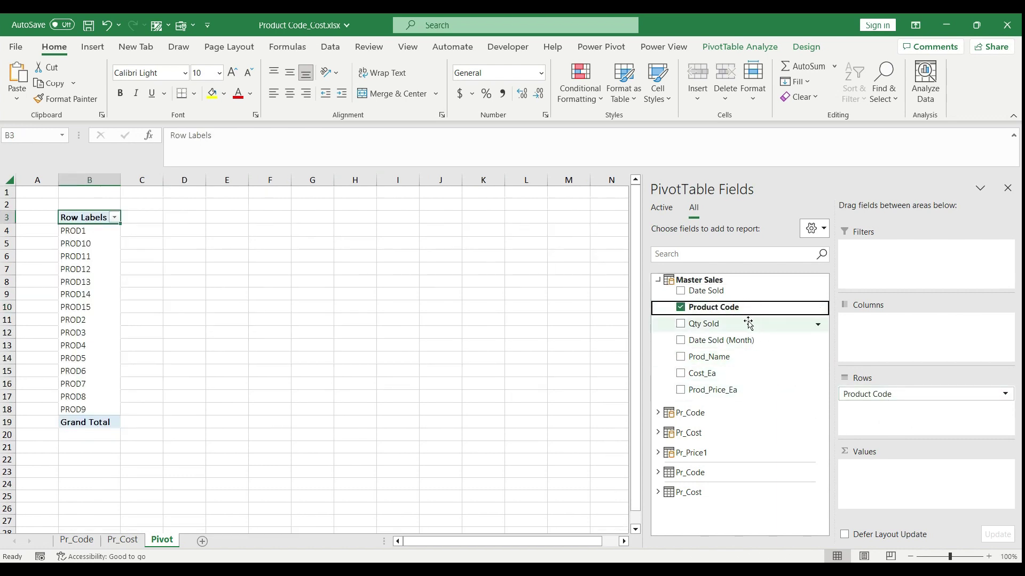
pyautogui.moveTo(742, 356); pyautogui.dragTo(881, 408)
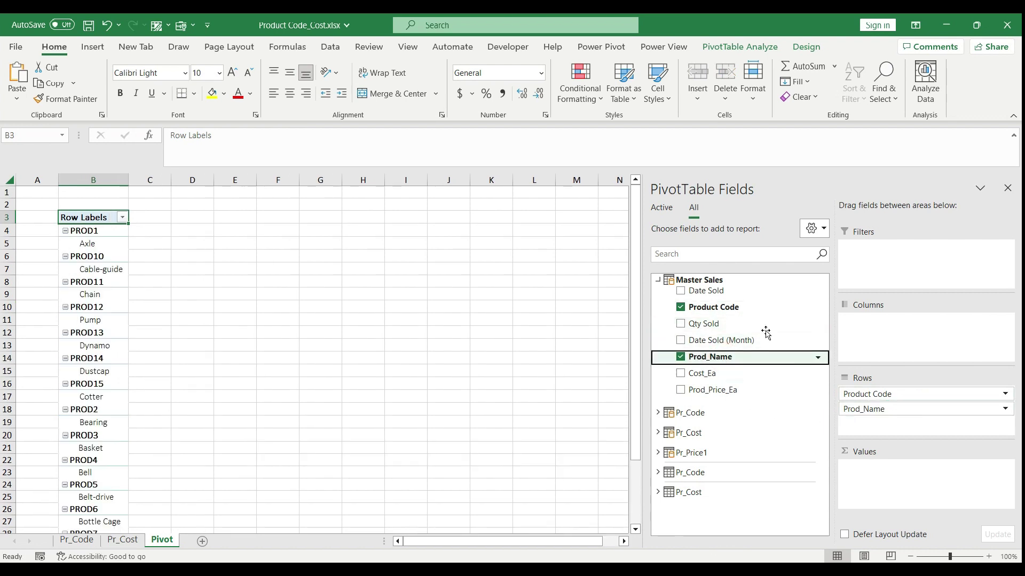
pyautogui.moveTo(744, 294); pyautogui.dragTo(899, 335)
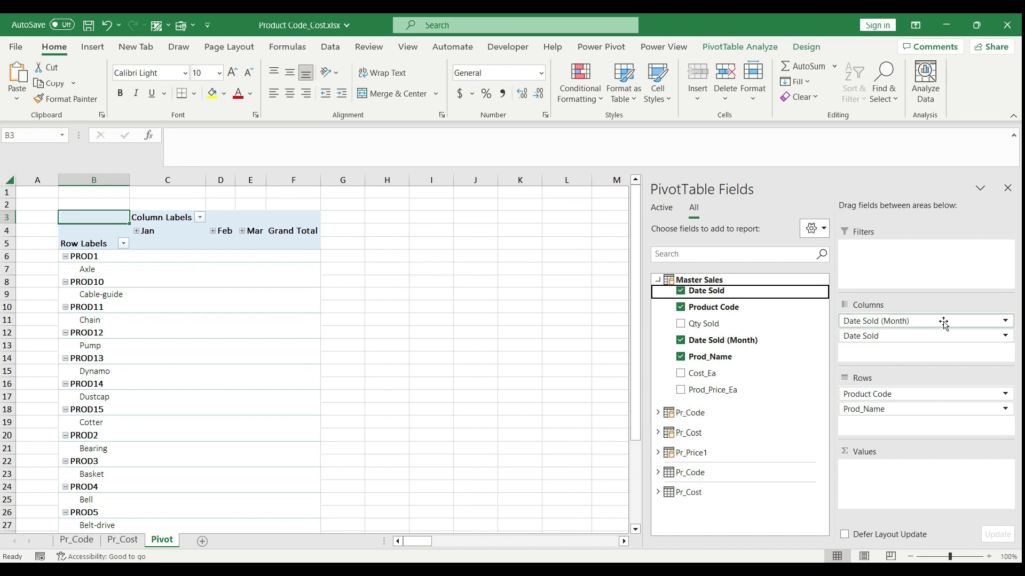
# Step: Check the daily dates under Feb, and remove the Date Sold field from Columns so only Date Sold (Month) is used
pyautogui.click(212, 231)
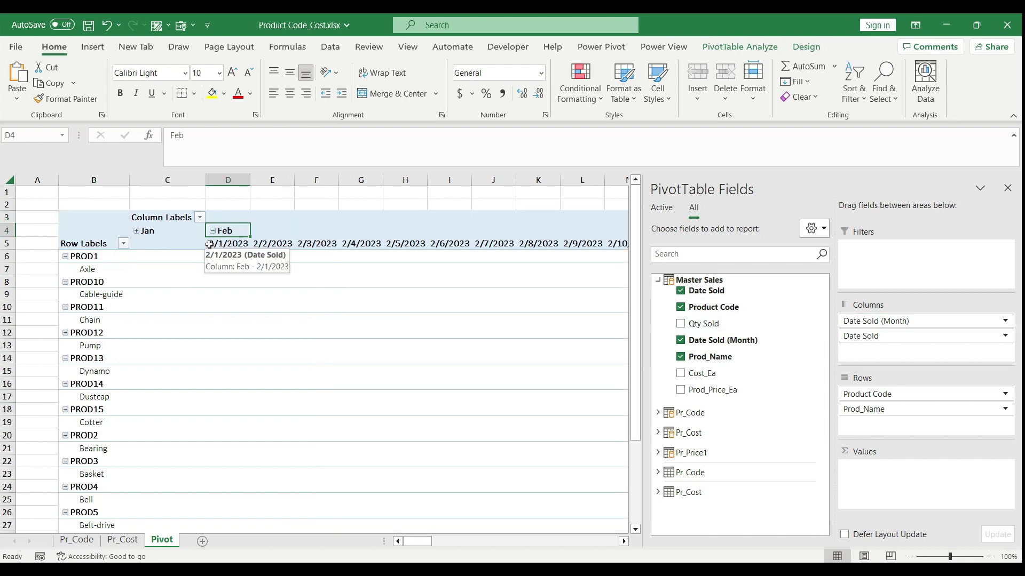
pyautogui.click(473, 244)
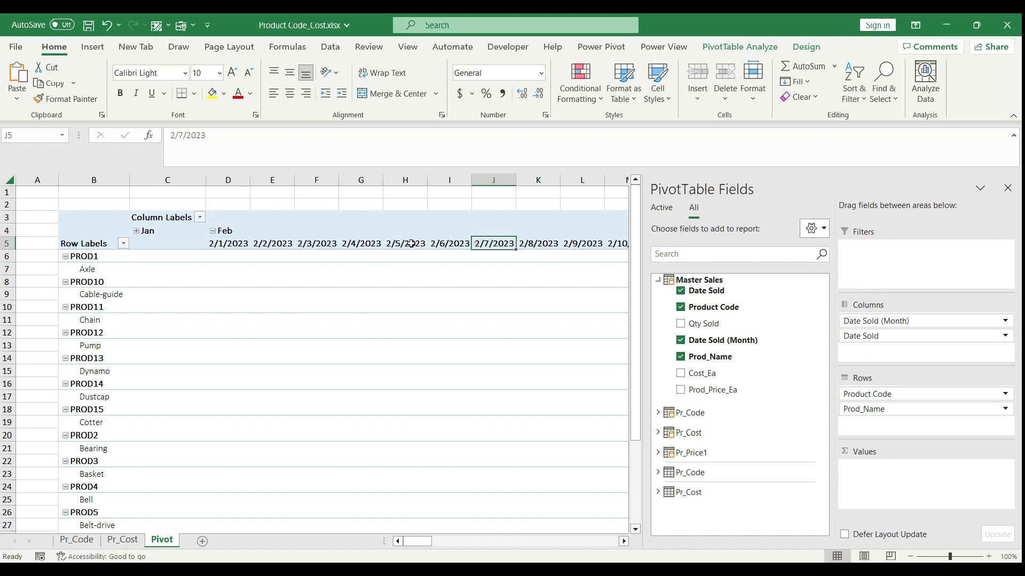
pyautogui.moveTo(411, 243); pyautogui.dragTo(224, 243)
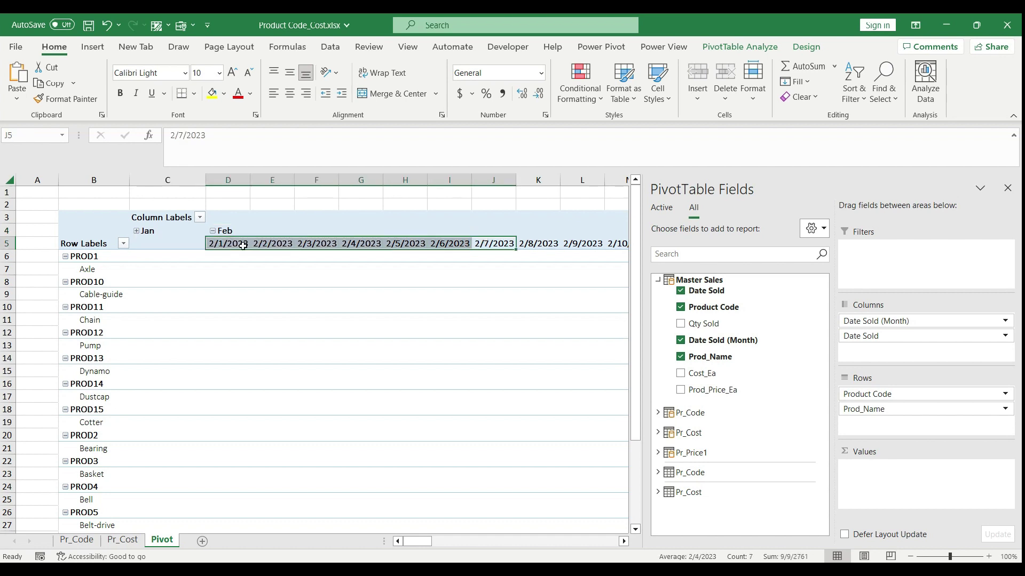
pyautogui.click(213, 232)
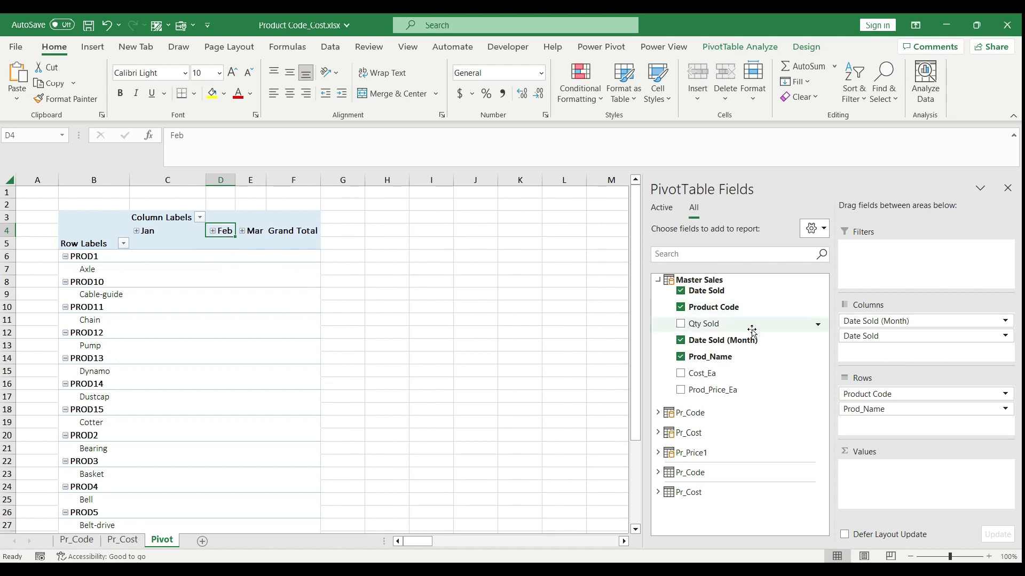
pyautogui.click(953, 339)
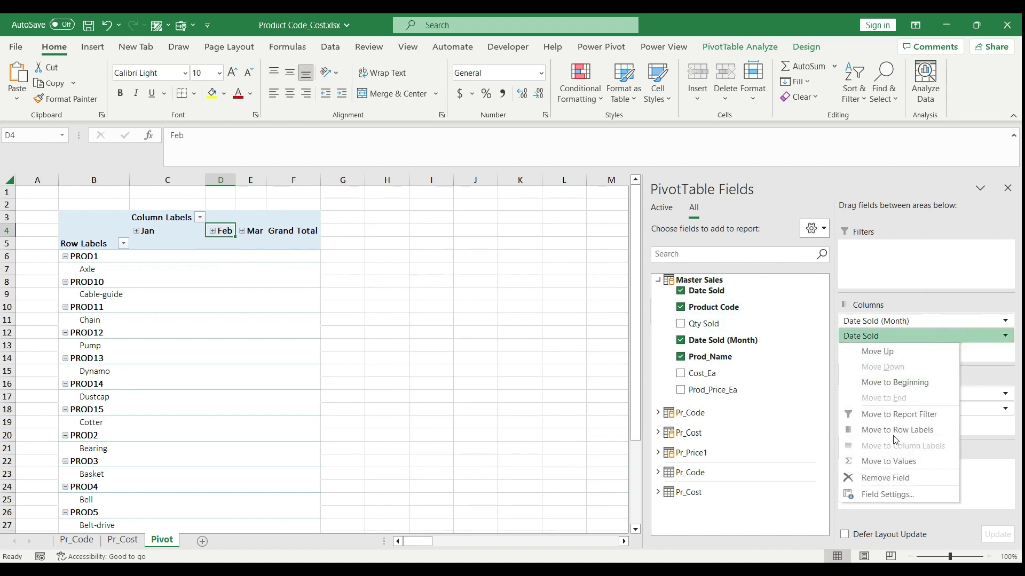
pyautogui.click(895, 477)
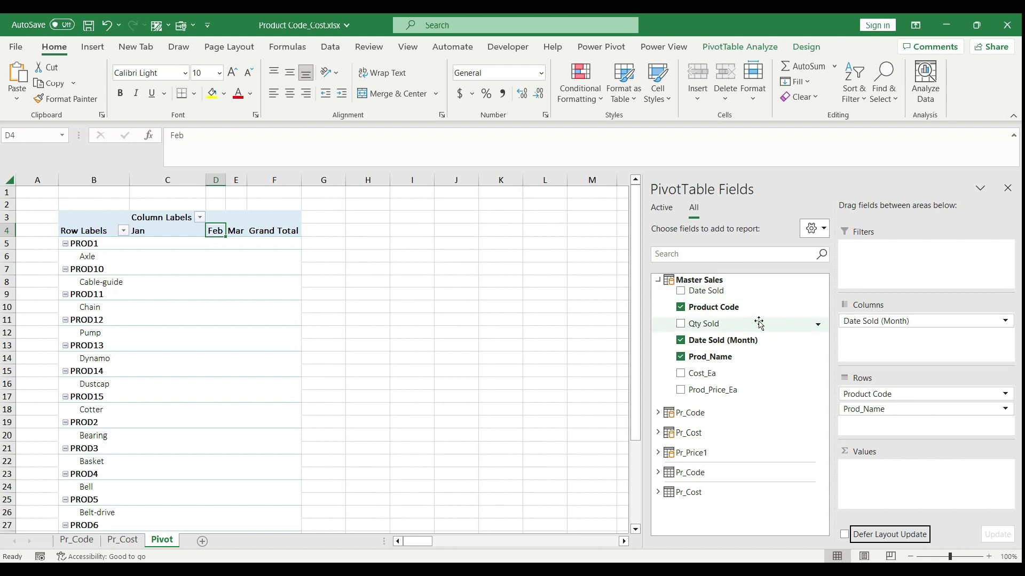
# Step: Add the Qty Sold field from Master Sales to the PivotTable's Values as a sum
pyautogui.click(737, 328)
pyautogui.moveTo(737, 328); pyautogui.dragTo(902, 494)
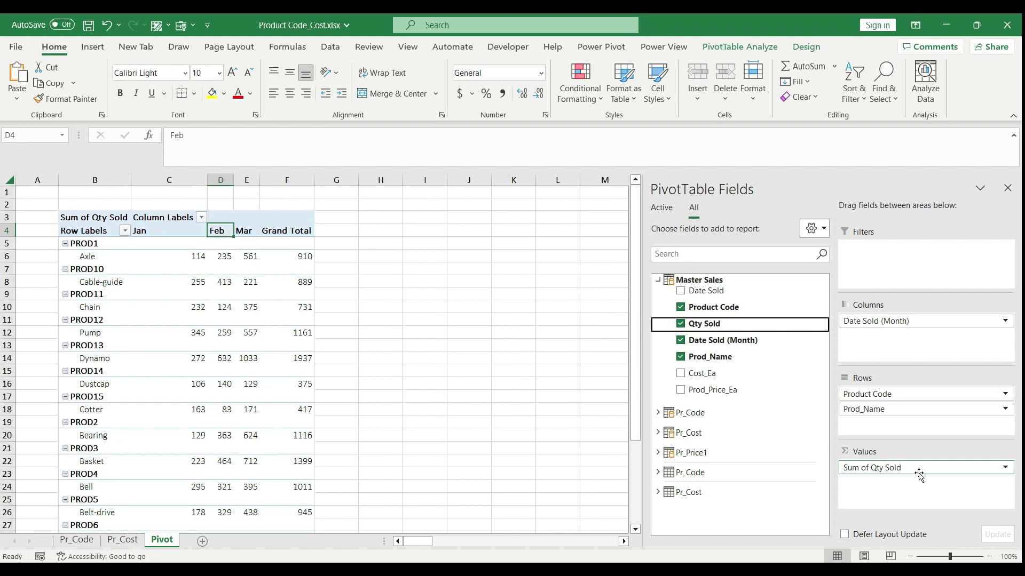
pyautogui.moveTo(919, 475); pyautogui.dragTo(733, 286)
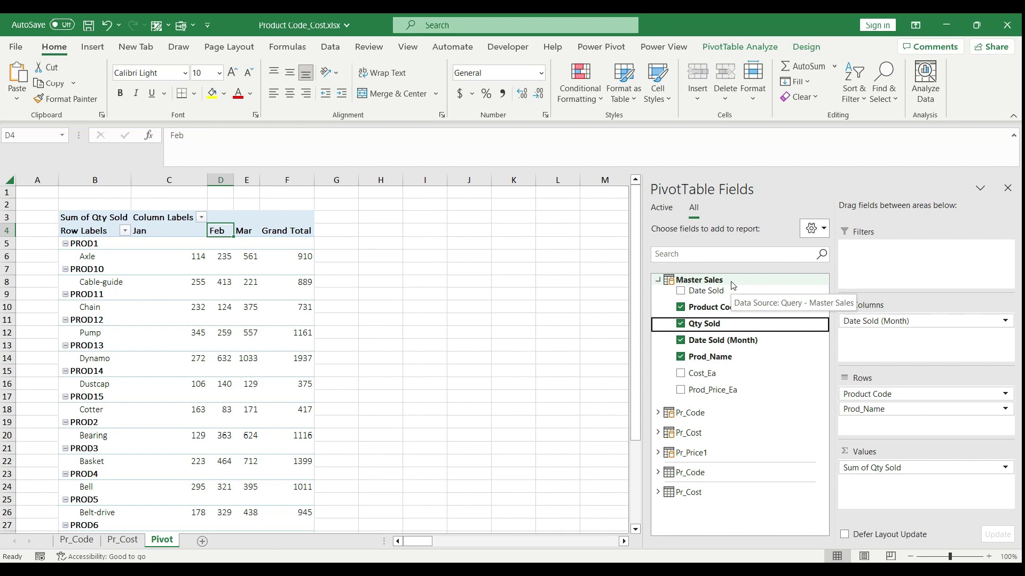
# Step: Start a new measure on the Master Sales table and name it "Sales Value"
pyautogui.click(733, 285)
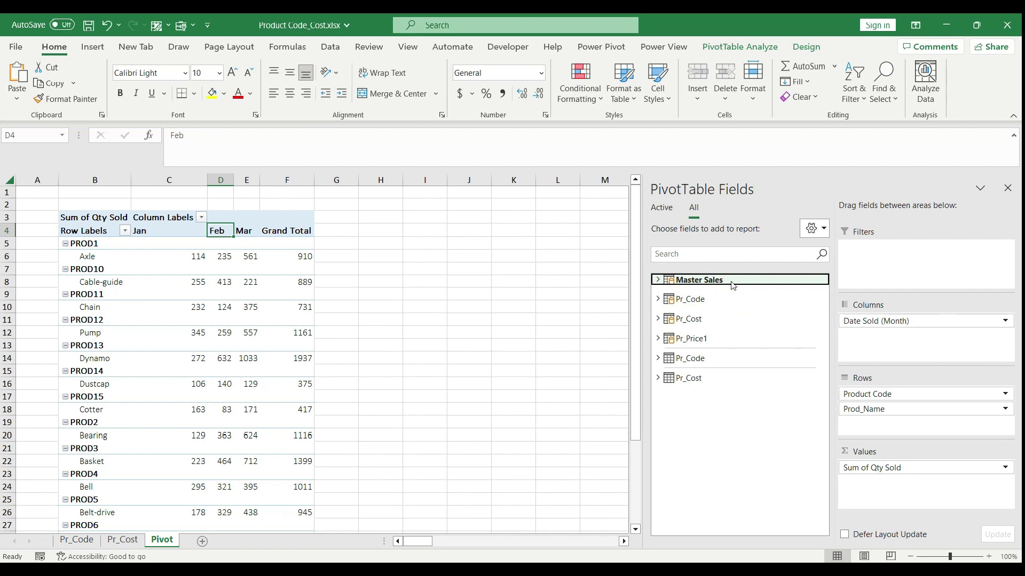
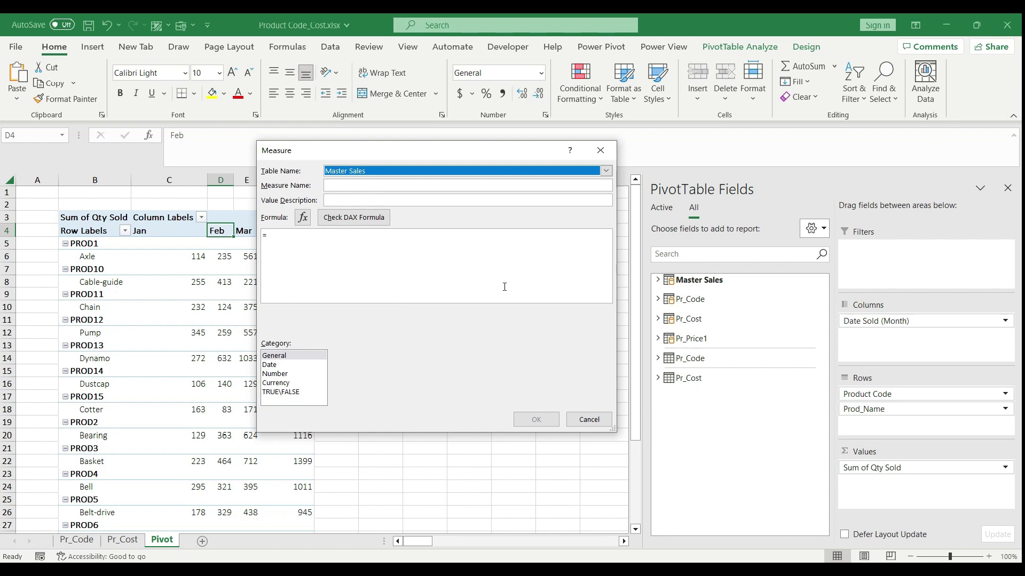
pyautogui.click(389, 185)
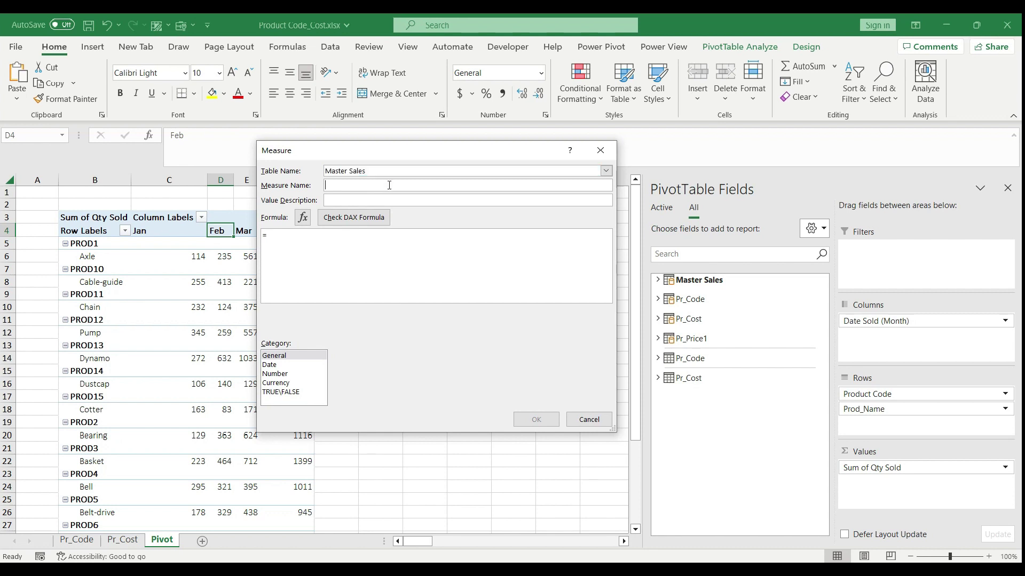
pyautogui.write('Sales Value')
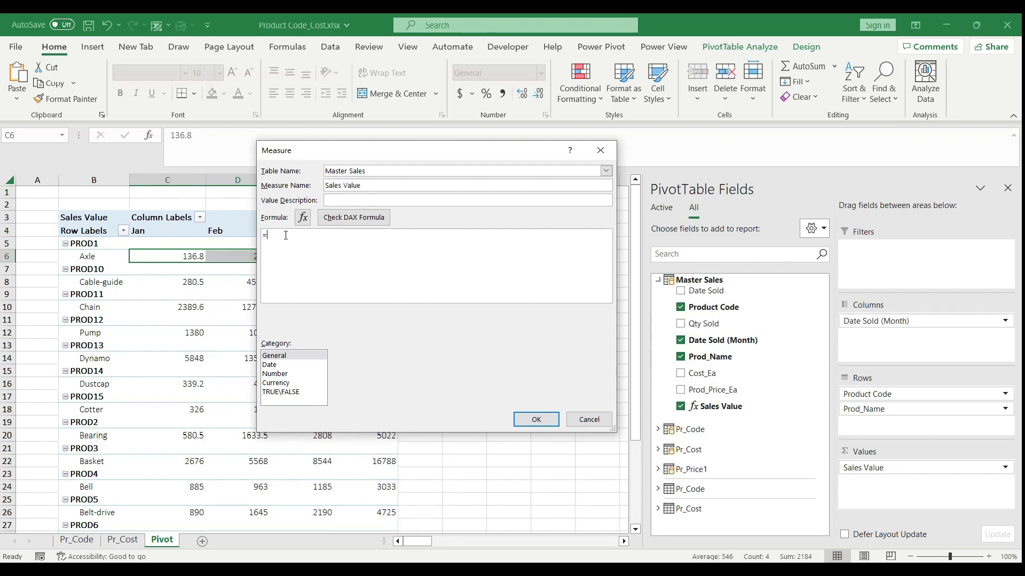
# Step: Define the Sales Value measure with the formula =SUM('Master Sales'[Qty Sold]) * AVERAGE('Master Sales'[Prod_Price_Ea])
pyautogui.click(285, 234)
pyautogui.write('SUM(')
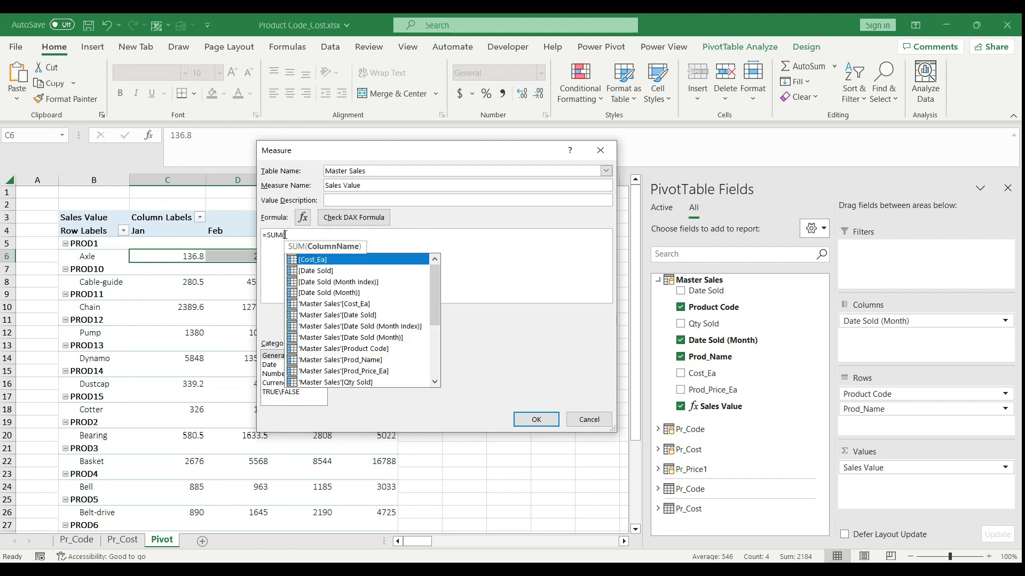
pyautogui.write('qty')
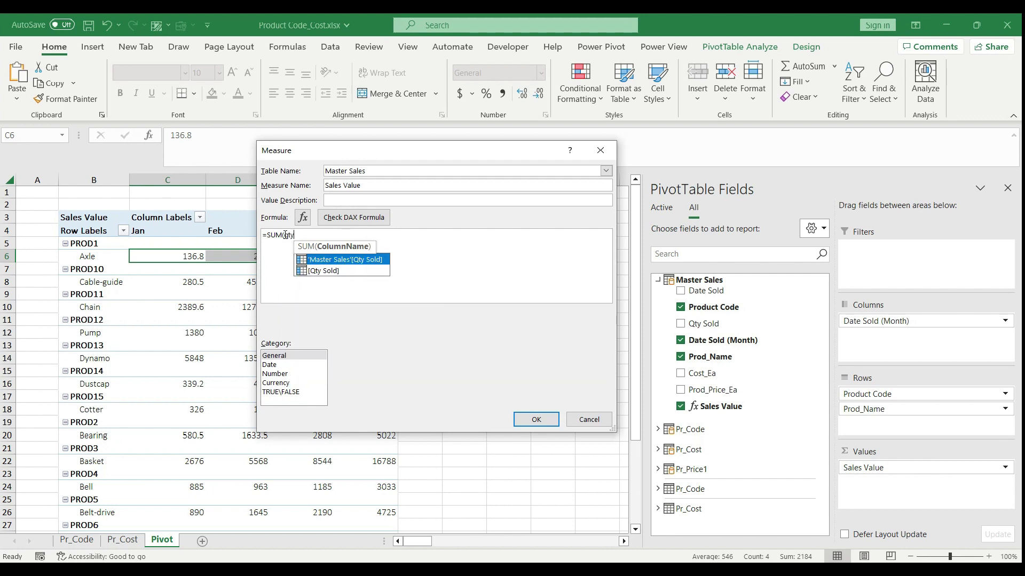
pyautogui.doubleClick(366, 263)
pyautogui.write(') * averag')
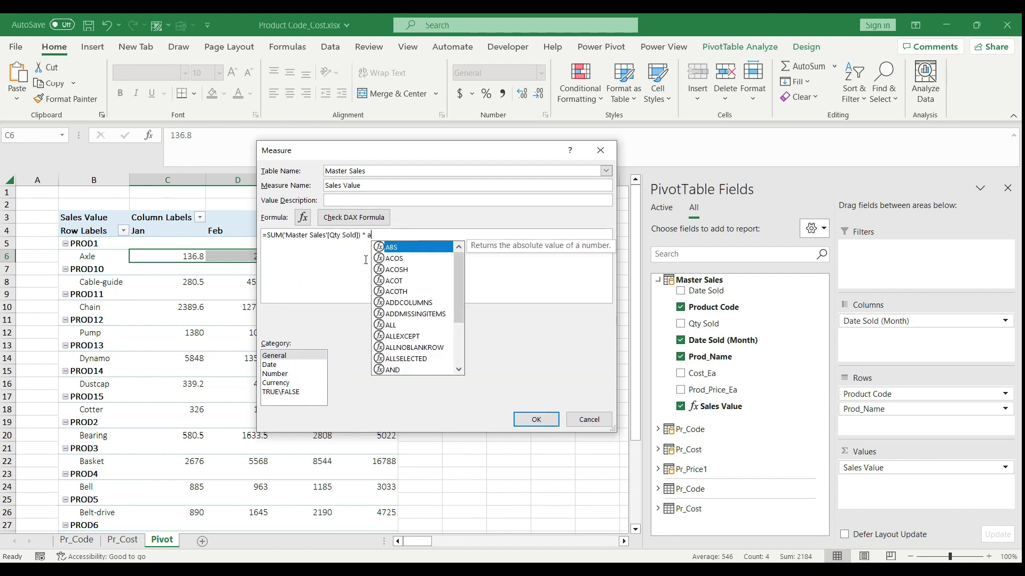
pyautogui.doubleClick(416, 247)
pyautogui.write('price')
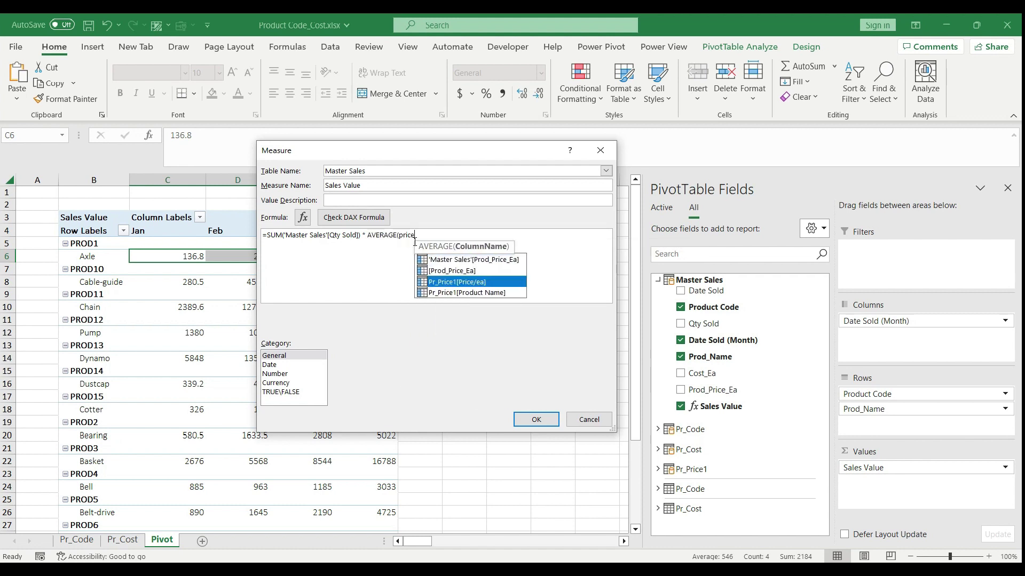
pyautogui.doubleClick(475, 260)
pyautogui.write(')')
pyautogui.moveTo(369, 236); pyautogui.dragTo(402, 238)
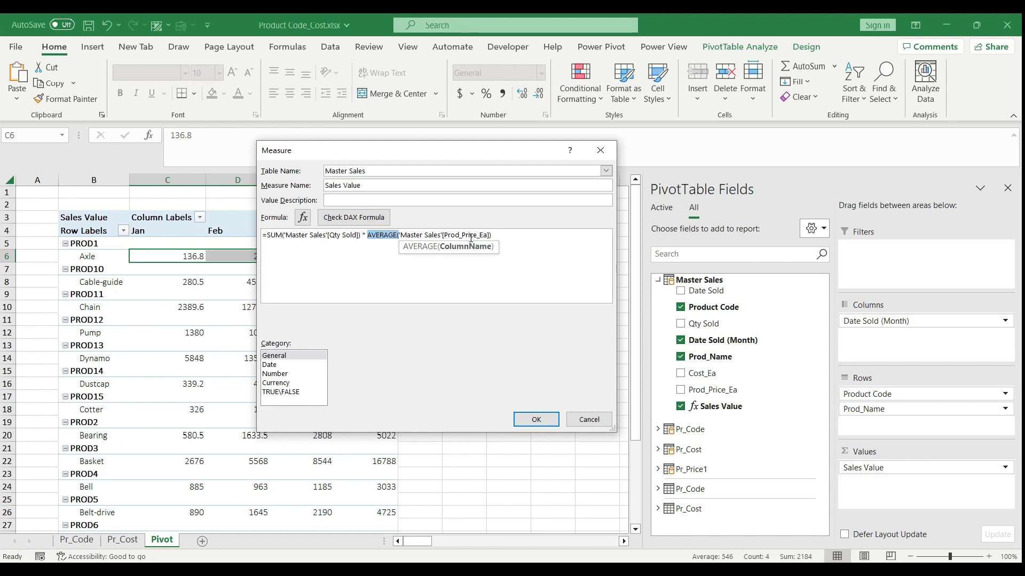
pyautogui.click(501, 235)
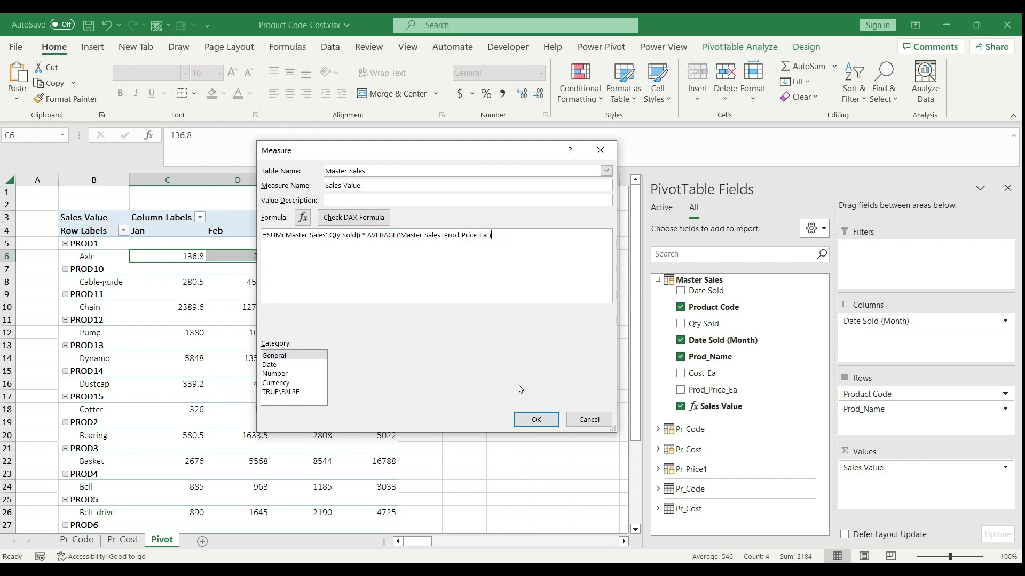
pyautogui.click(535, 421)
# Step: Add the Sales Value measure to the PivotTable's Values and review the monthly values per product
pyautogui.click(710, 406)
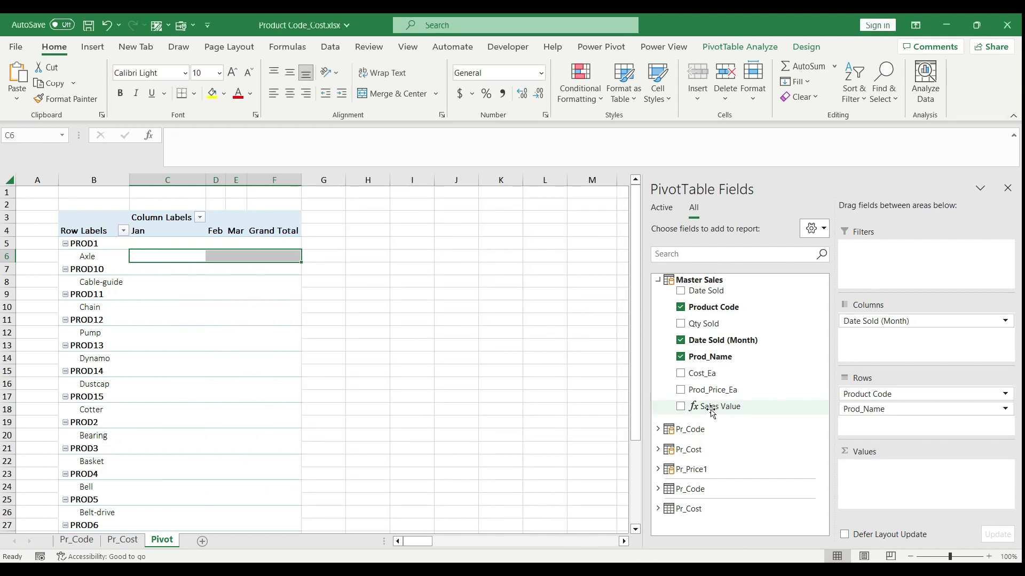
pyautogui.moveTo(713, 410); pyautogui.dragTo(872, 479)
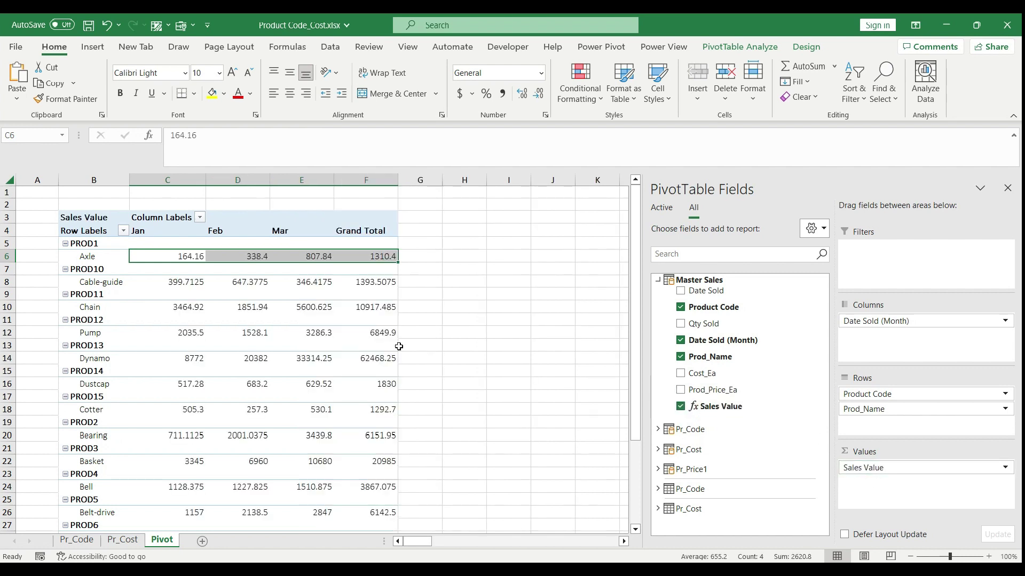
pyautogui.moveTo(193, 256); pyautogui.dragTo(373, 344)
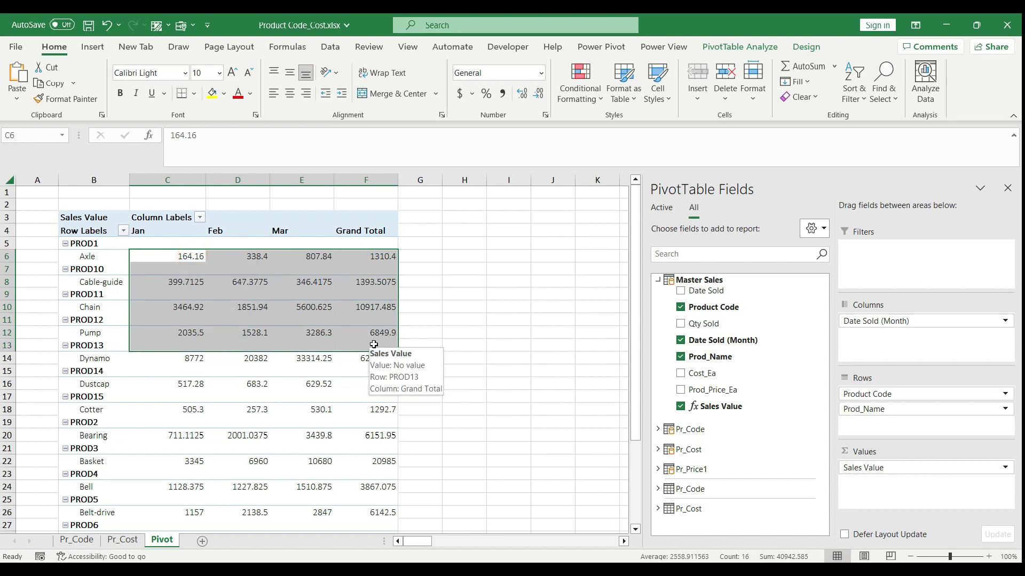
# Step: Start another new measure on the Master Sales table and name it "Cost Value"
pyautogui.doubleClick(701, 281)
pyautogui.rightClick(705, 283)
pyautogui.click(752, 290)
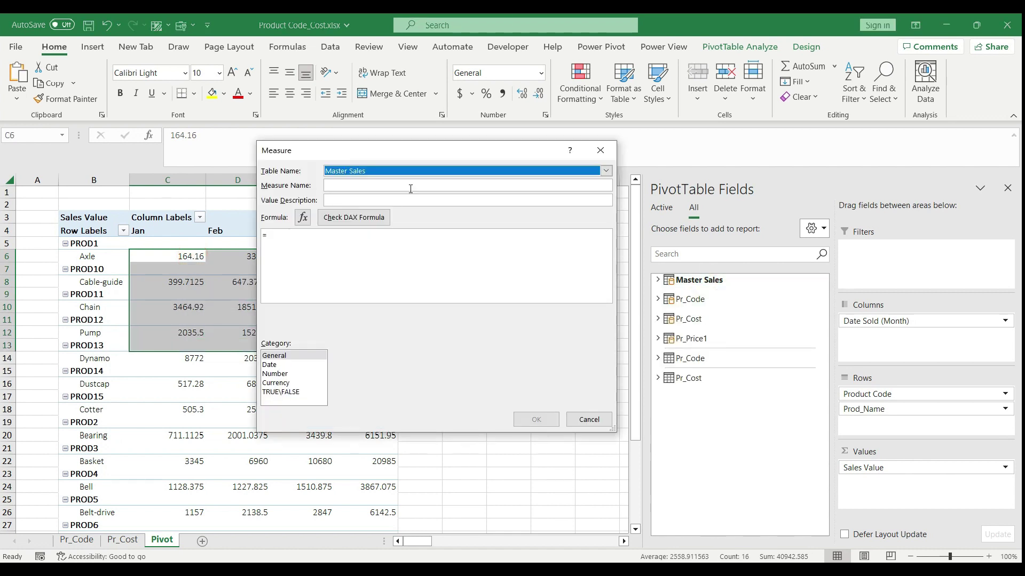
pyautogui.click(410, 189)
pyautogui.write('Cost Va')
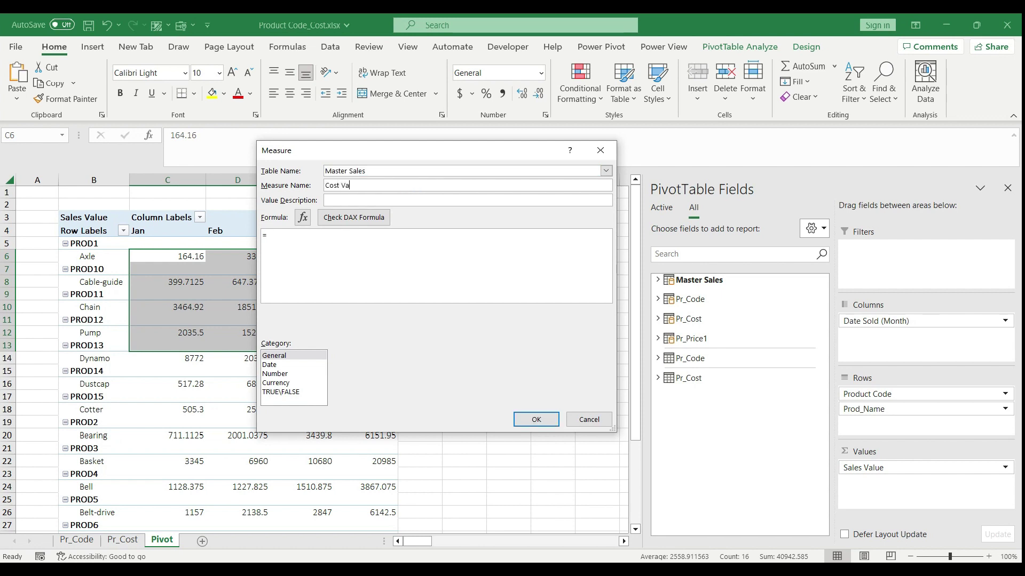
# Step: Define the Cost Value measure with the formula =SUM('Master Sales'[Qty Sold]) * AVERAGE('Master Sales'[Cost_Ea])
pyautogui.click(317, 236)
pyautogui.write('SUM(')
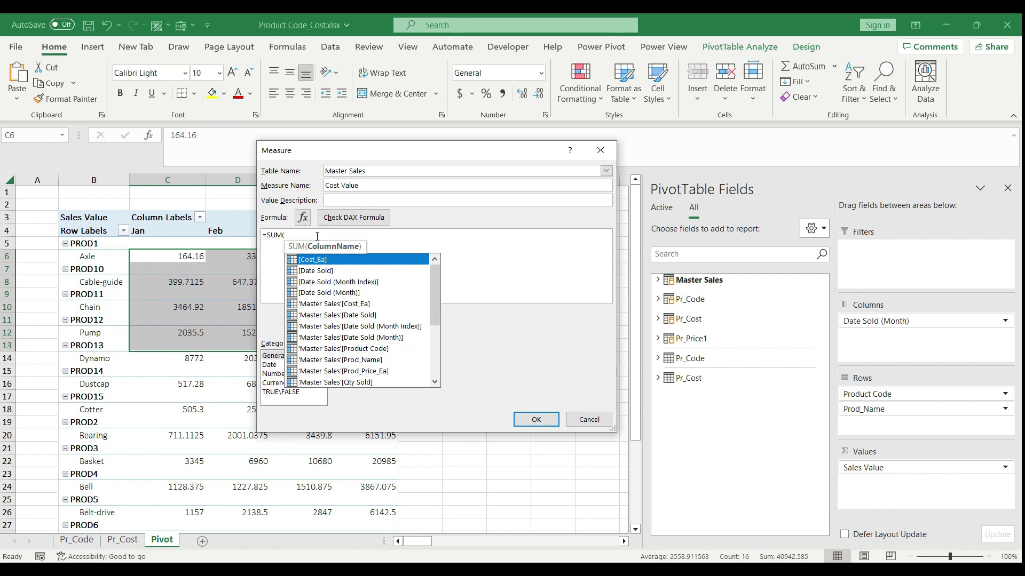
pyautogui.write('Q')
pyautogui.press('Tab')
pyautogui.write(')')
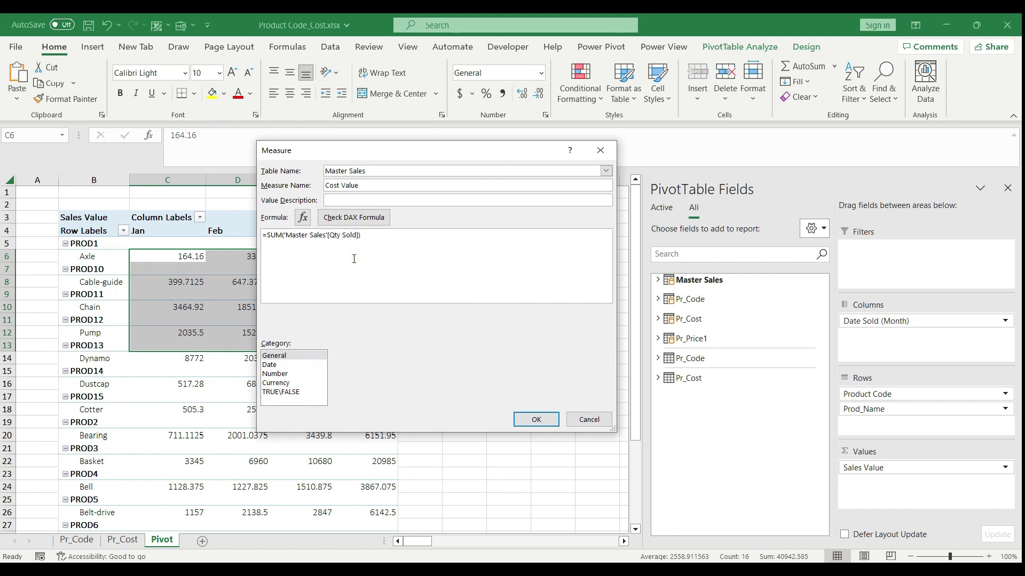
pyautogui.write(' * averag')
pyautogui.press('Tab')
pyautogui.write('cost')
pyautogui.doubleClick(479, 271)
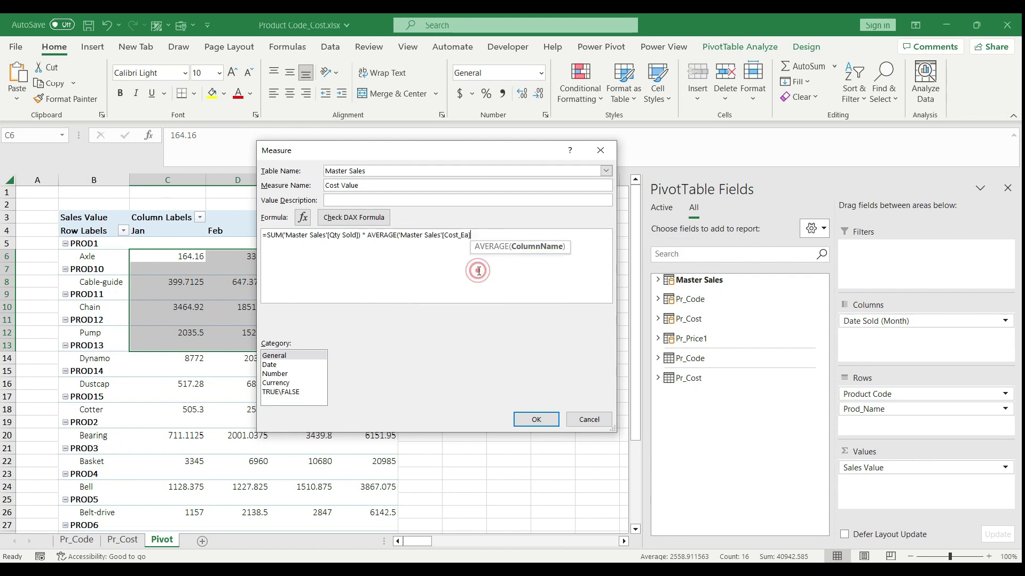
pyautogui.write(')')
pyautogui.click(536, 420)
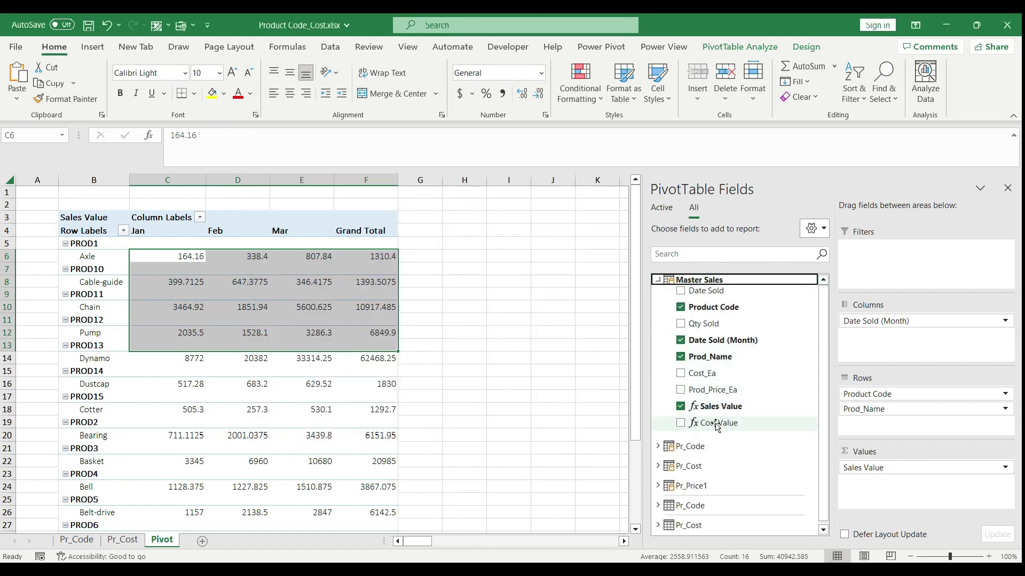
# Step: Start a new measure on the Master Sales table and name it "Margin USD"
pyautogui.rightClick(711, 281)
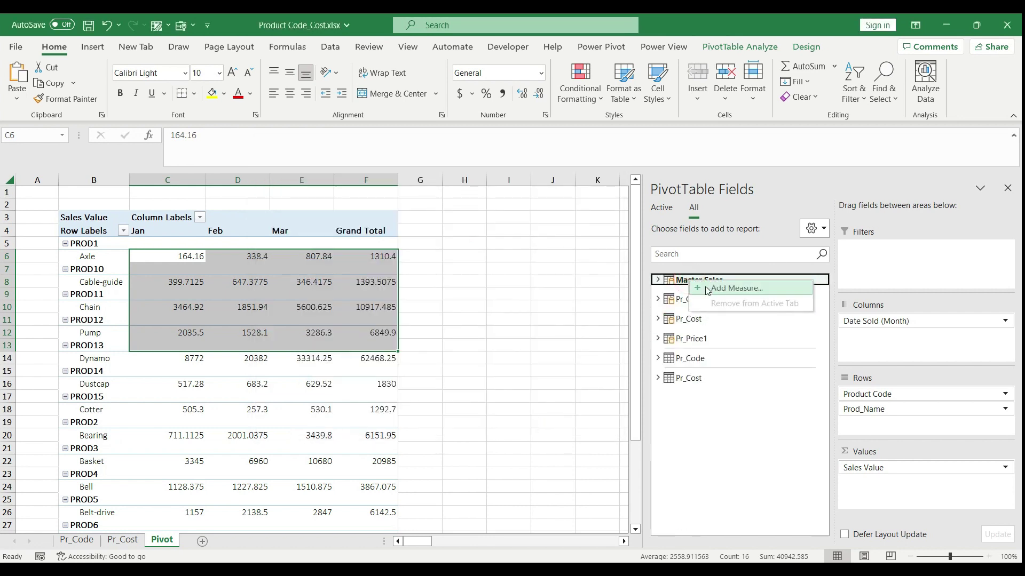
pyautogui.click(712, 289)
pyautogui.click(368, 184)
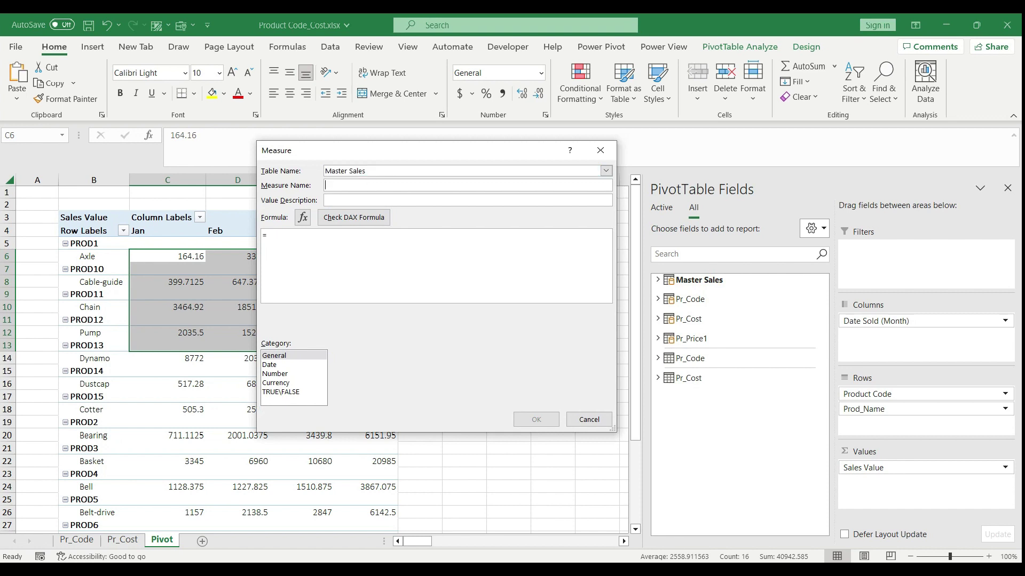
pyautogui.write('Margin USD')
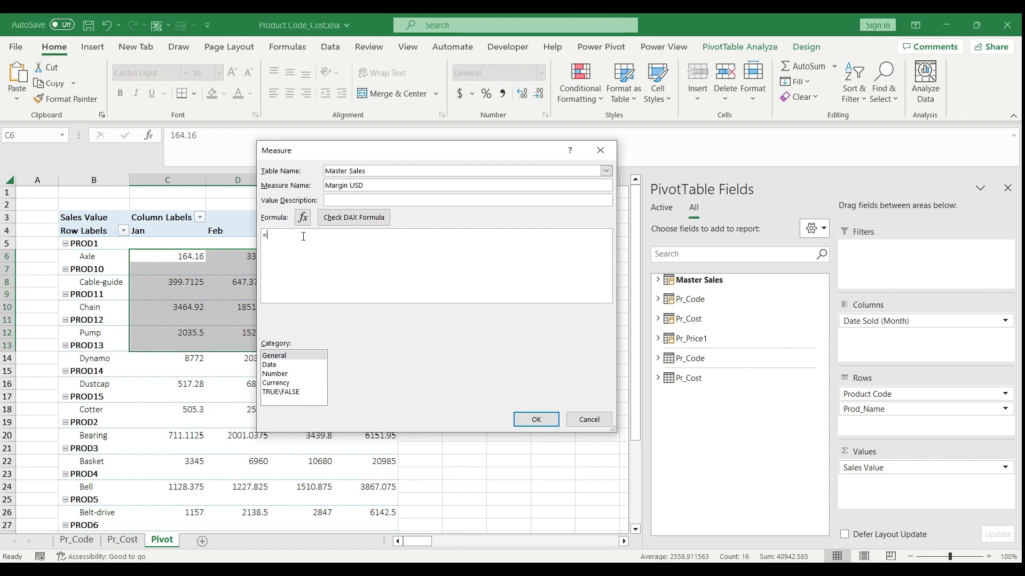
# Step: Define the Margin USD measure with the formula =[Sales Value] - [Cost Value]
pyautogui.write('sal')
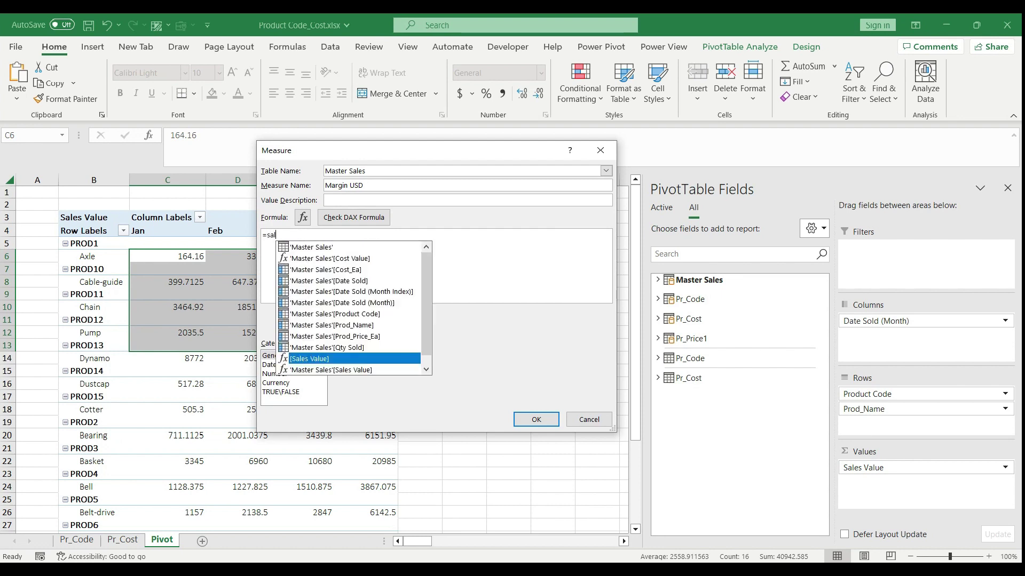
pyautogui.write('es')
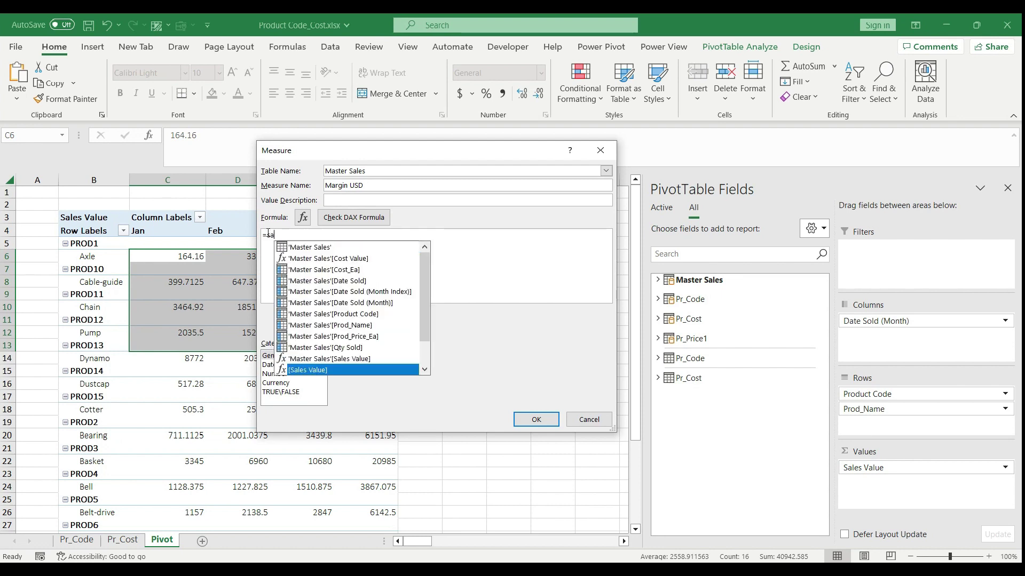
pyautogui.doubleClick(336, 359)
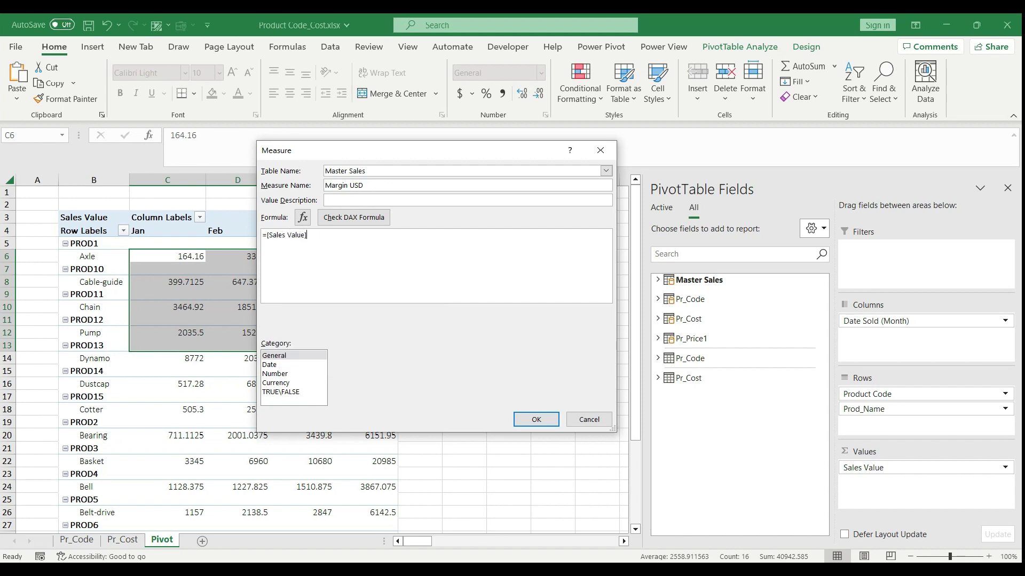
pyautogui.write('- cost')
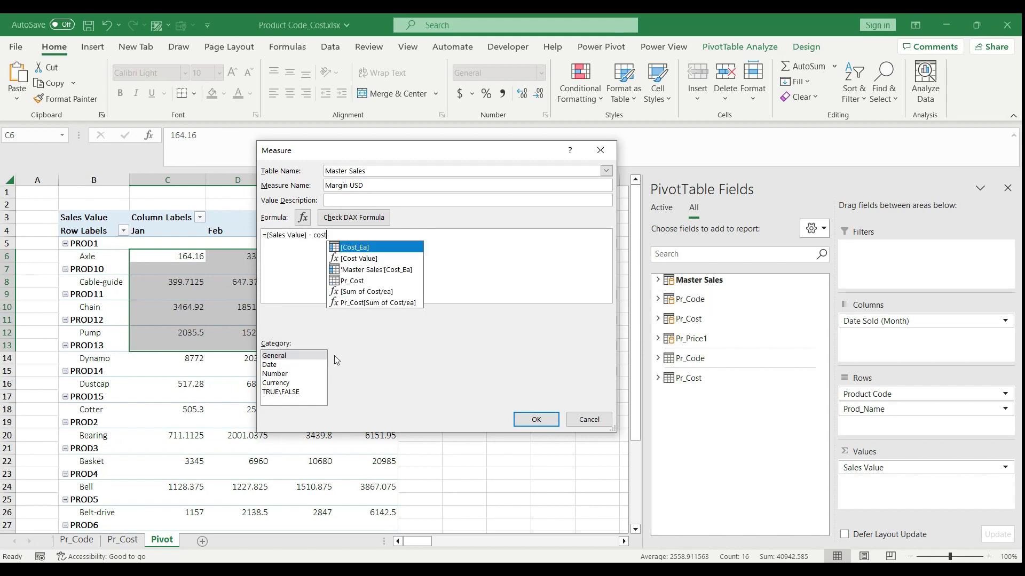
pyautogui.press('Escape')
pyautogui.press('Escape')
# Step: Replace Sales Value with the Margin USD measure in the PivotTable's Values
pyautogui.click(657, 280)
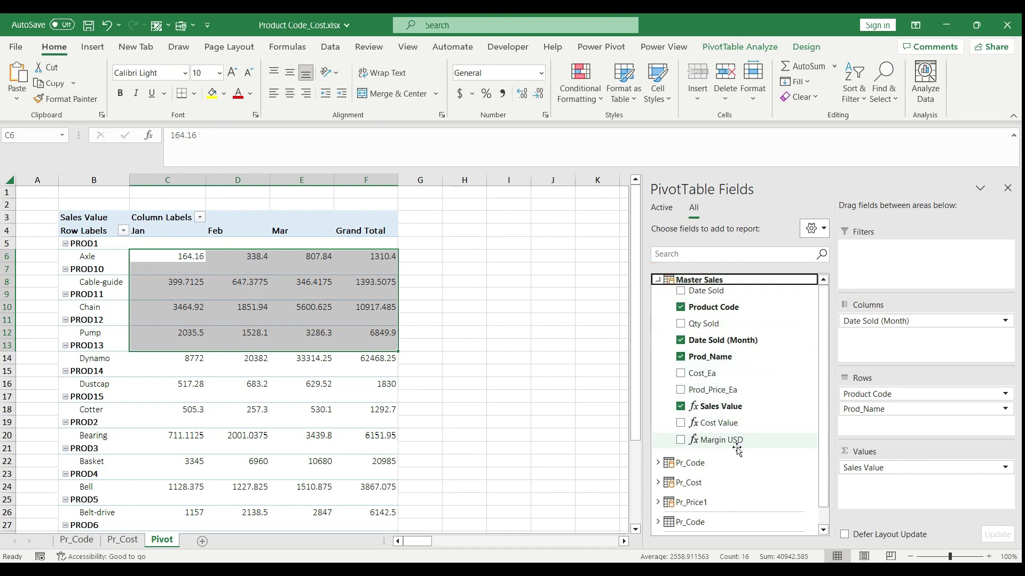
pyautogui.click(903, 468)
pyautogui.click(907, 436)
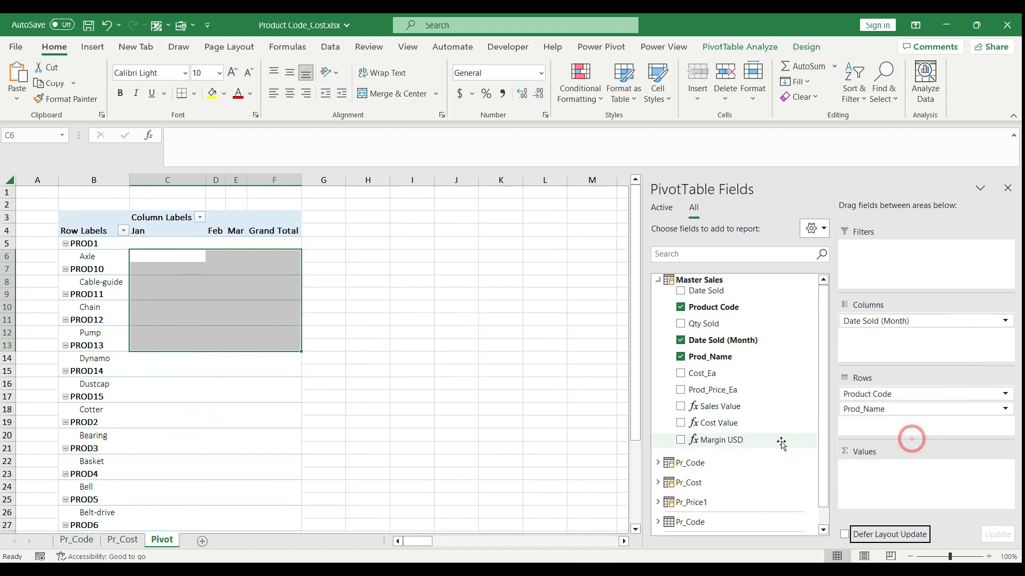
pyautogui.click(719, 441)
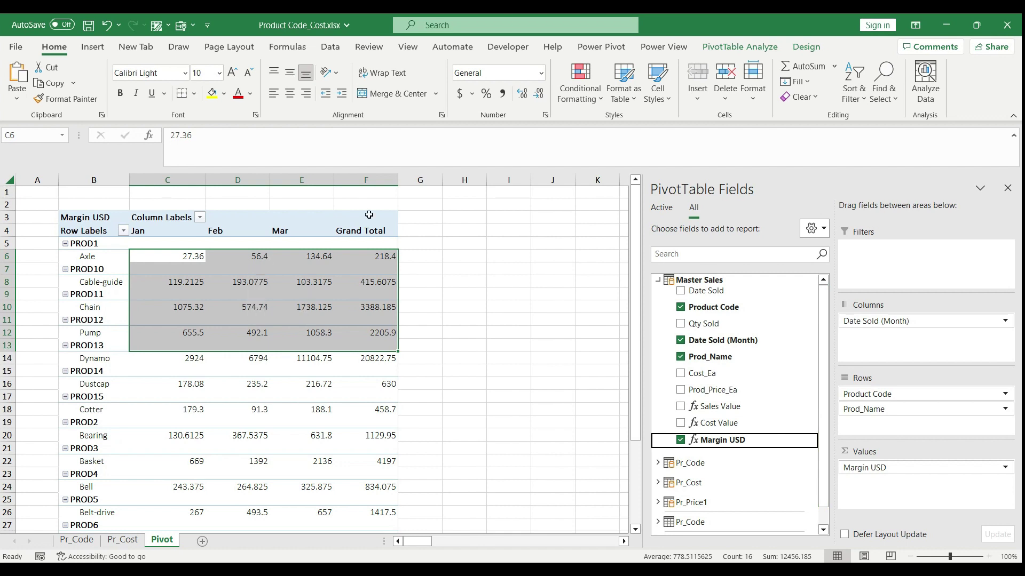
# Step: Turn off the PivotTable's subtotals and show the report in Tabular Form
pyautogui.click(737, 52)
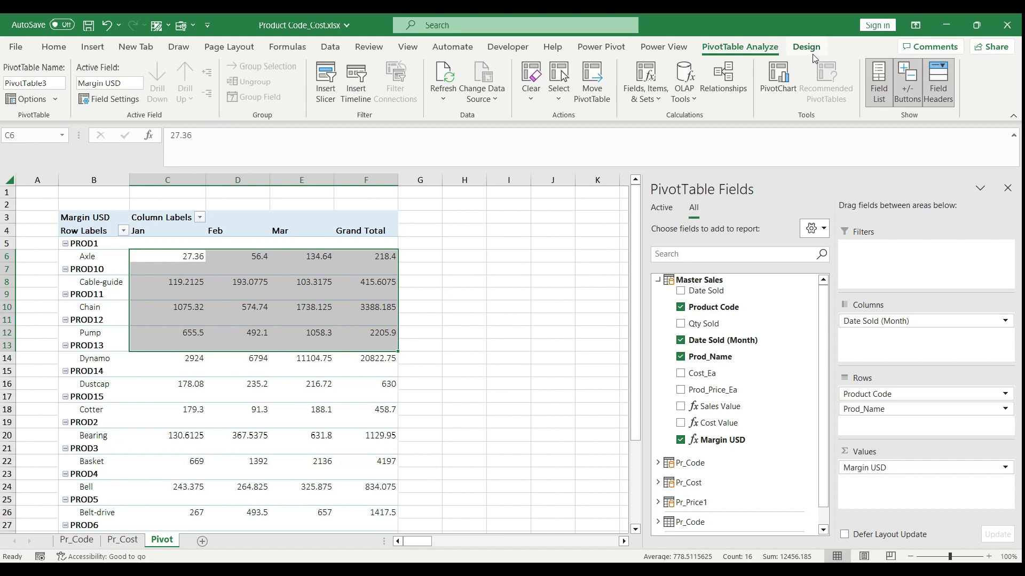
pyautogui.click(812, 53)
pyautogui.click(21, 80)
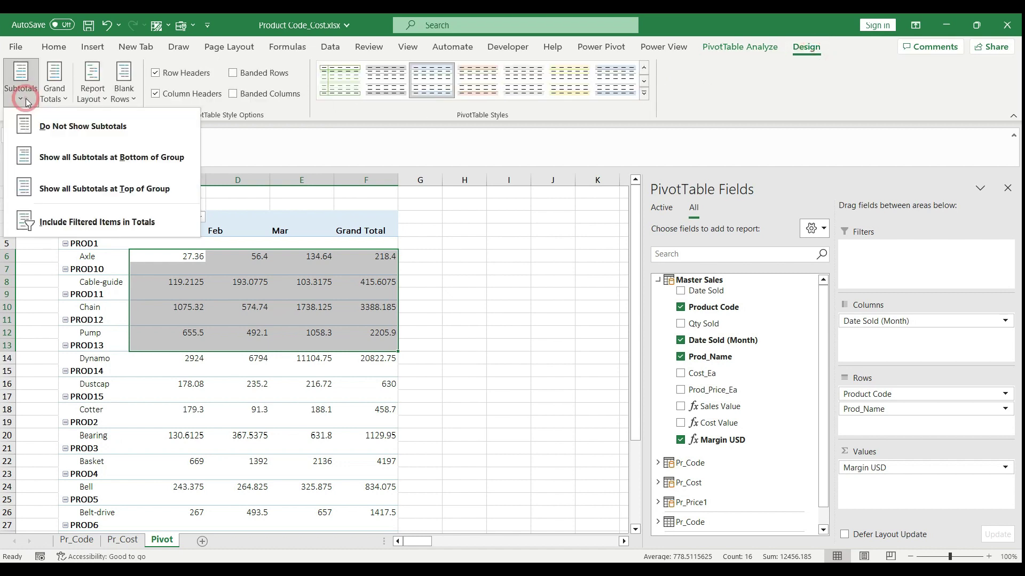
pyautogui.click(50, 127)
pyautogui.click(94, 85)
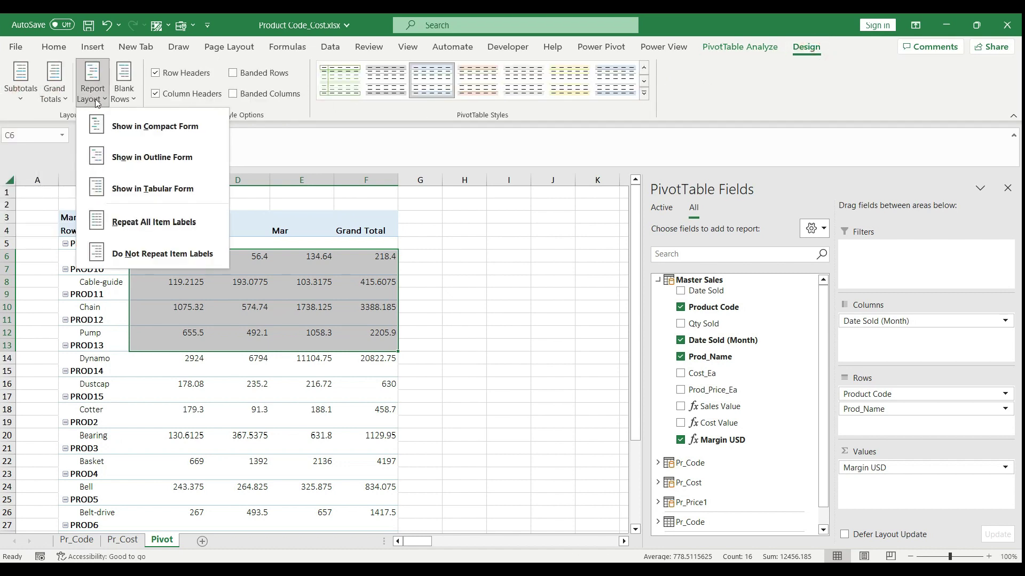
pyautogui.click(128, 189)
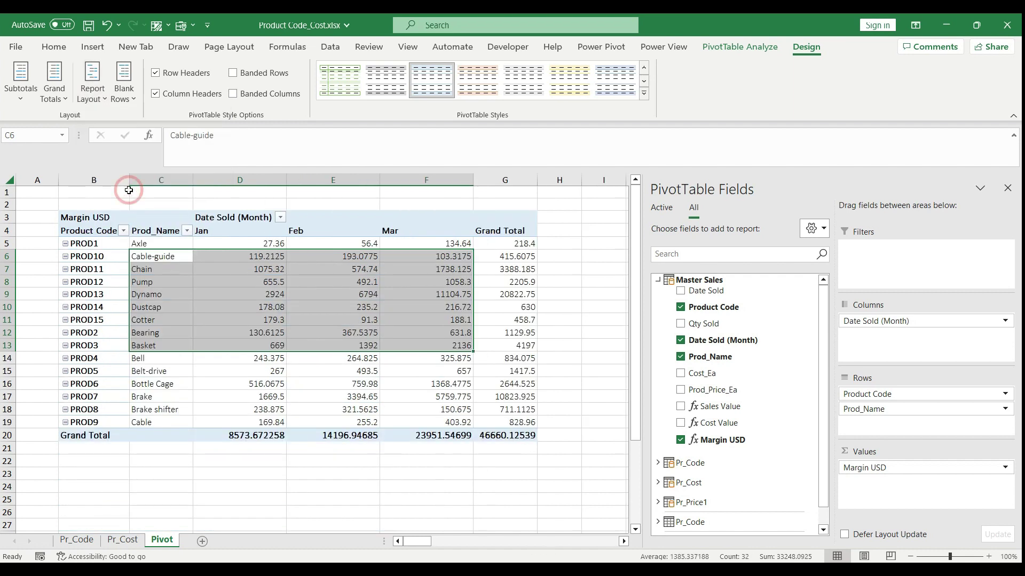
# Step: Hide the gridlines on the Pivot sheet
pyautogui.click(407, 47)
pyautogui.click(335, 96)
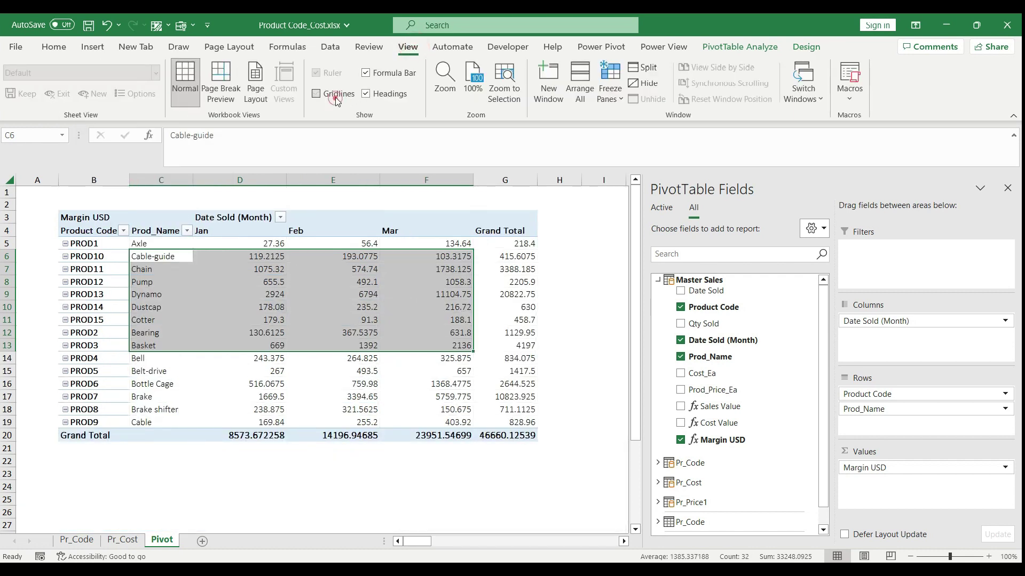
pyautogui.click(382, 244)
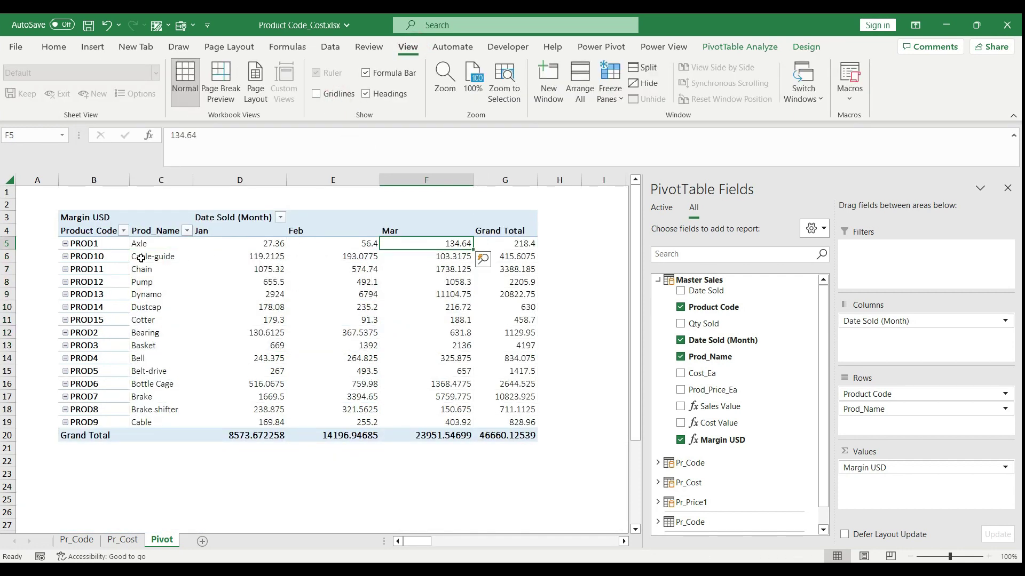
# Step: Format the Margin USD values in the PivotTable as Accounting with two decimal places and the $ symbol
pyautogui.moveTo(98, 243); pyautogui.dragTo(491, 424)
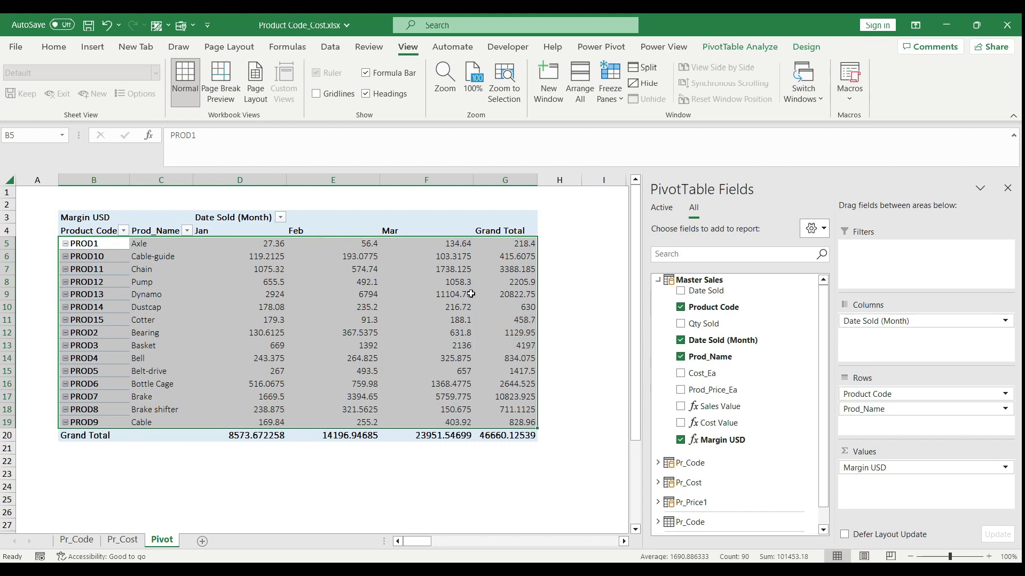
pyautogui.click(260, 244)
pyautogui.moveTo(260, 243); pyautogui.dragTo(438, 408)
pyautogui.click(434, 297)
pyautogui.rightClick(434, 297)
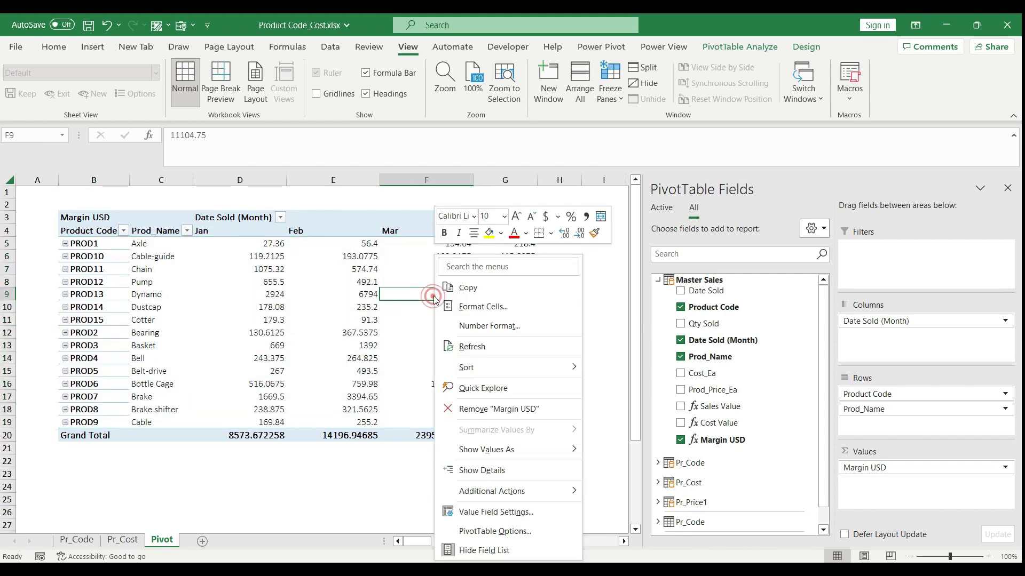
pyautogui.press('n')
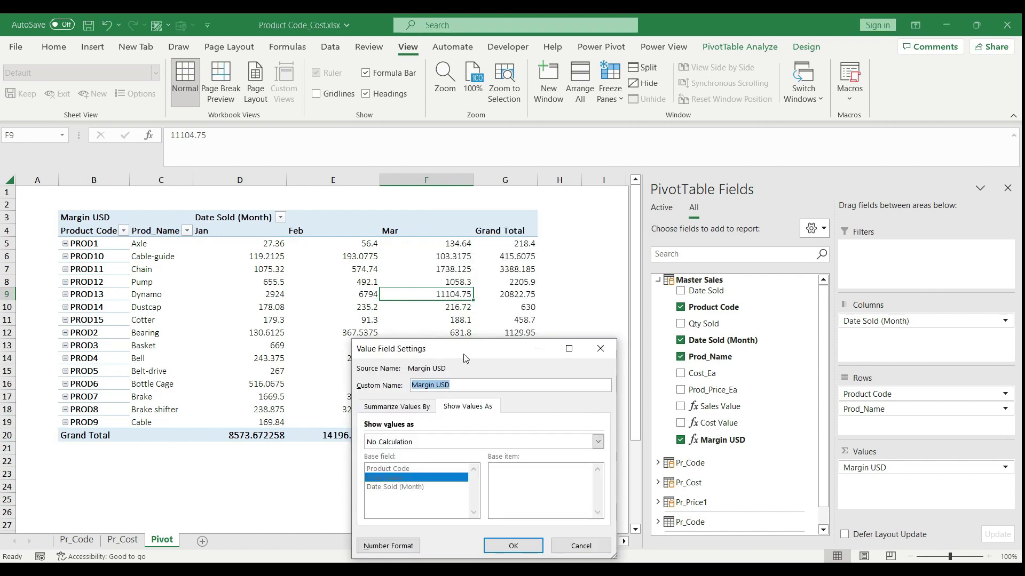
pyautogui.moveTo(466, 359); pyautogui.dragTo(453, 272)
pyautogui.click(365, 454)
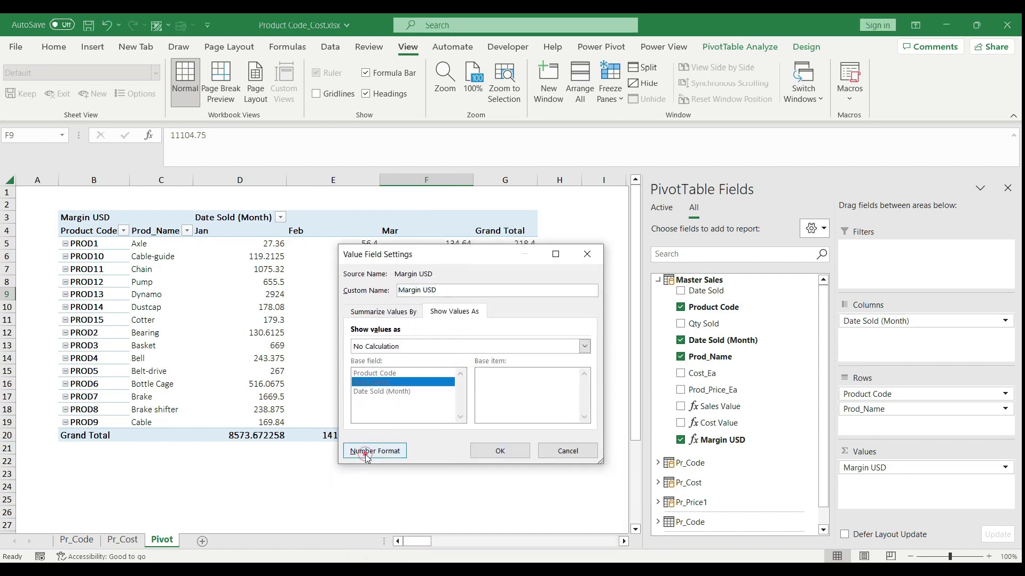
pyautogui.click(356, 315)
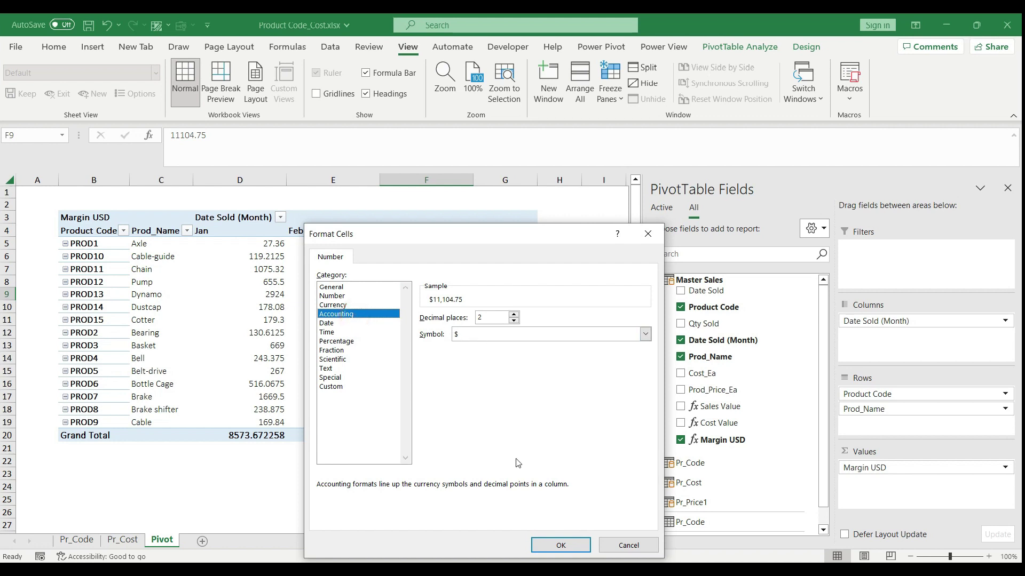
pyautogui.click(549, 545)
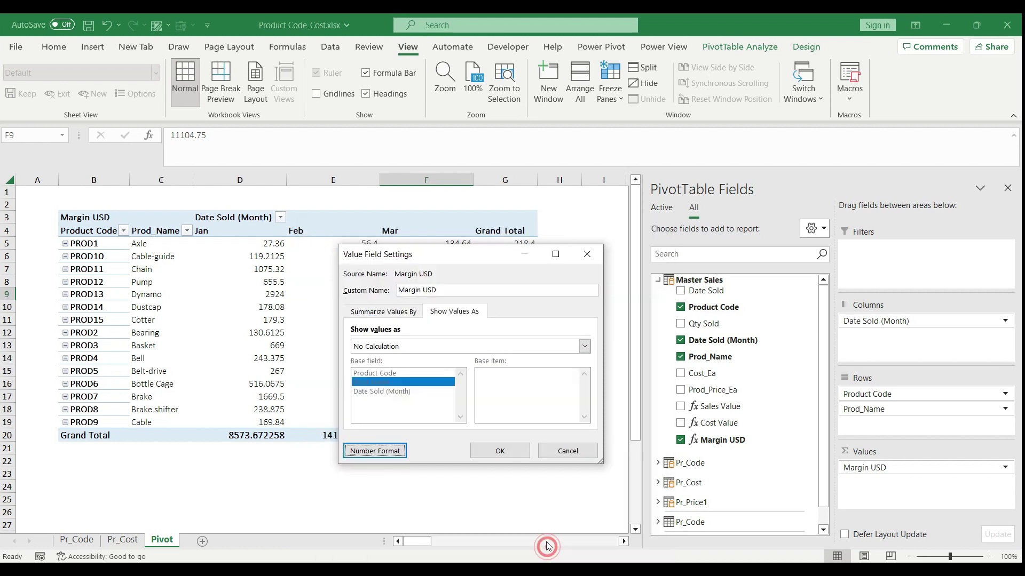
pyautogui.click(499, 451)
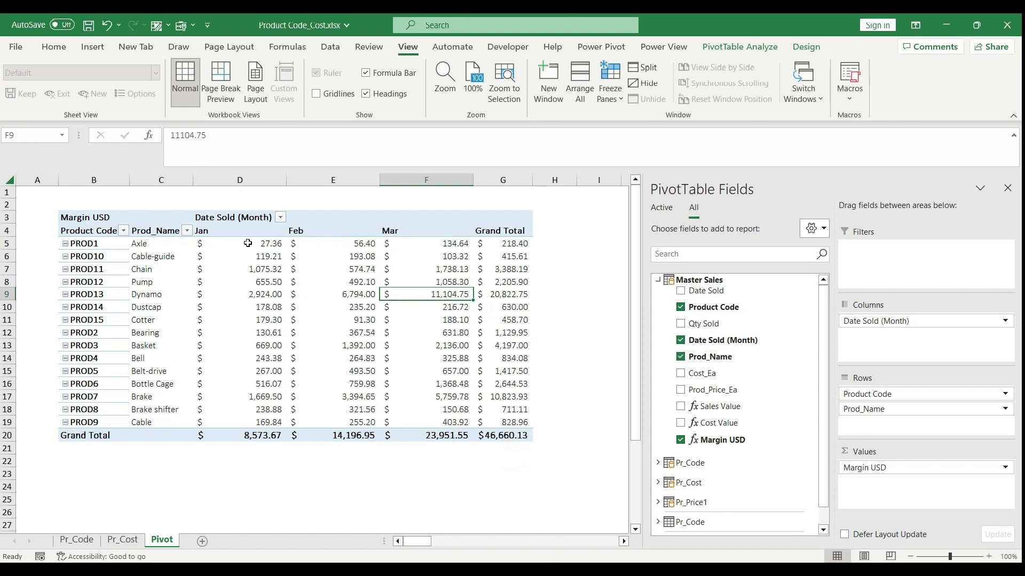
pyautogui.moveTo(247, 241); pyautogui.dragTo(472, 401)
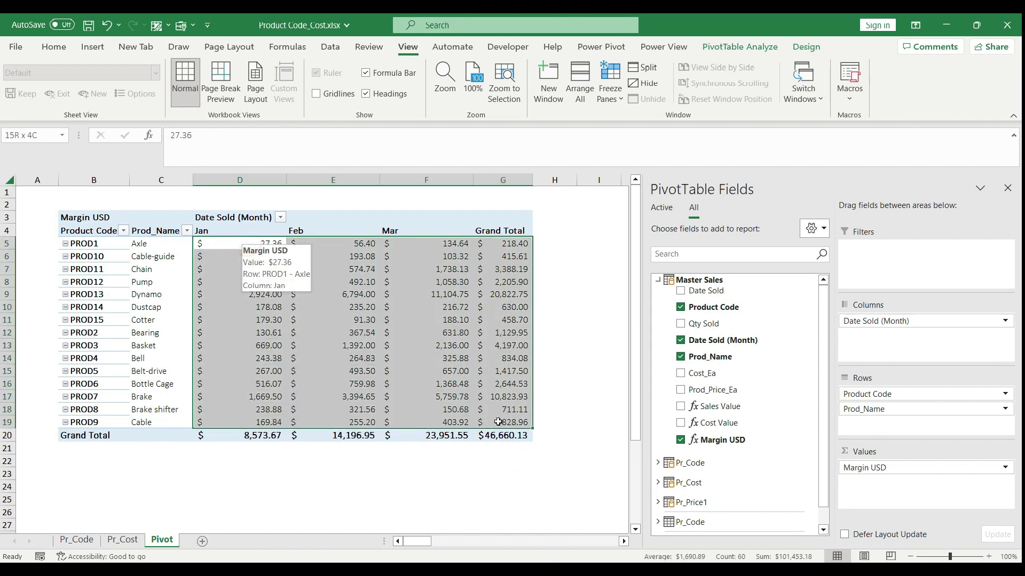
# Step: Insert a Date Sold timeline for the PivotTable and place it just beside the Grand Total column
pyautogui.click(464, 270)
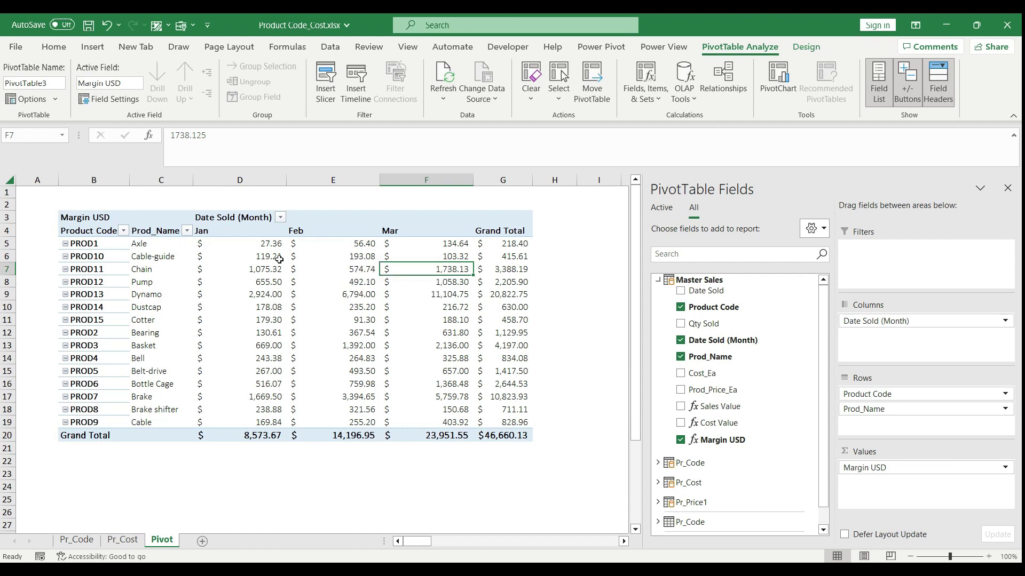
pyautogui.click(294, 282)
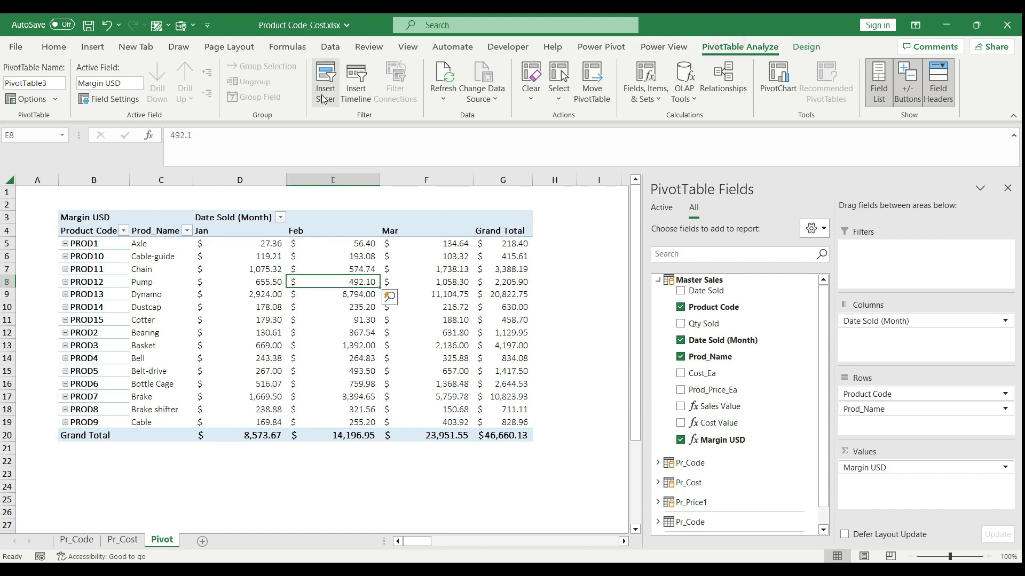
pyautogui.click(351, 90)
pyautogui.click(401, 274)
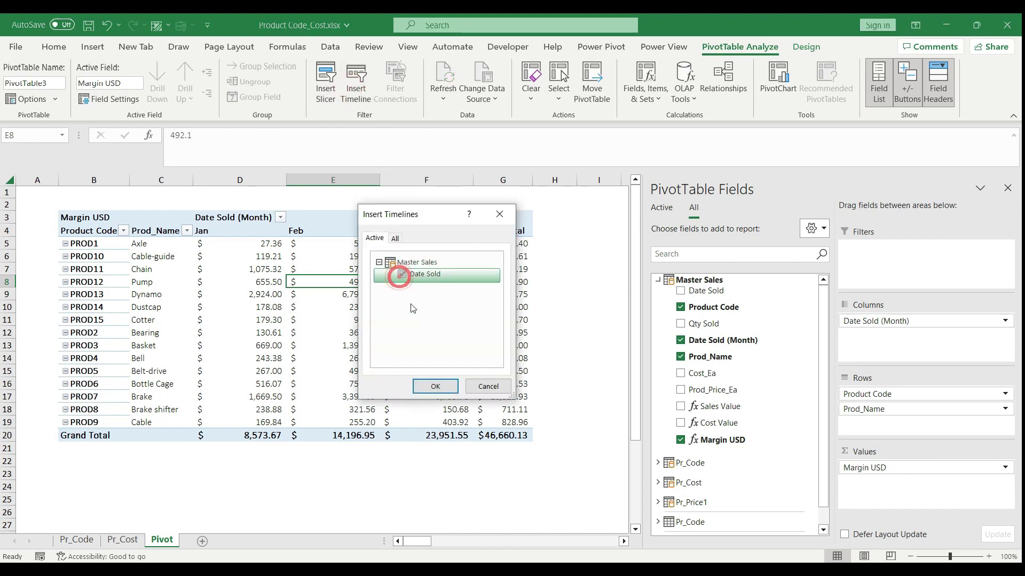
pyautogui.click(437, 384)
pyautogui.moveTo(371, 329); pyautogui.dragTo(710, 219)
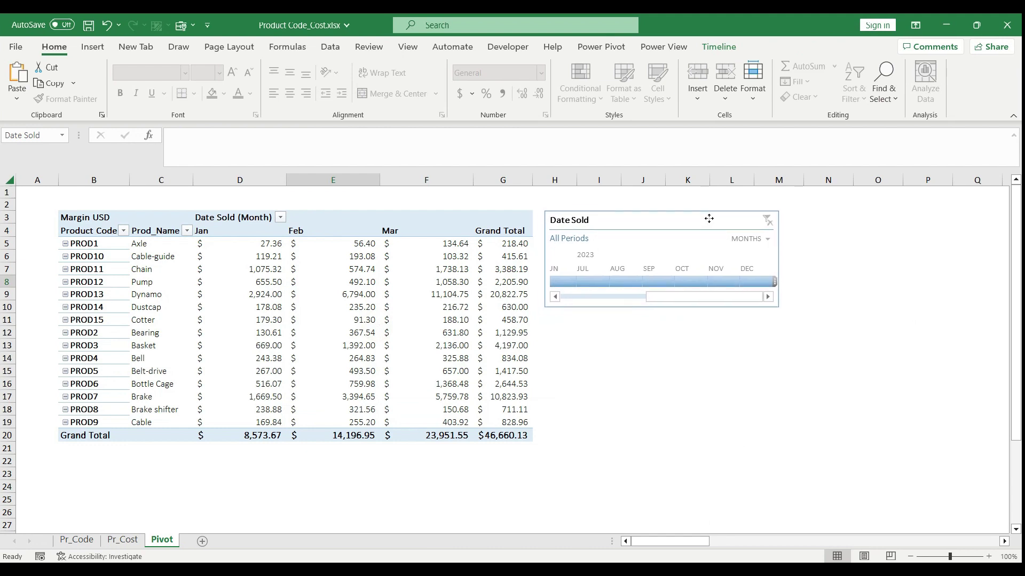
# Step: Filter the PivotTable with the Date Sold timeline to January 2023, then extend the period to January through March 2023
pyautogui.moveTo(682, 296); pyautogui.dragTo(570, 286)
pyautogui.click(570, 285)
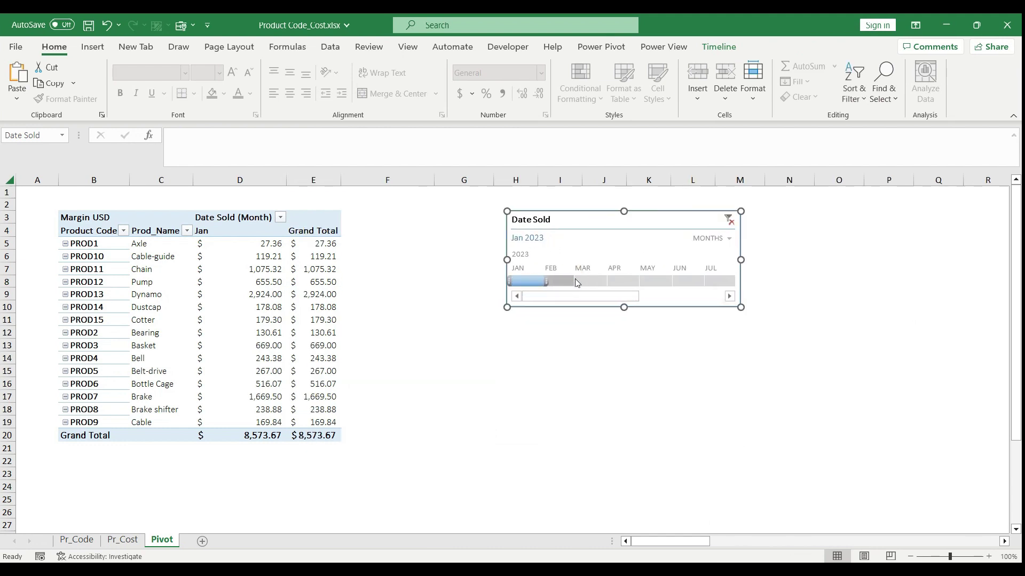
pyautogui.click(587, 281)
pyautogui.keyDown('shift'); pyautogui.click(579, 281); pyautogui.keyUp('shift')
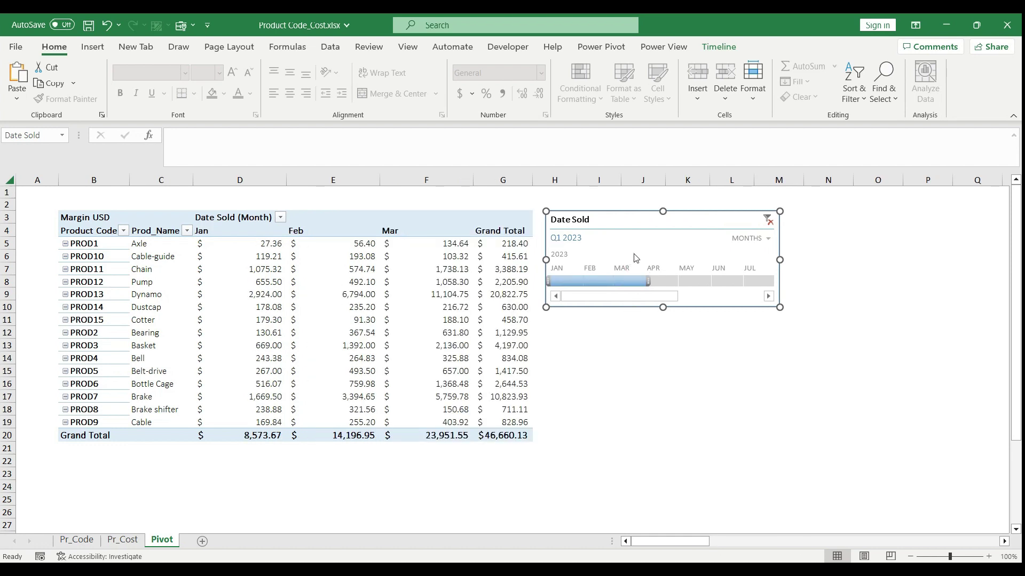
# Step: Switch the timeline to days, filter to Jan 2, 2023, and select the product codes sold that day
pyautogui.click(763, 244)
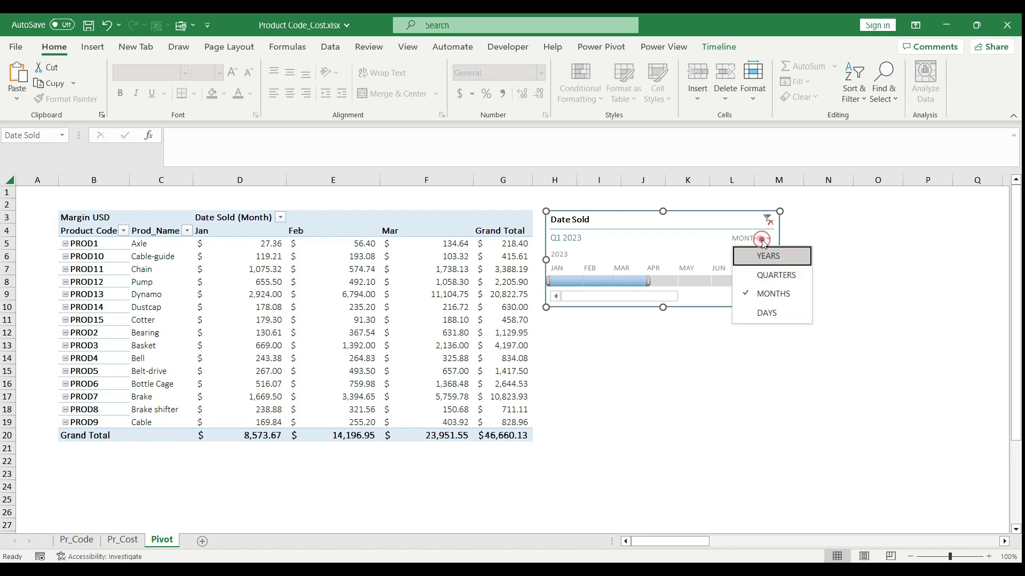
pyautogui.click(761, 311)
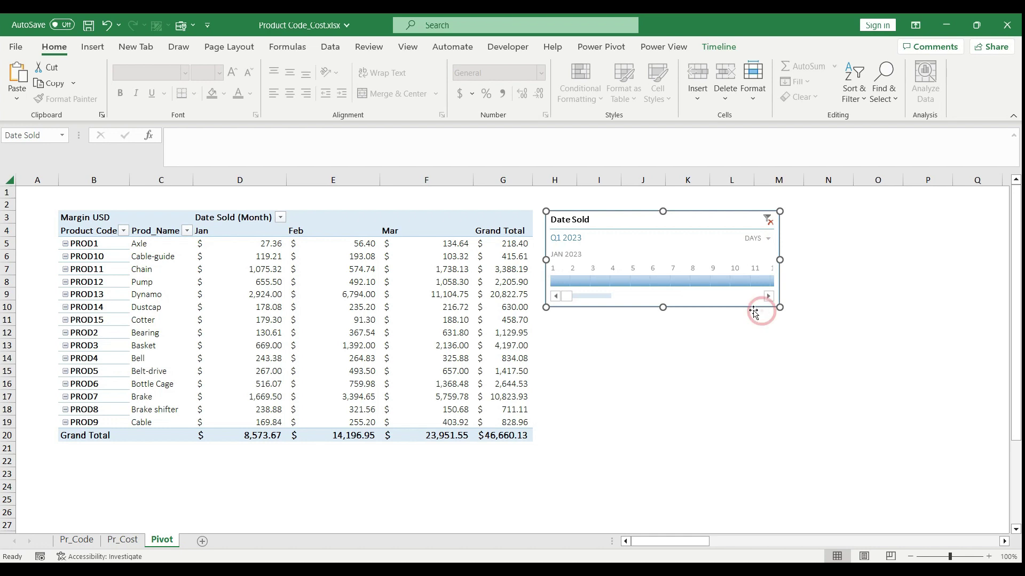
pyautogui.moveTo(567, 298)
pyautogui.mouseDown()
pyautogui.moveTo(614, 297)
pyautogui.moveTo(567, 298)
pyautogui.mouseUp()
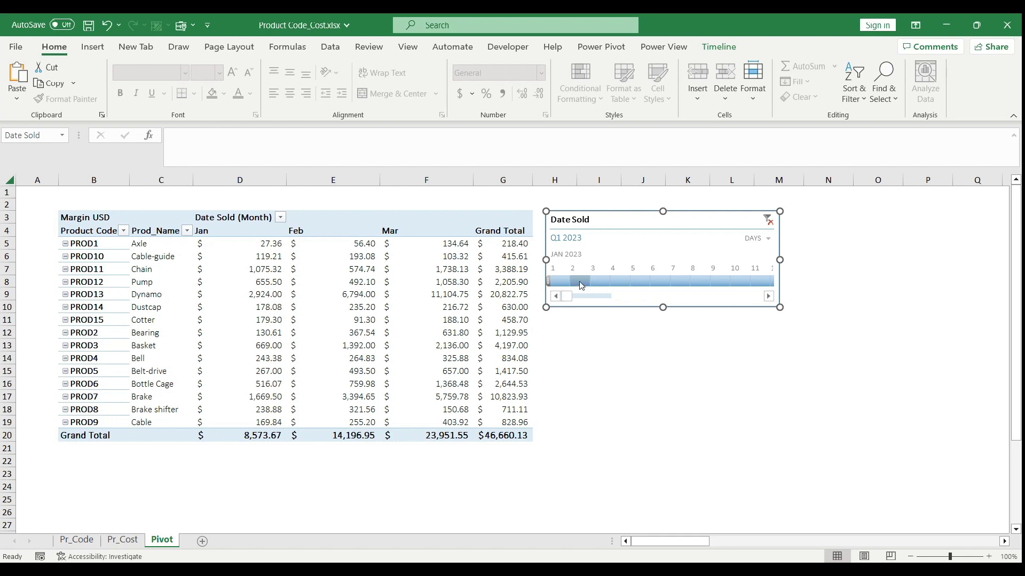
pyautogui.click(581, 285)
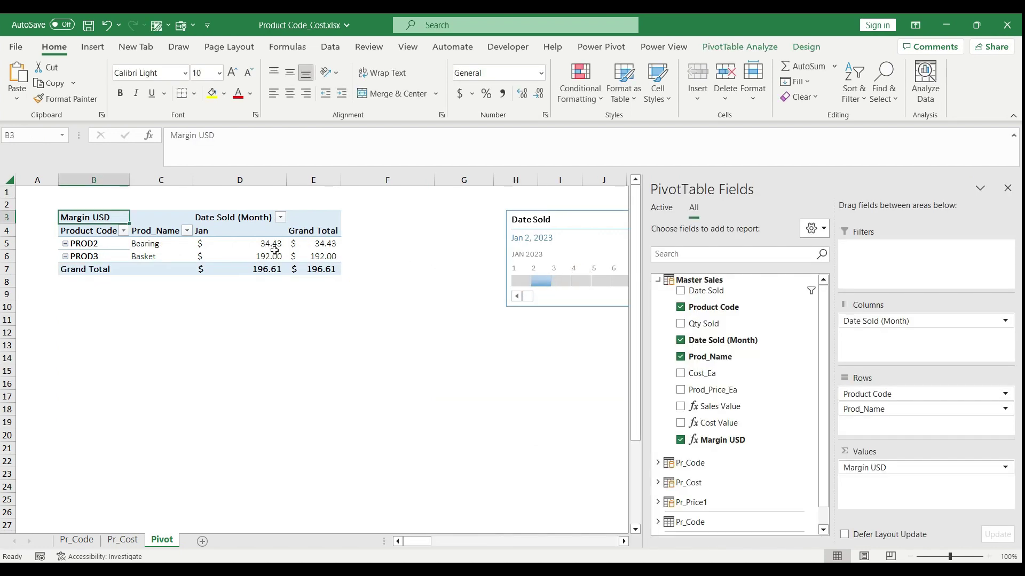
pyautogui.click(104, 244)
pyautogui.hotkey('shift', 'Down')
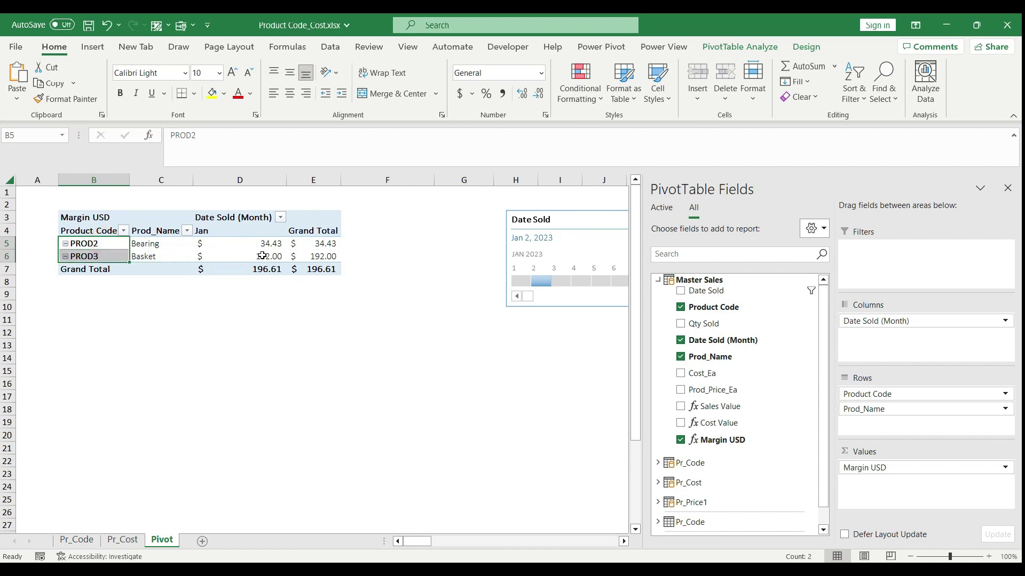
# Step: Select the January margin values for PROD2 and PROD3, hide the PivotTable field list, and clear the Date Sold timeline filter
pyautogui.moveTo(269, 244); pyautogui.dragTo(269, 256)
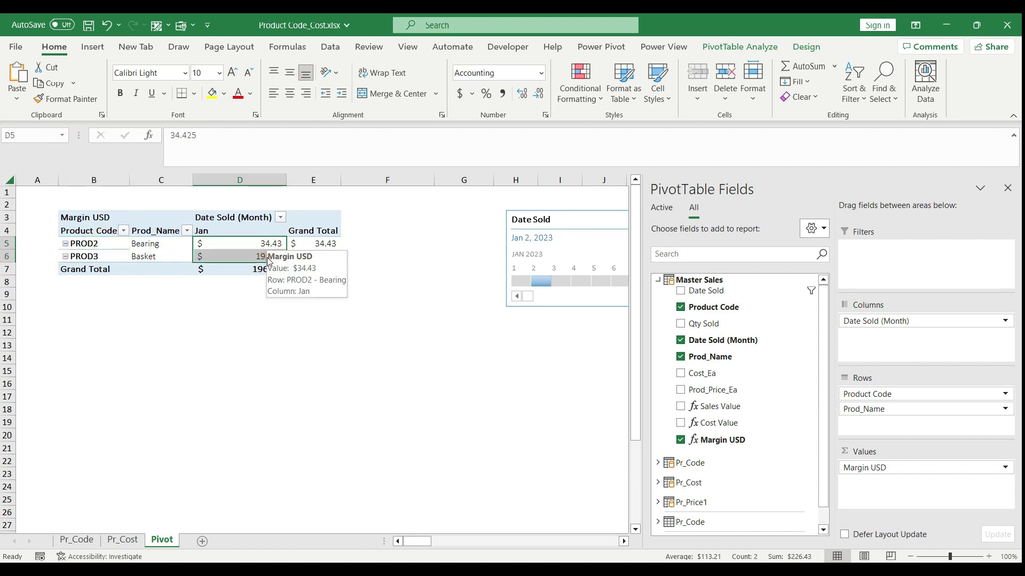
pyautogui.click(1009, 192)
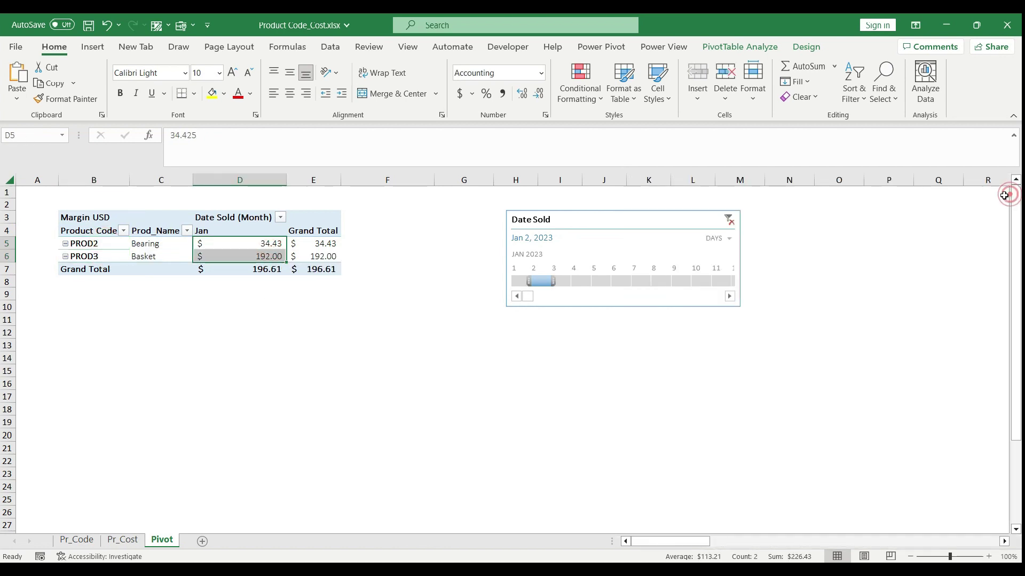
pyautogui.click(728, 220)
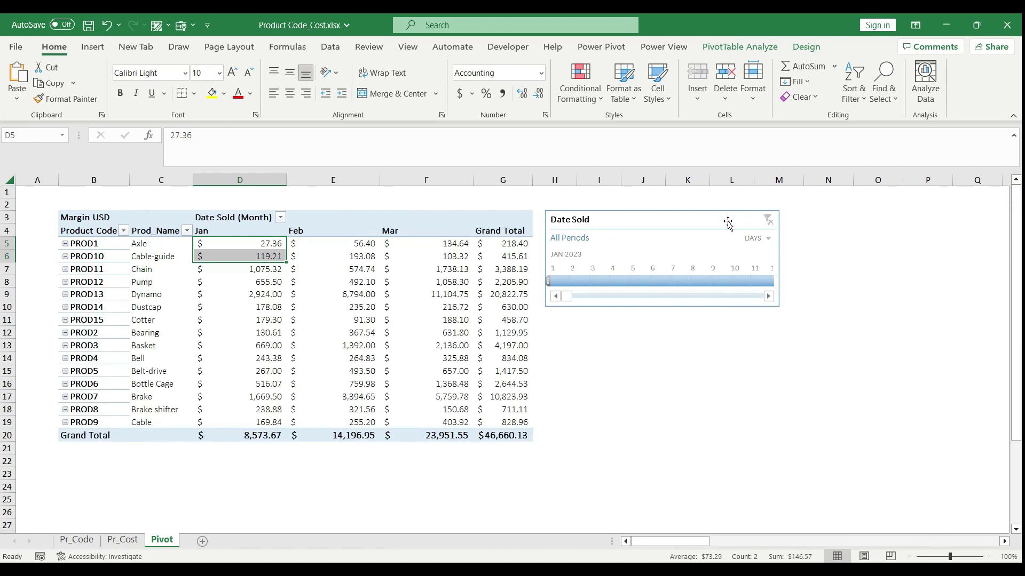
# Step: Insert a Product Code slicer for the PivotTable and place it beneath the Date Sold timeline
pyautogui.click(736, 48)
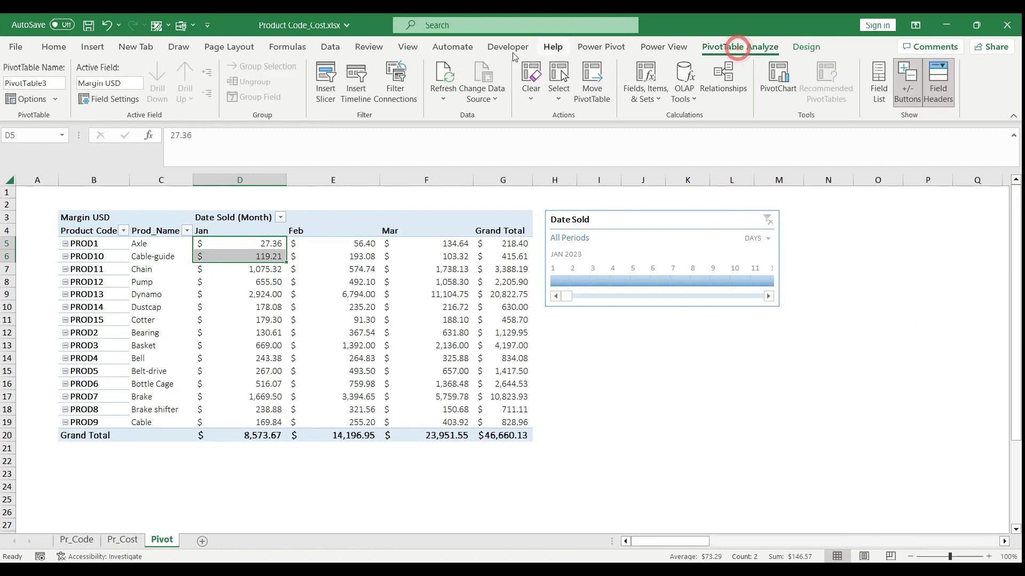
pyautogui.click(327, 94)
pyautogui.click(403, 304)
pyautogui.click(435, 437)
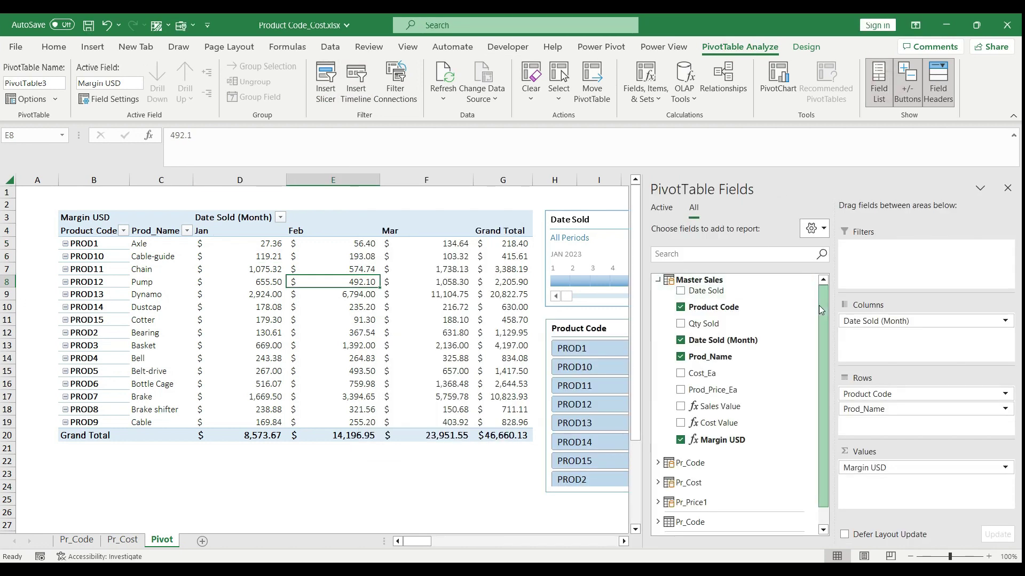
# Step: Remove the Margin USD measure from the PivotTable's values
pyautogui.scroll(-1, 819, 305)
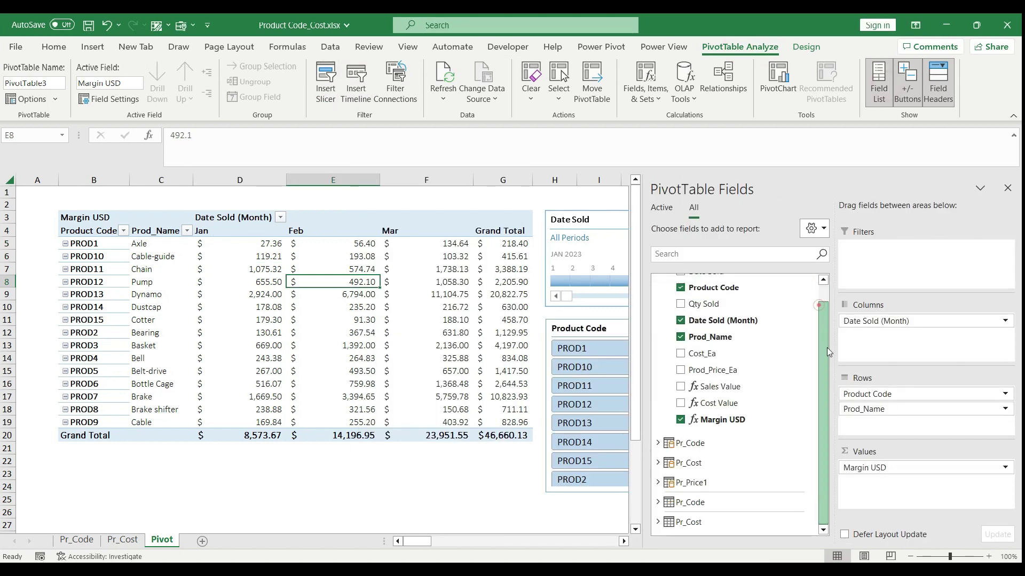
pyautogui.click(881, 472)
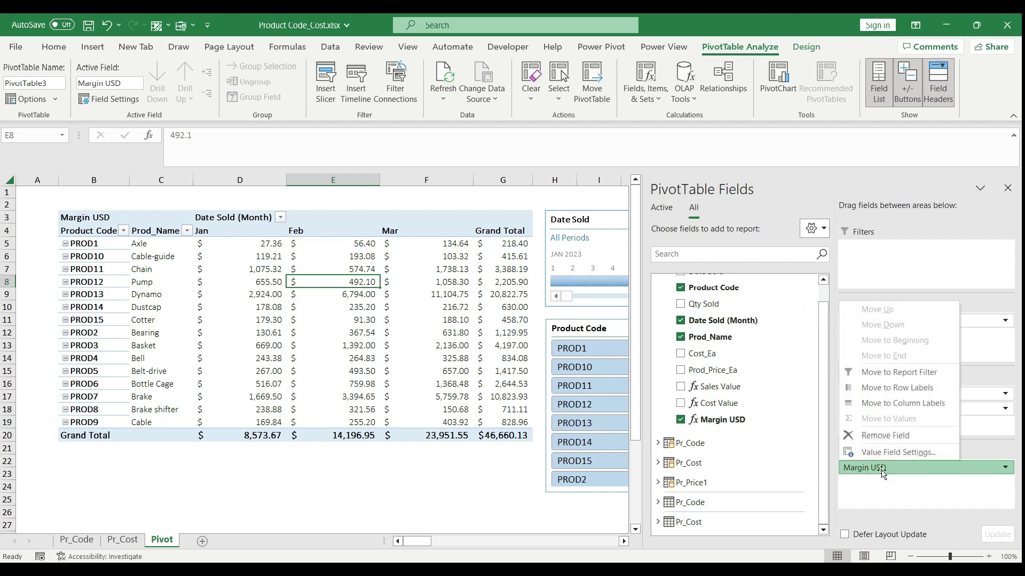
pyautogui.click(895, 438)
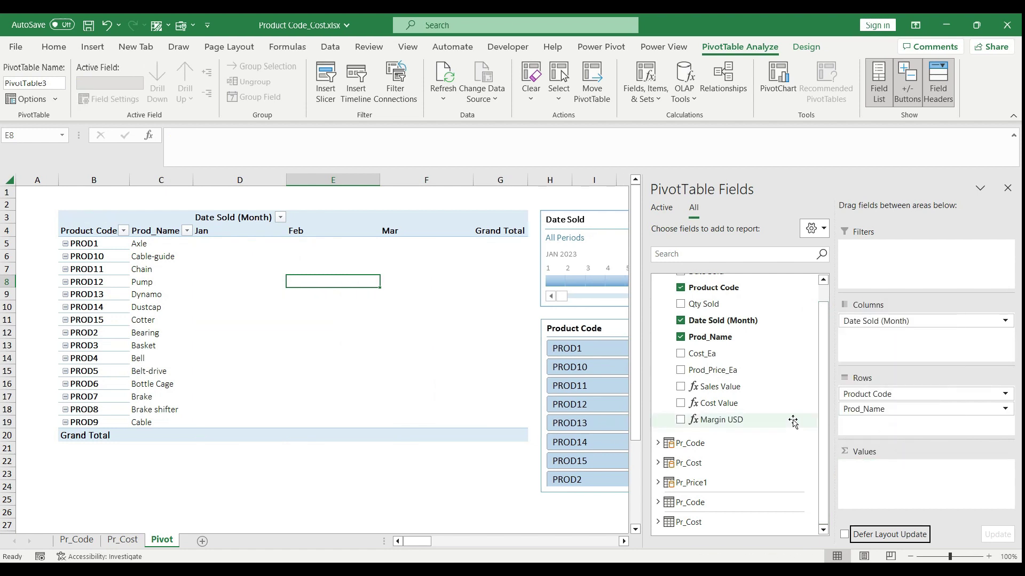
pyautogui.moveTo(778, 417); pyautogui.dragTo(903, 467)
pyautogui.click(904, 469)
pyautogui.click(903, 438)
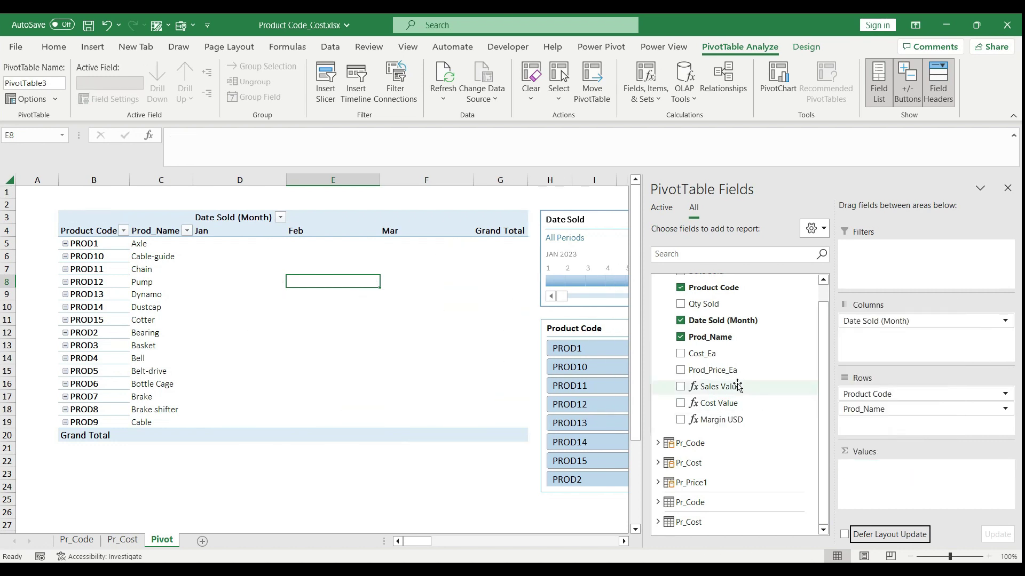
# Step: Add the Sales Value measure from Master Sales to the PivotTable's values
pyautogui.moveTo(736, 386); pyautogui.dragTo(916, 472)
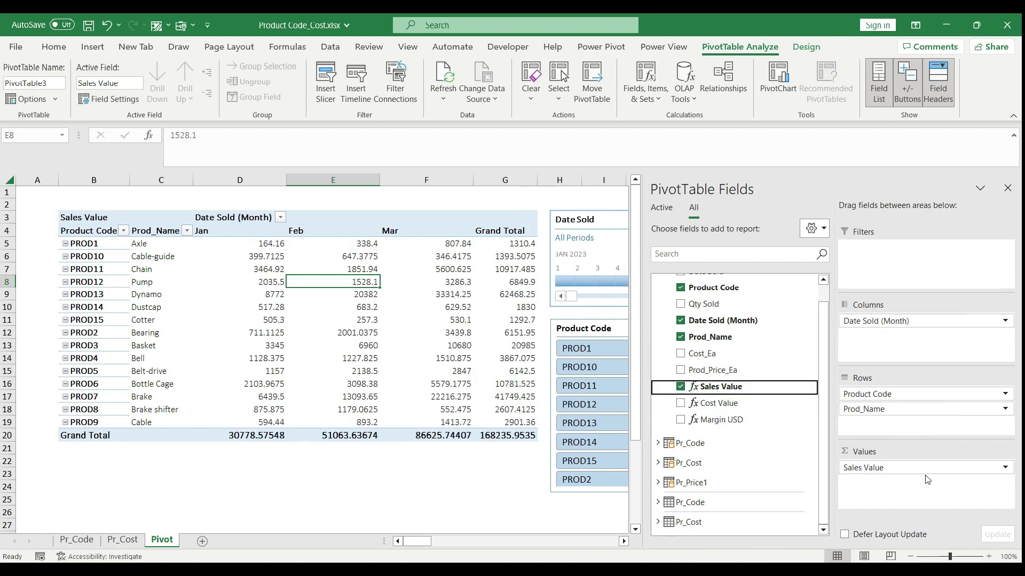